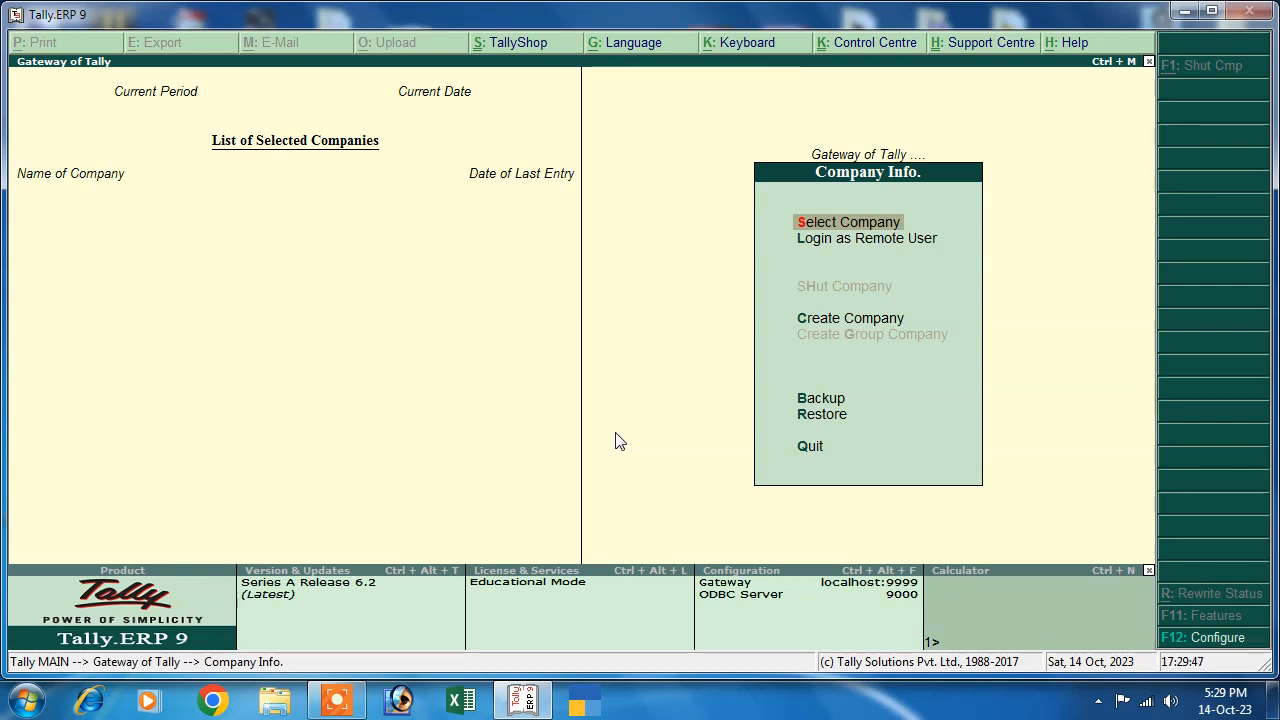
- Create a company named Adb with state Bihar and accept it
click(813, 324)
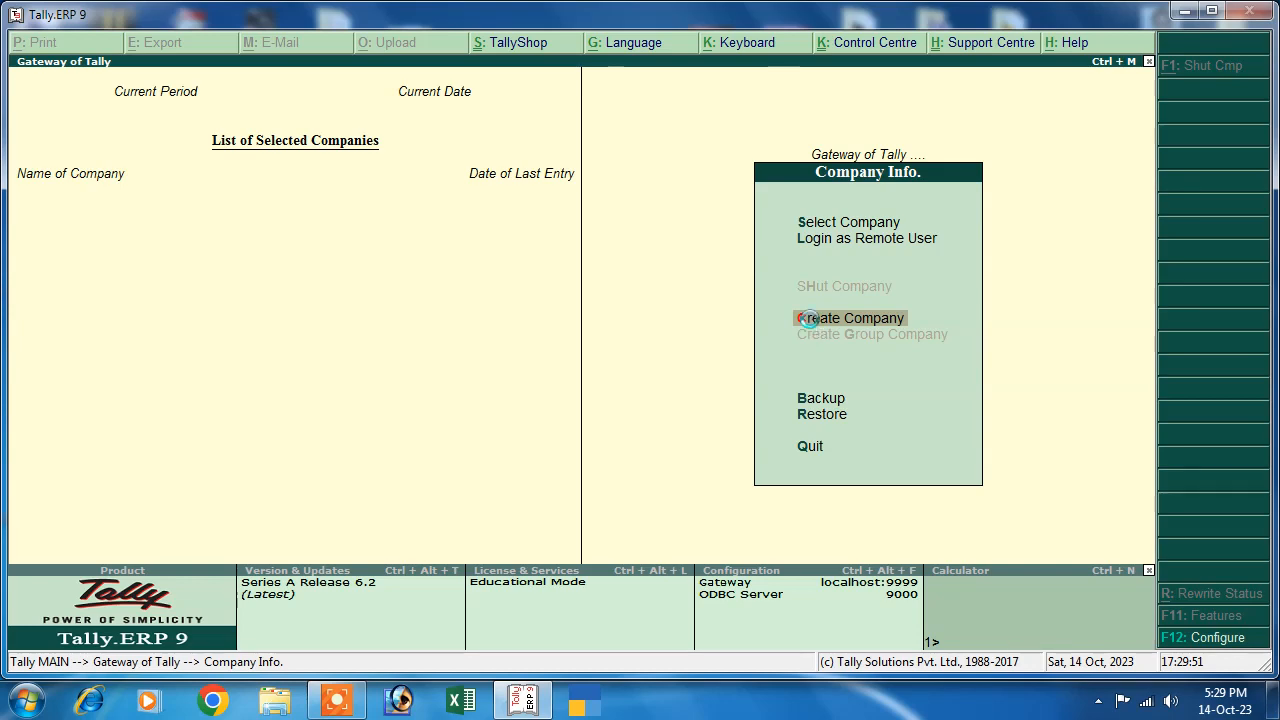
click(813, 324)
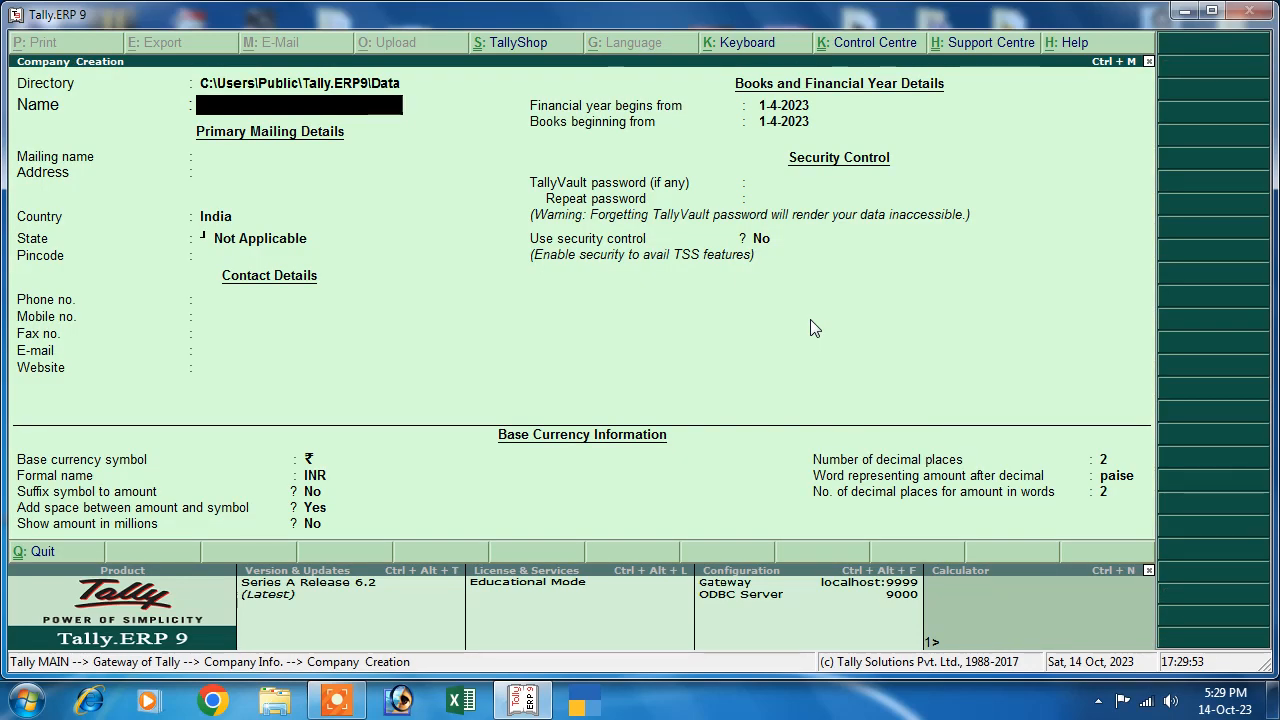
text(Adb)
key(Return)
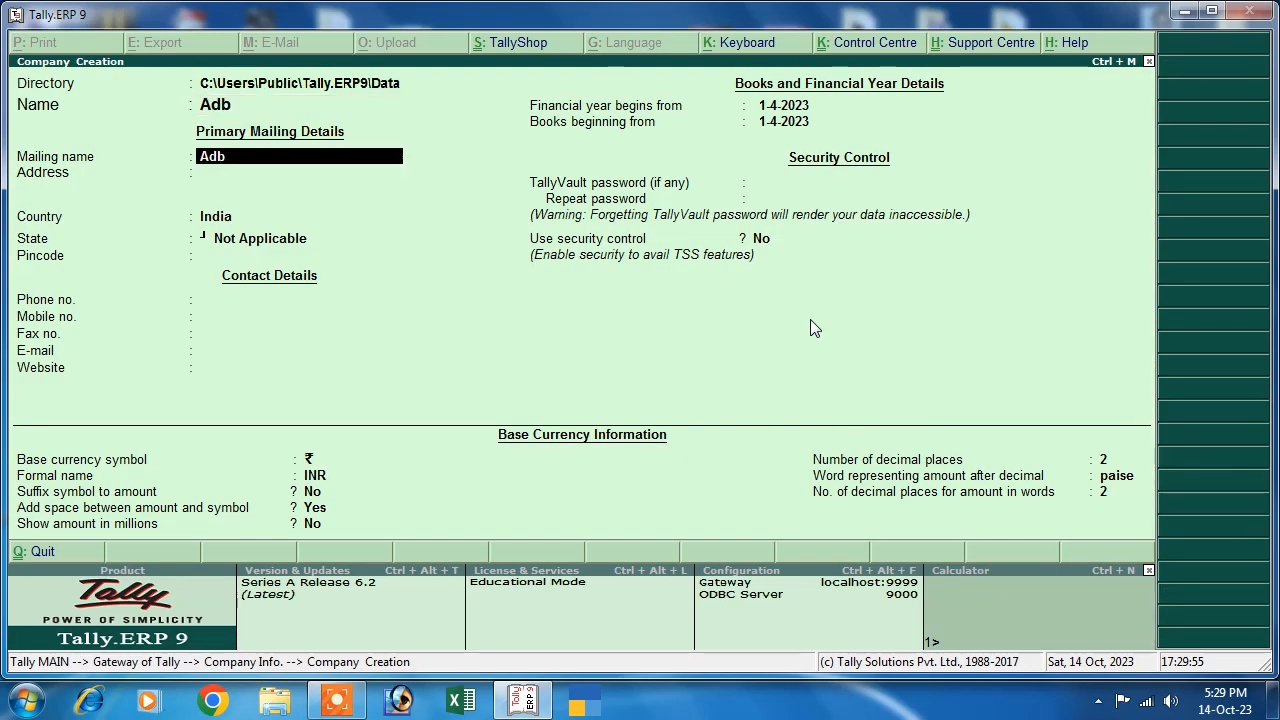
key(Return)
key(Return)
key(Return)
text(b)
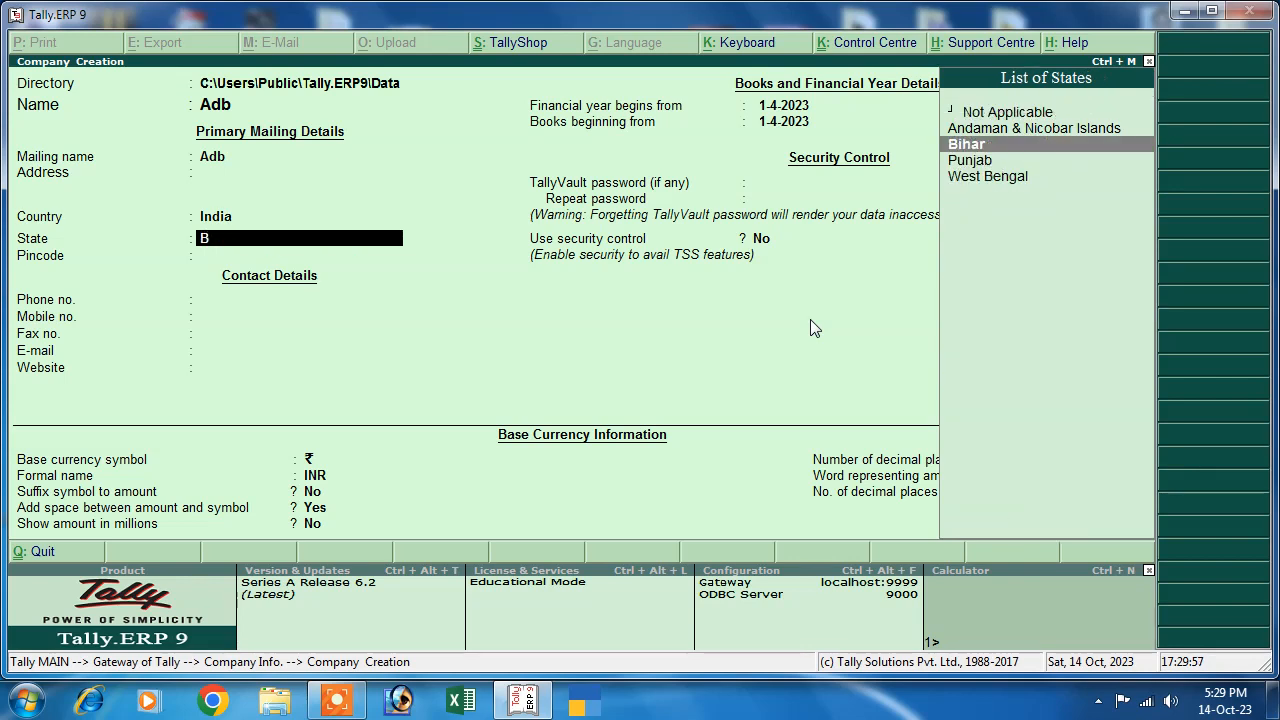
key(Return)
key(Return)
key(Return)
key(Return)
key(Return)
key(Return)
key(Return)
key(Return)
key(Return)
key(Return)
key(Return)
key(Return)
key(Return)
key(Return)
key(Return)
key(Return)
key(Return)
key(Return)
key(Return)
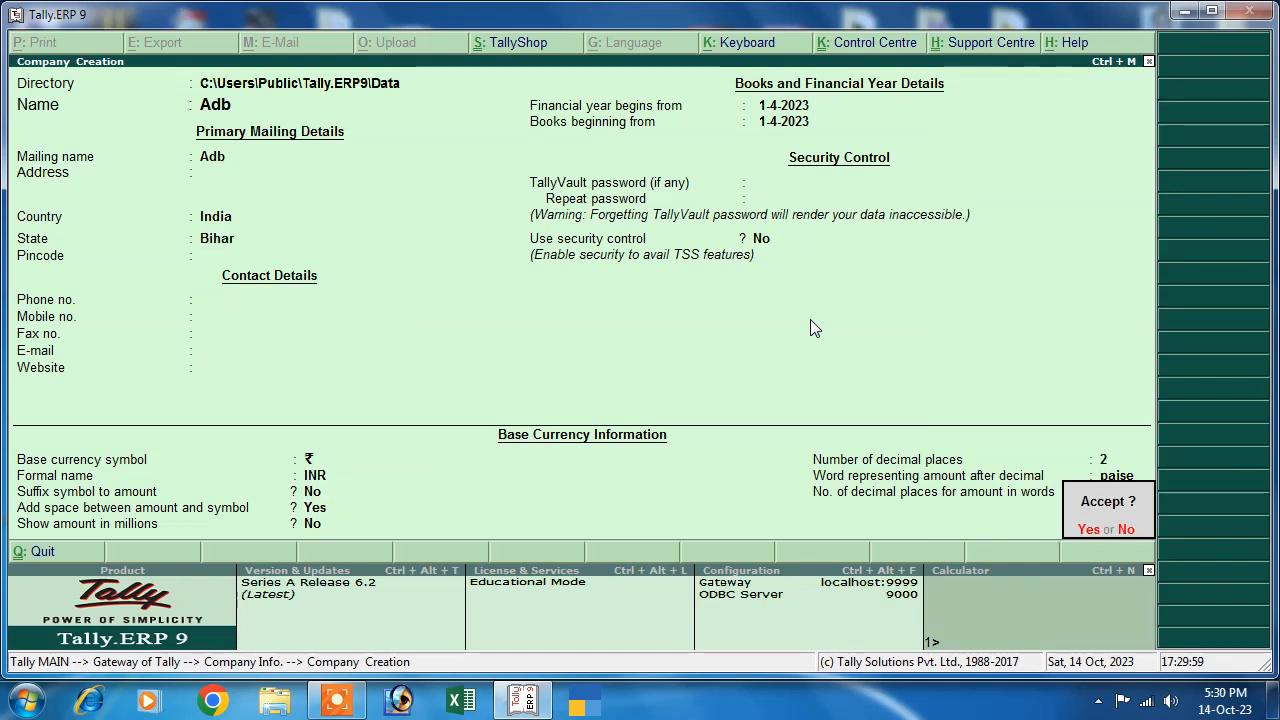
key(Return)
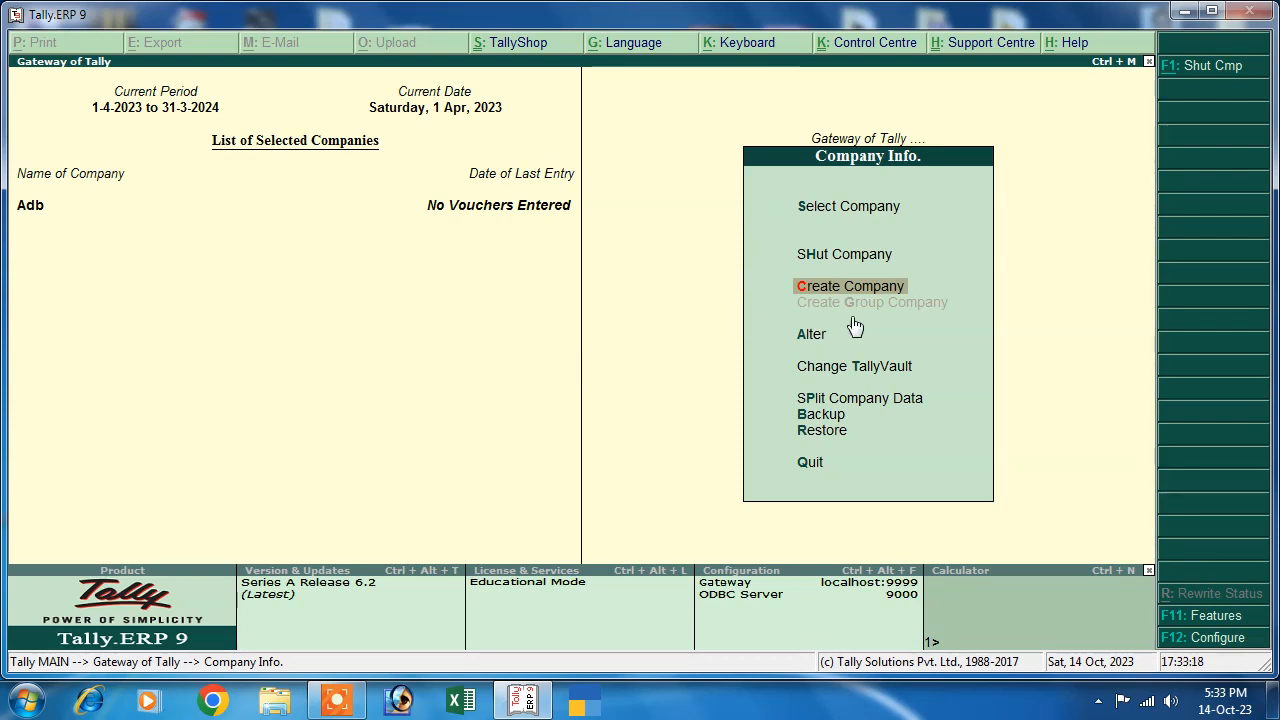
- In F11 Statutory & Taxation features, set Enable TDS and Set/alter TDS details to Yes
key(Escape)
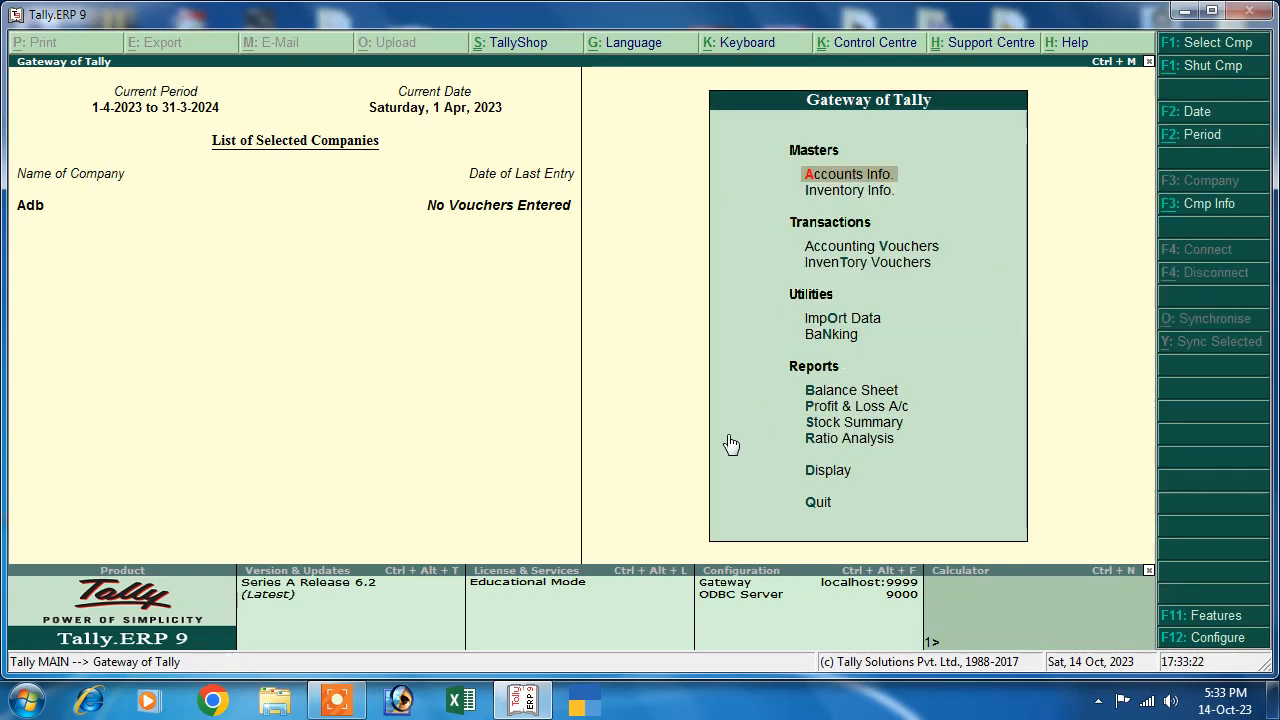
click(1188, 620)
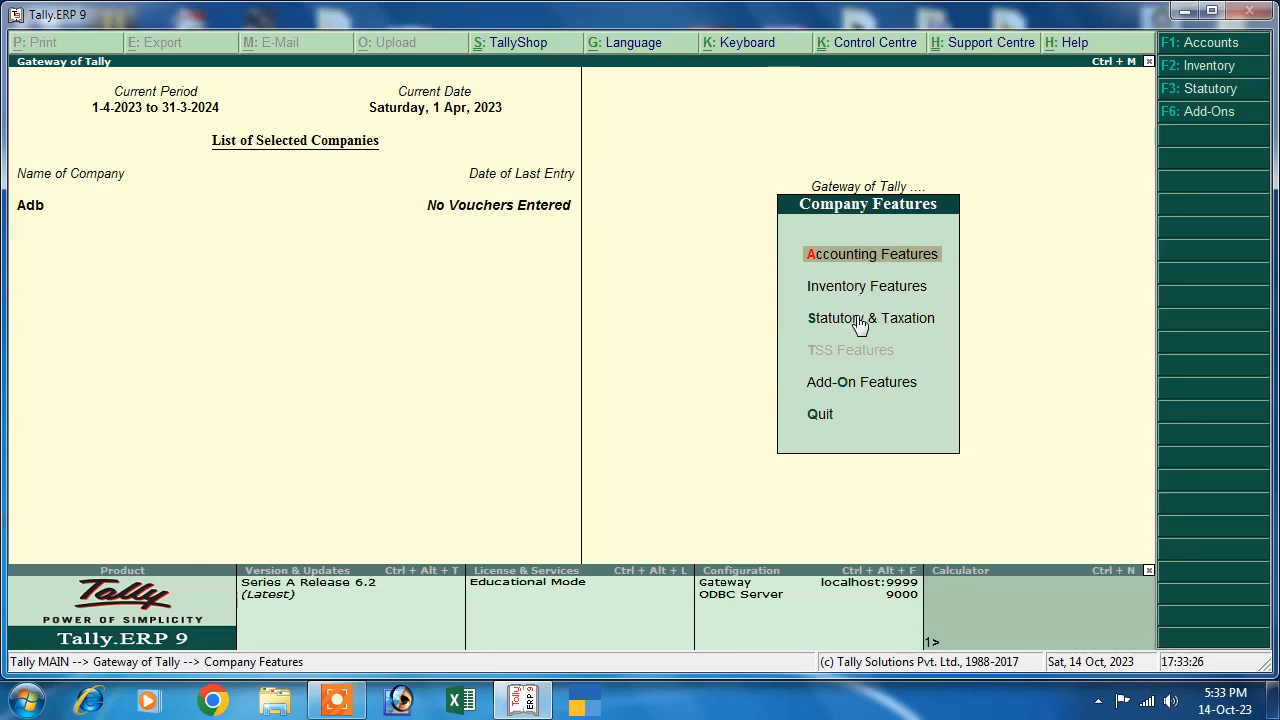
click(899, 320)
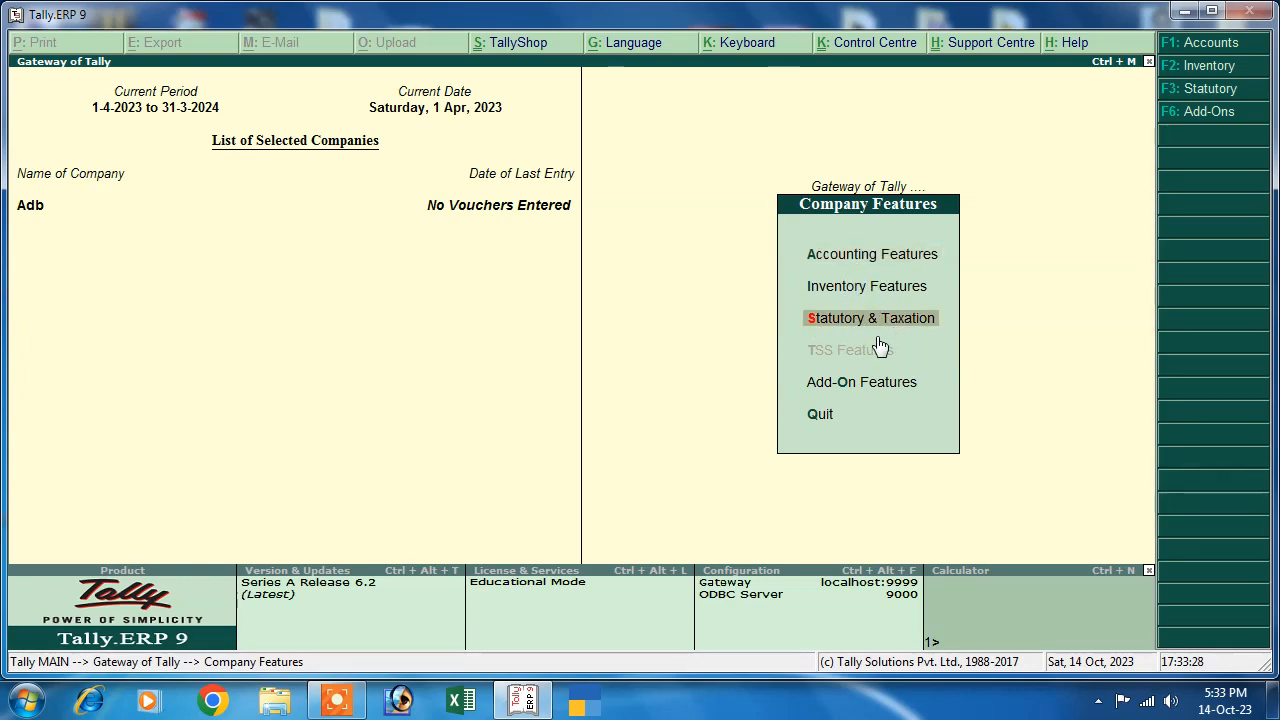
key(Return)
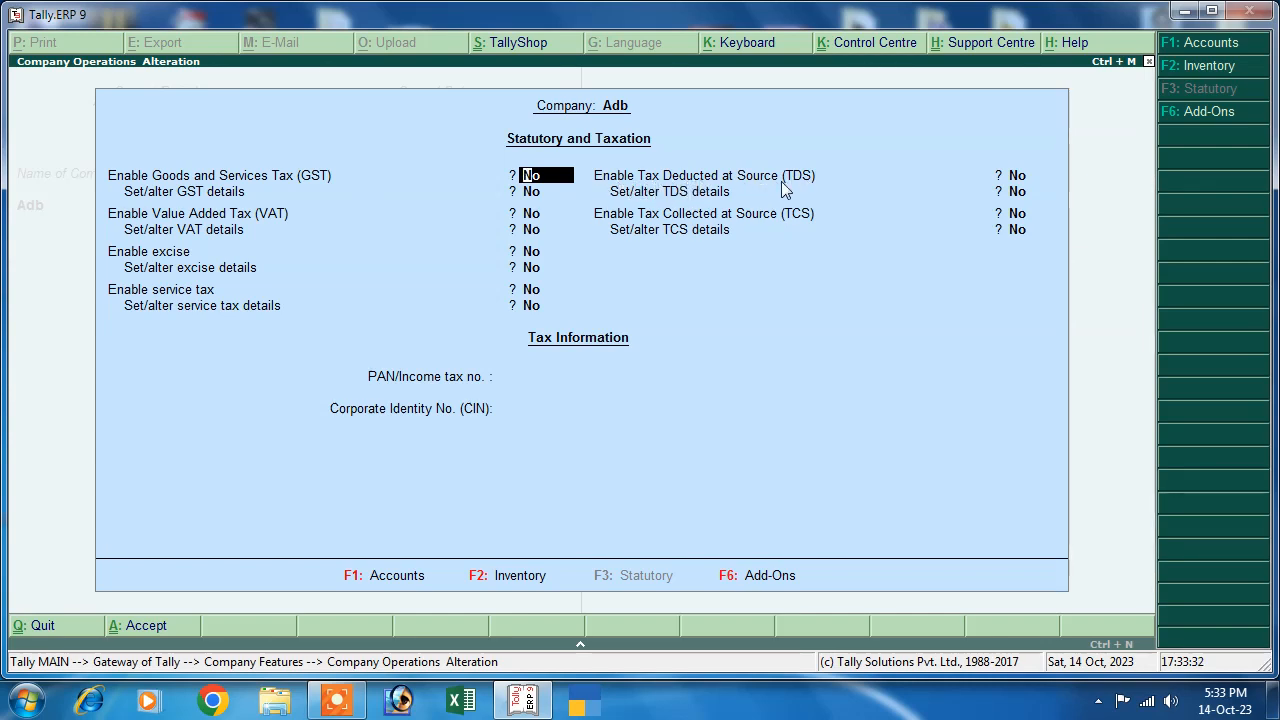
click(1016, 177)
text(y)
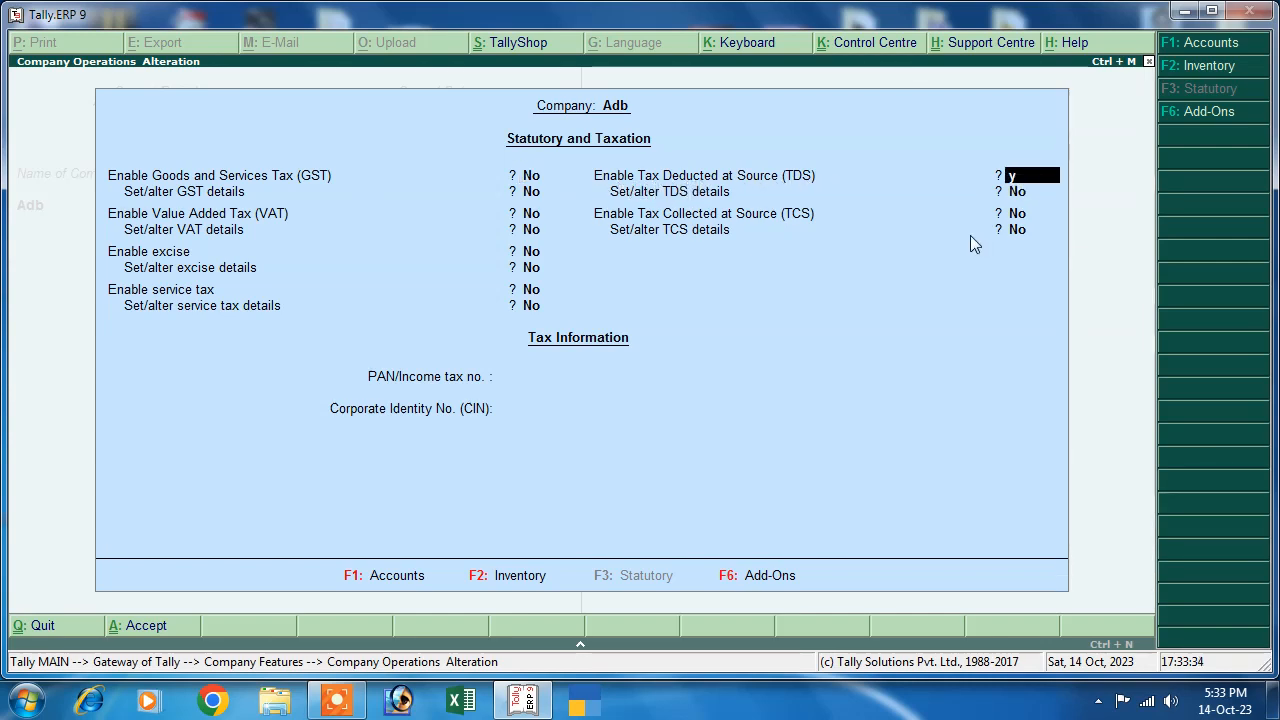
key(Return)
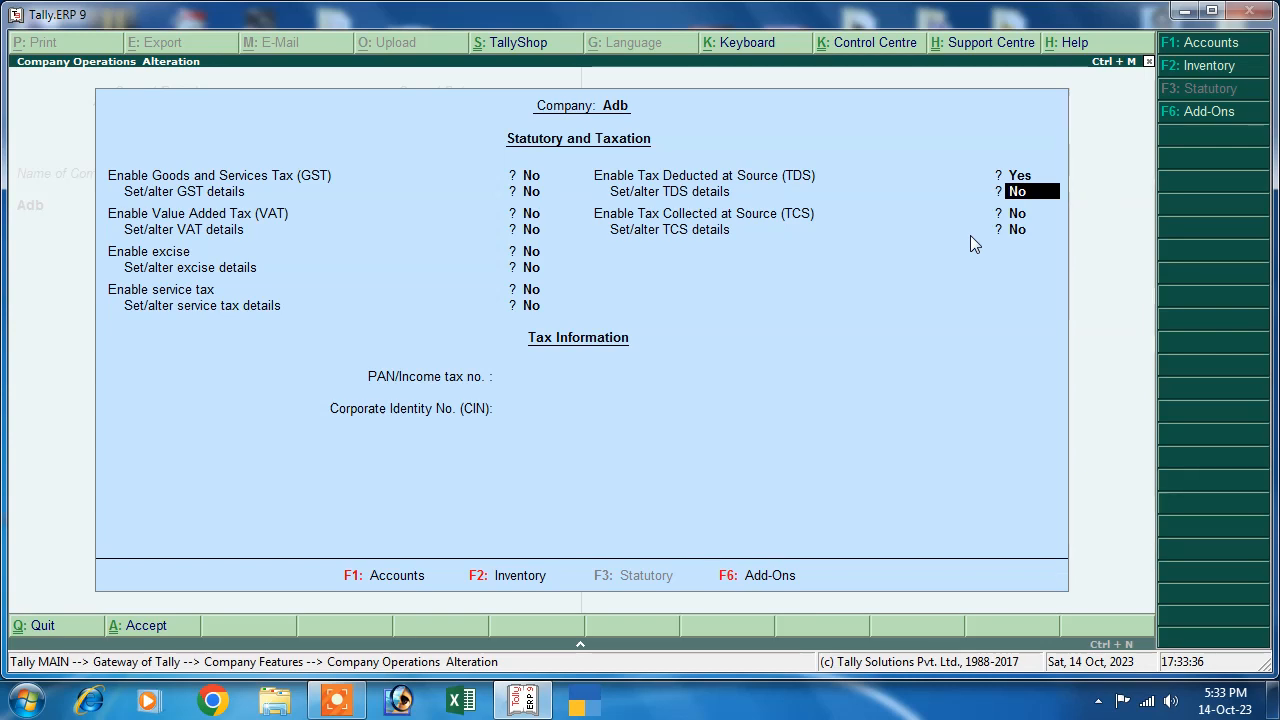
text(y)
key(Return)
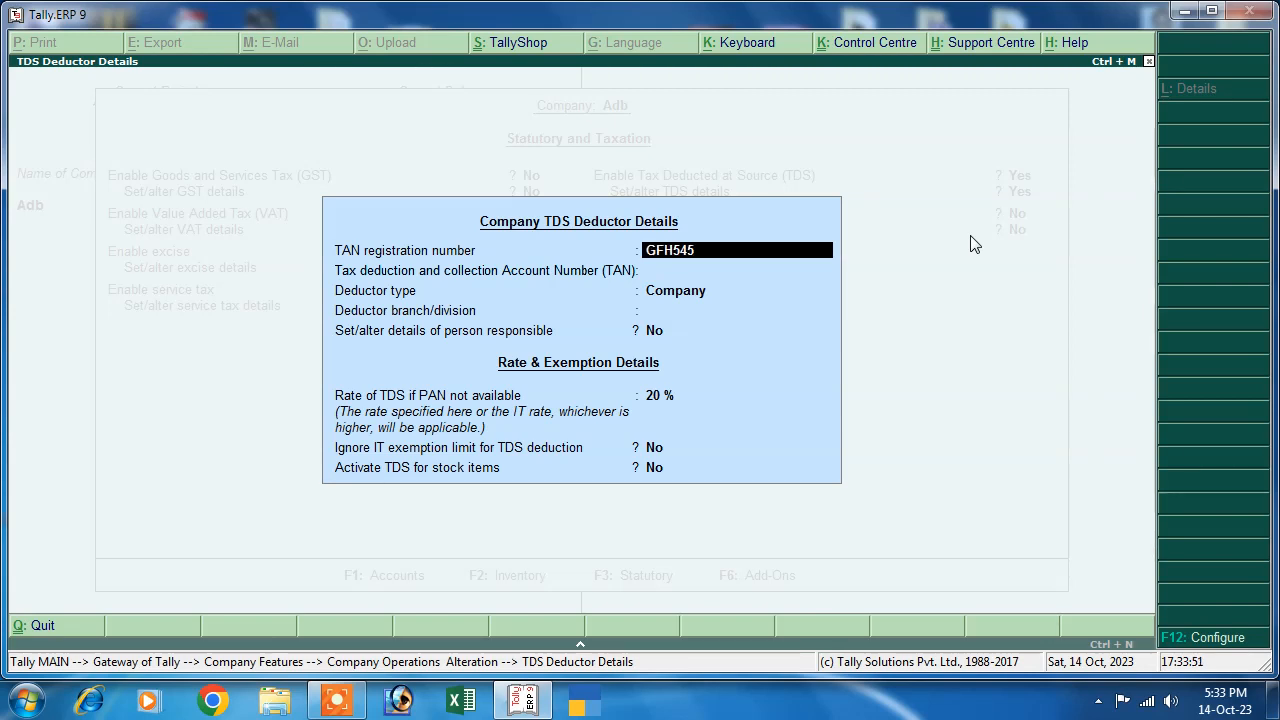
- Fill in the TAN registration and TAN numbers, deductor type Company and branch Patna
text(56F)
key(Return)
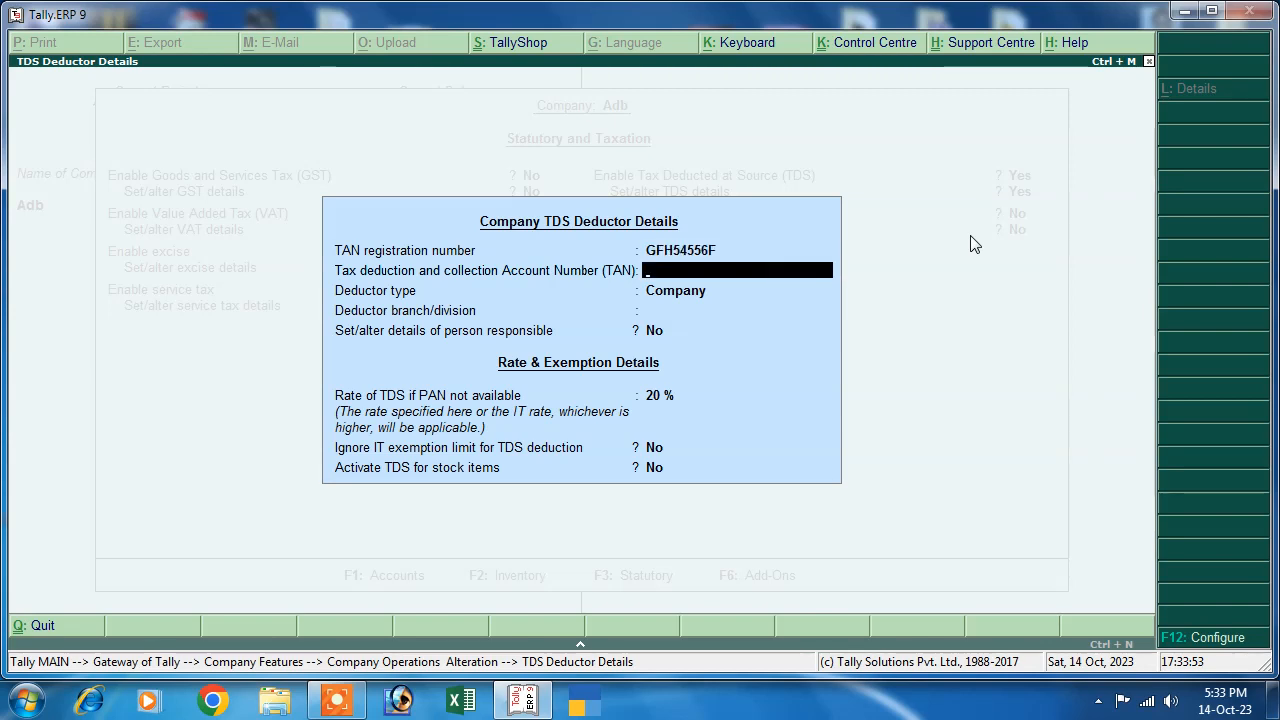
text(5646546556)
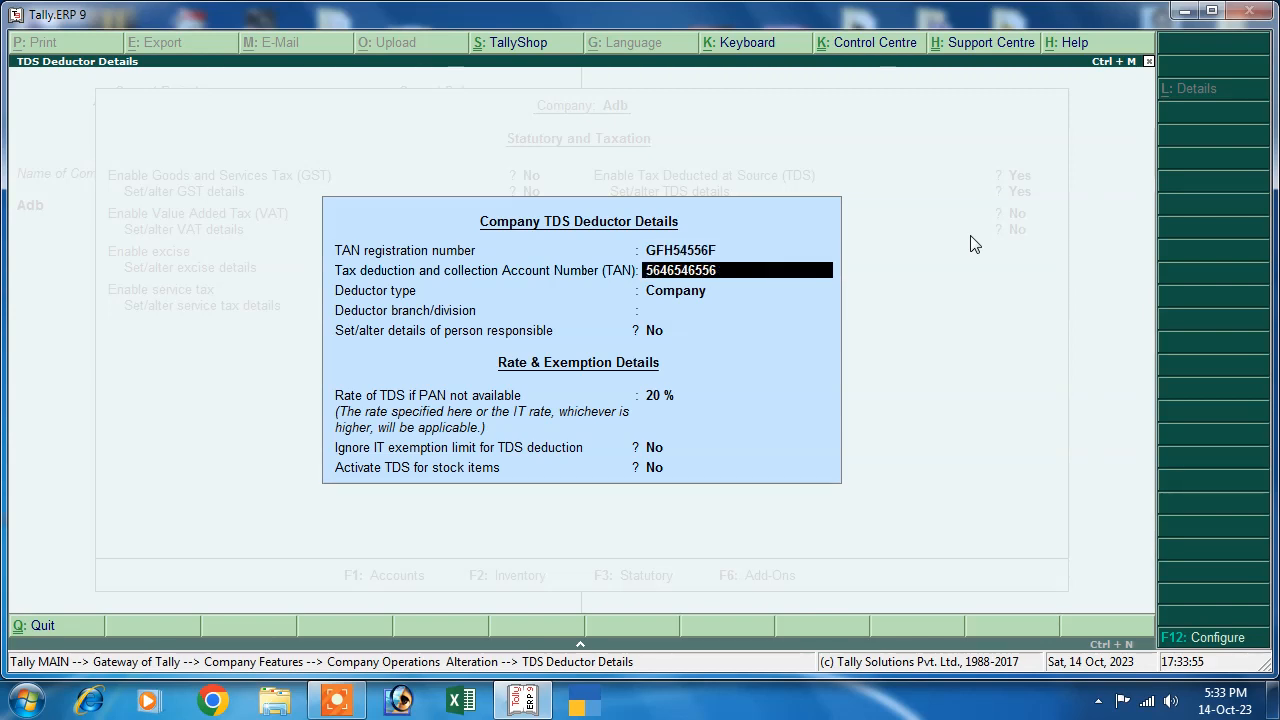
key(Return)
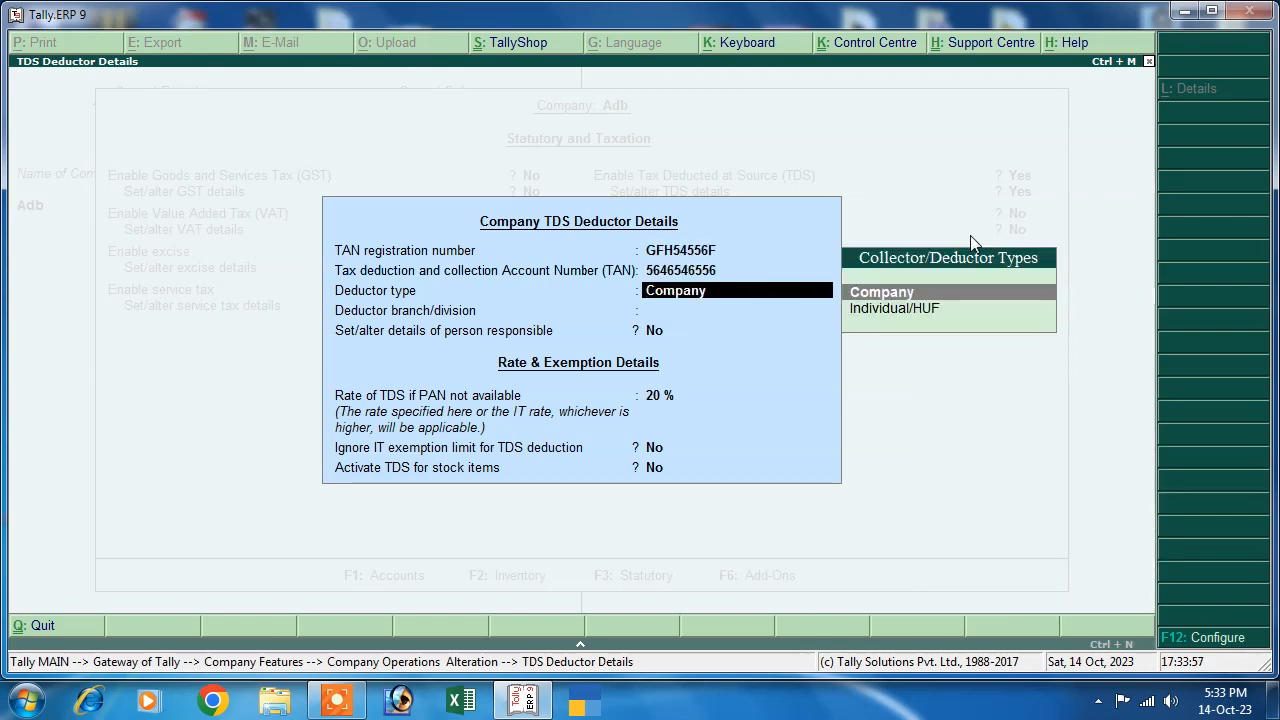
key(Return)
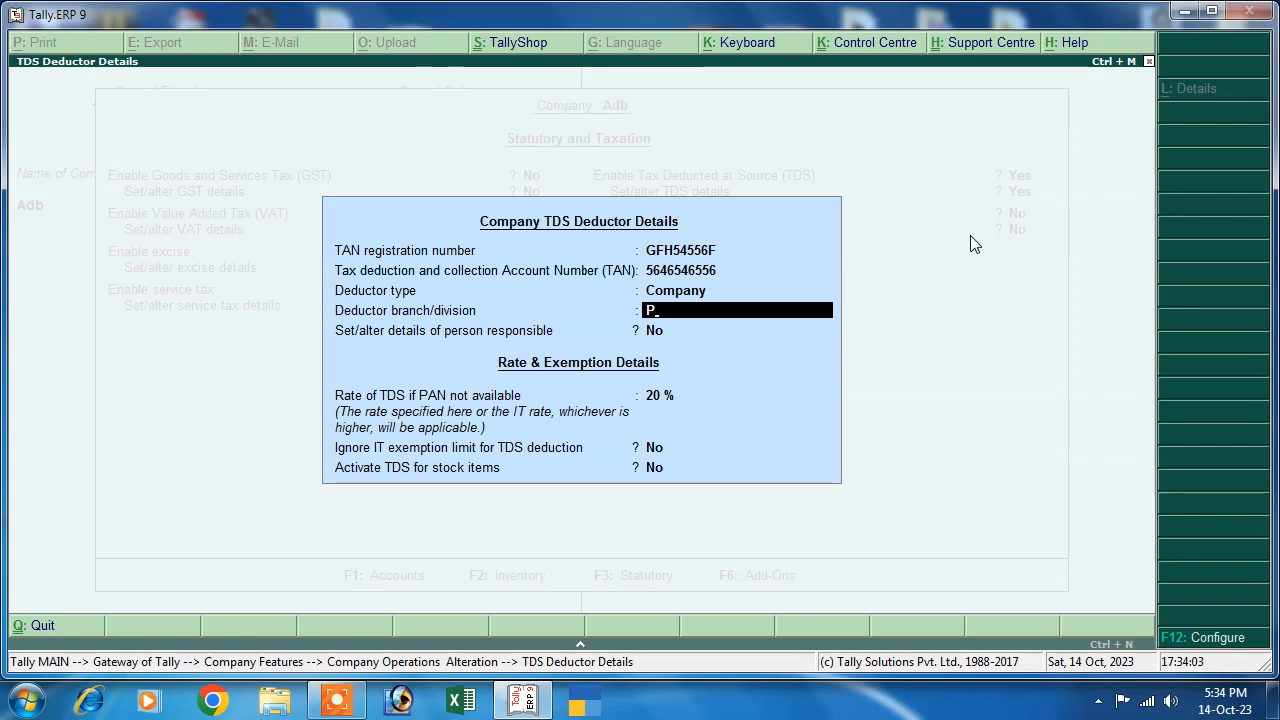
text(Patna)
key(Return)
key(Return)
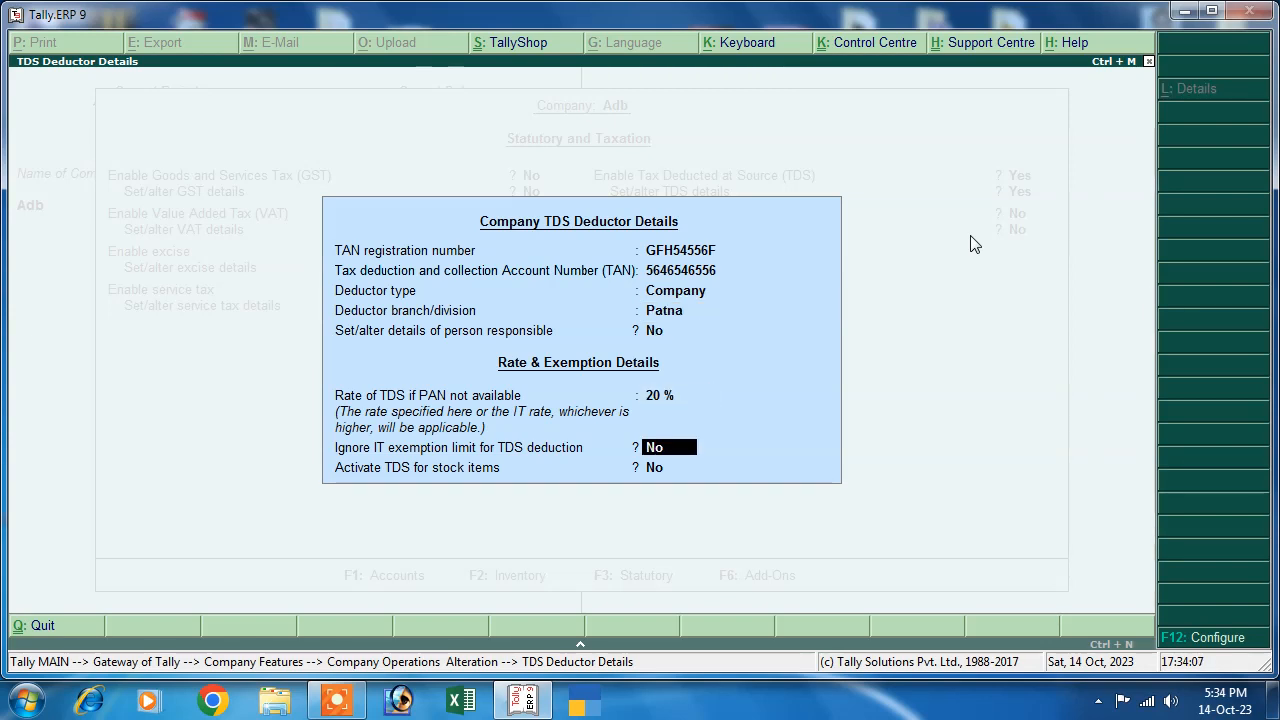
key(Up)
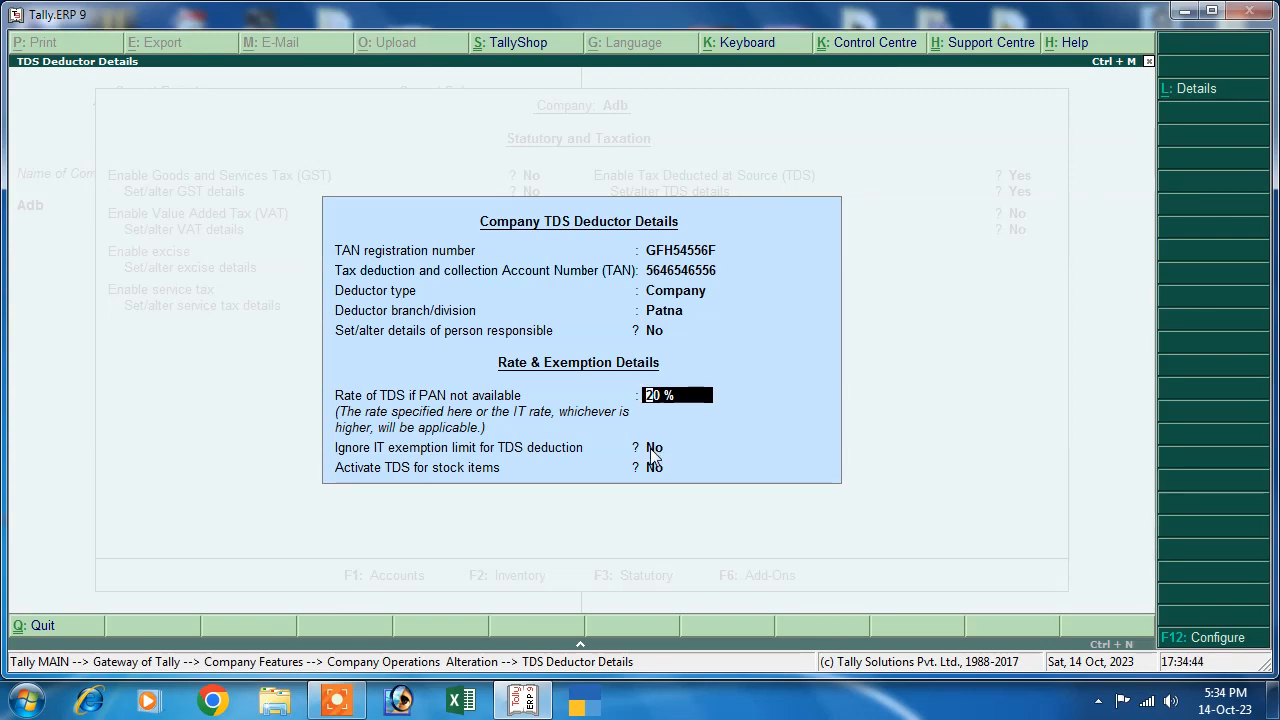
key(Return)
key(Return)
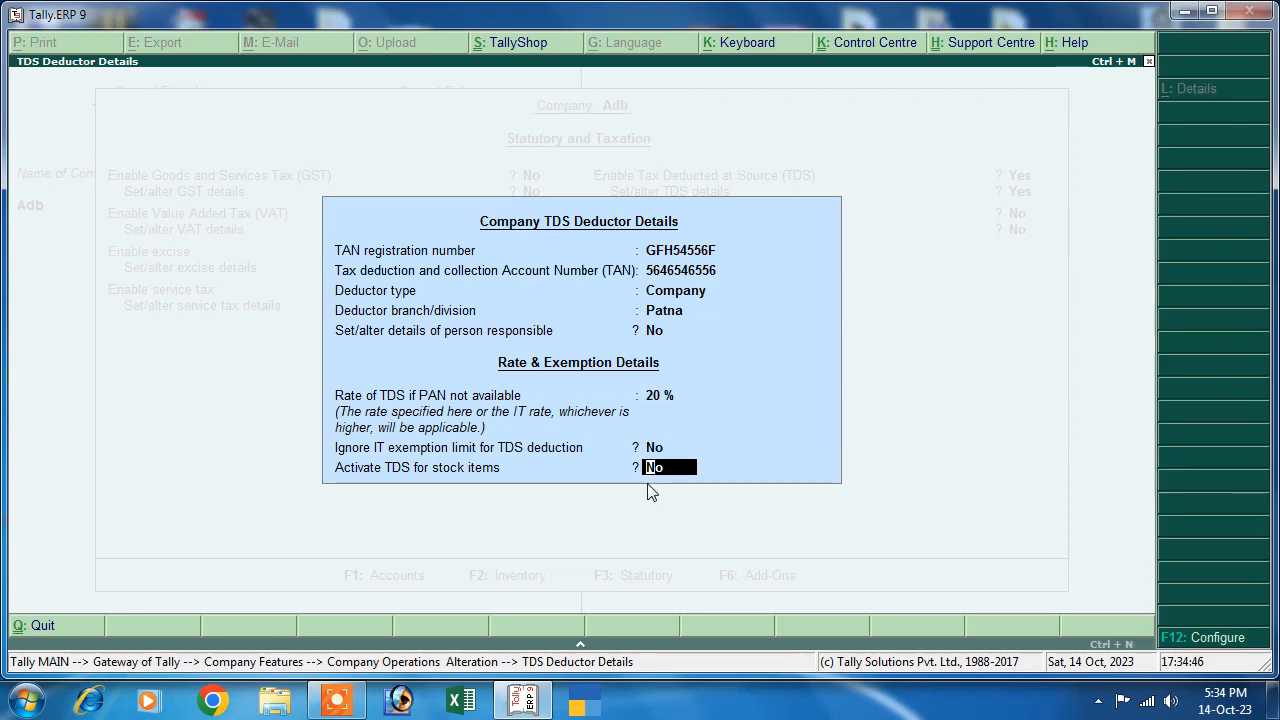
key(Return)
key(Return)
key(Return)
key(Return)
key(Return)
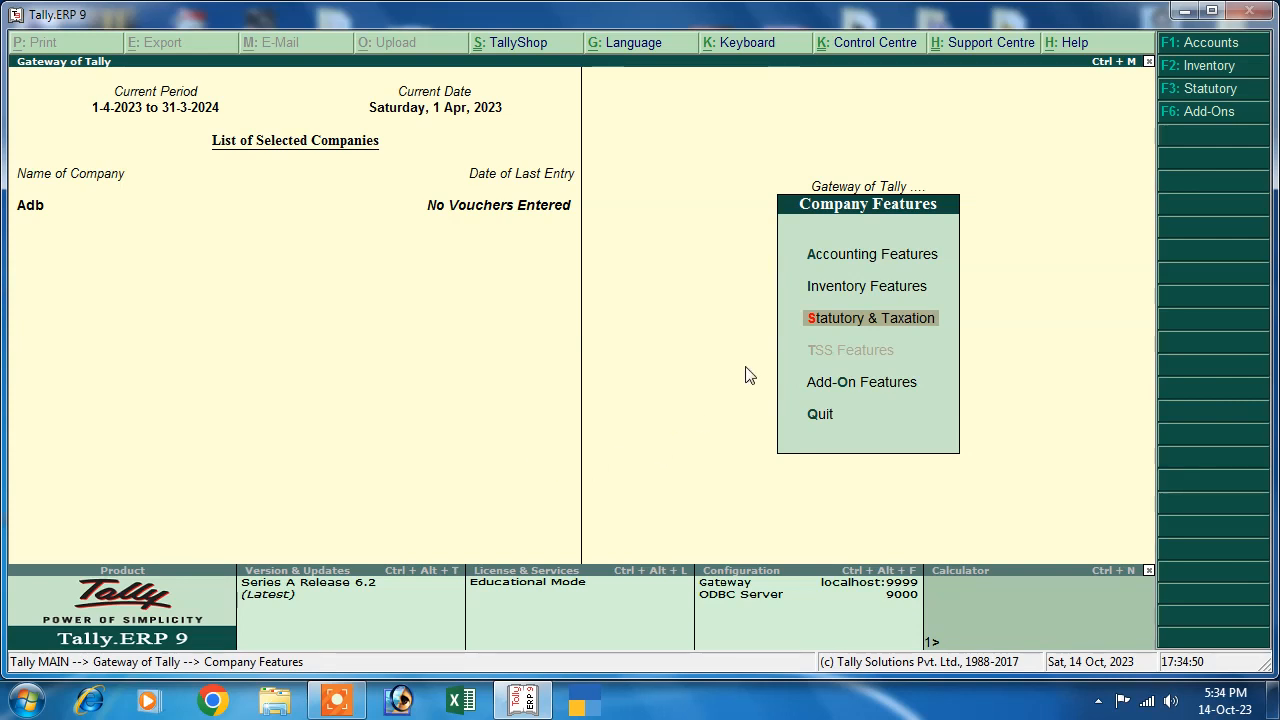
- Create the Sbi Bank ledger under Bank Accounts with its account number, IFS code and state Bihar
key(Escape)
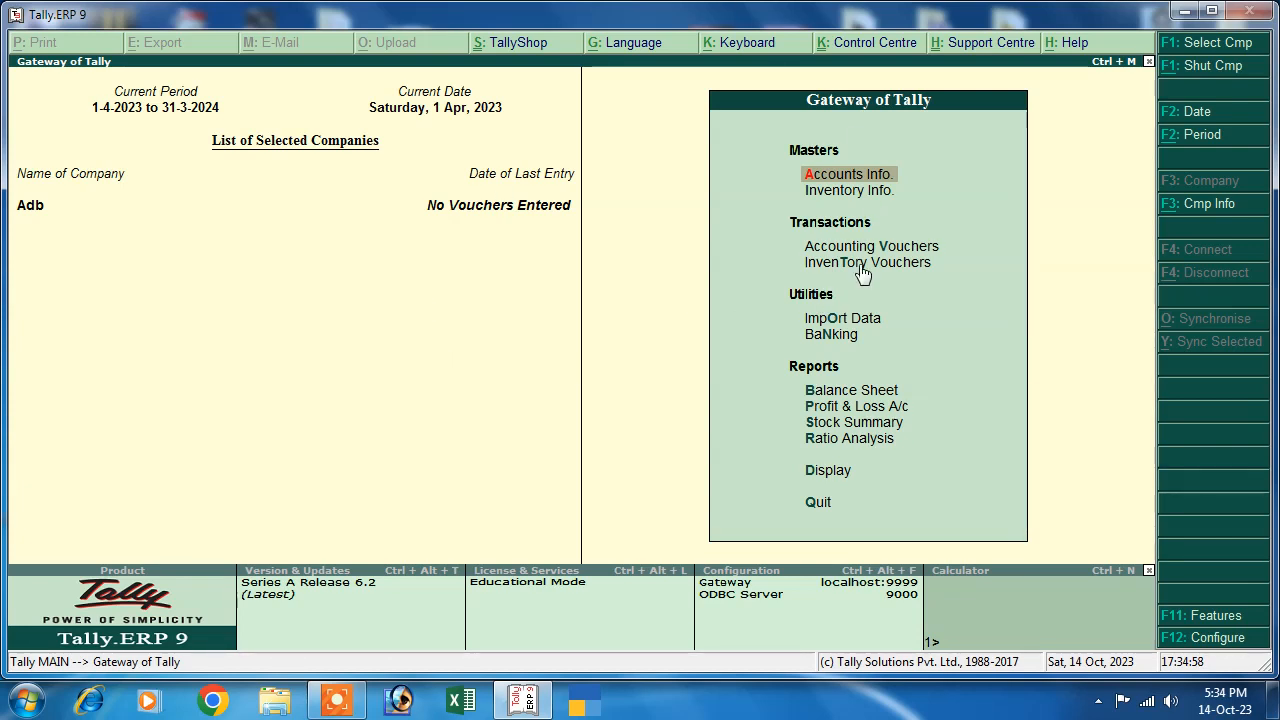
click(828, 177)
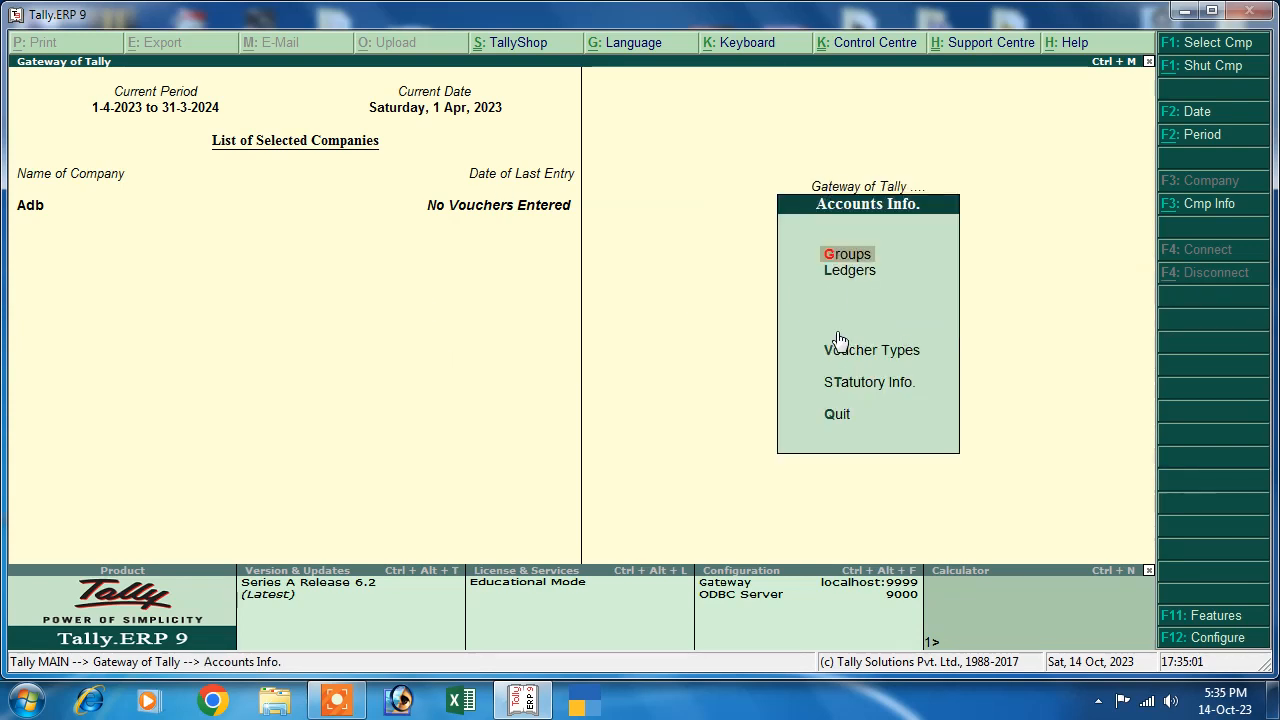
click(848, 271)
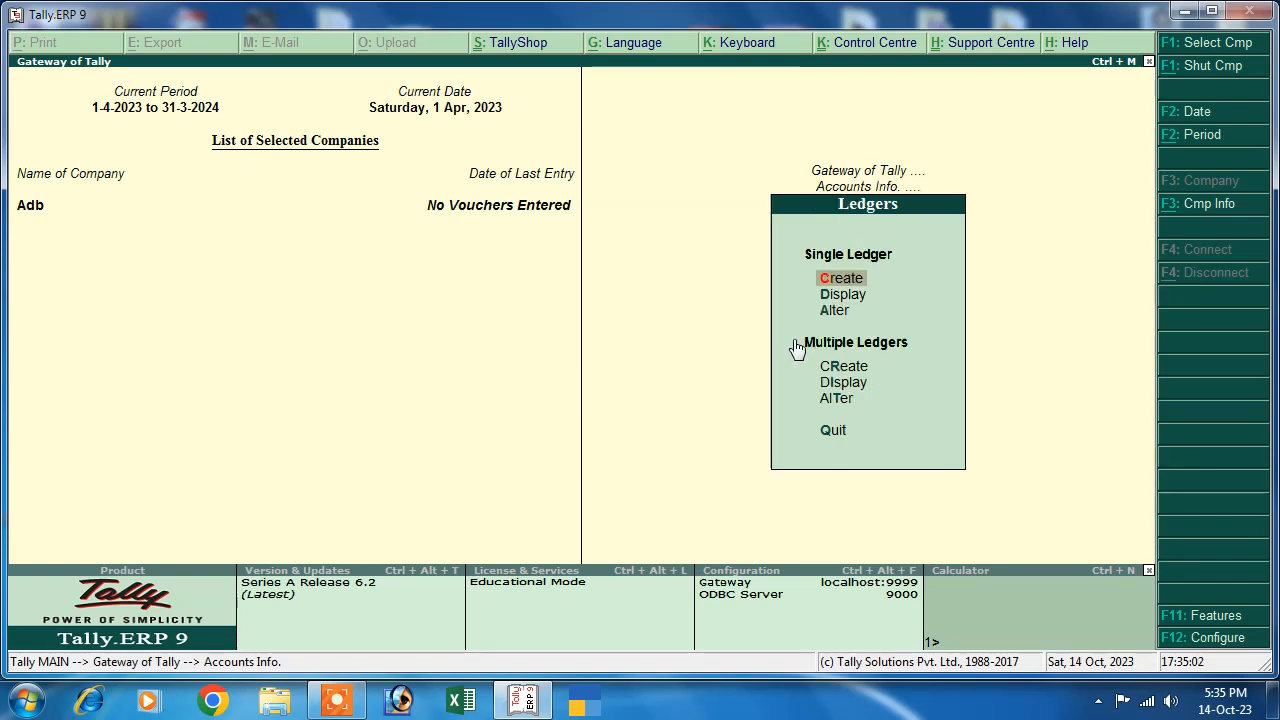
click(838, 280)
text(Sb)
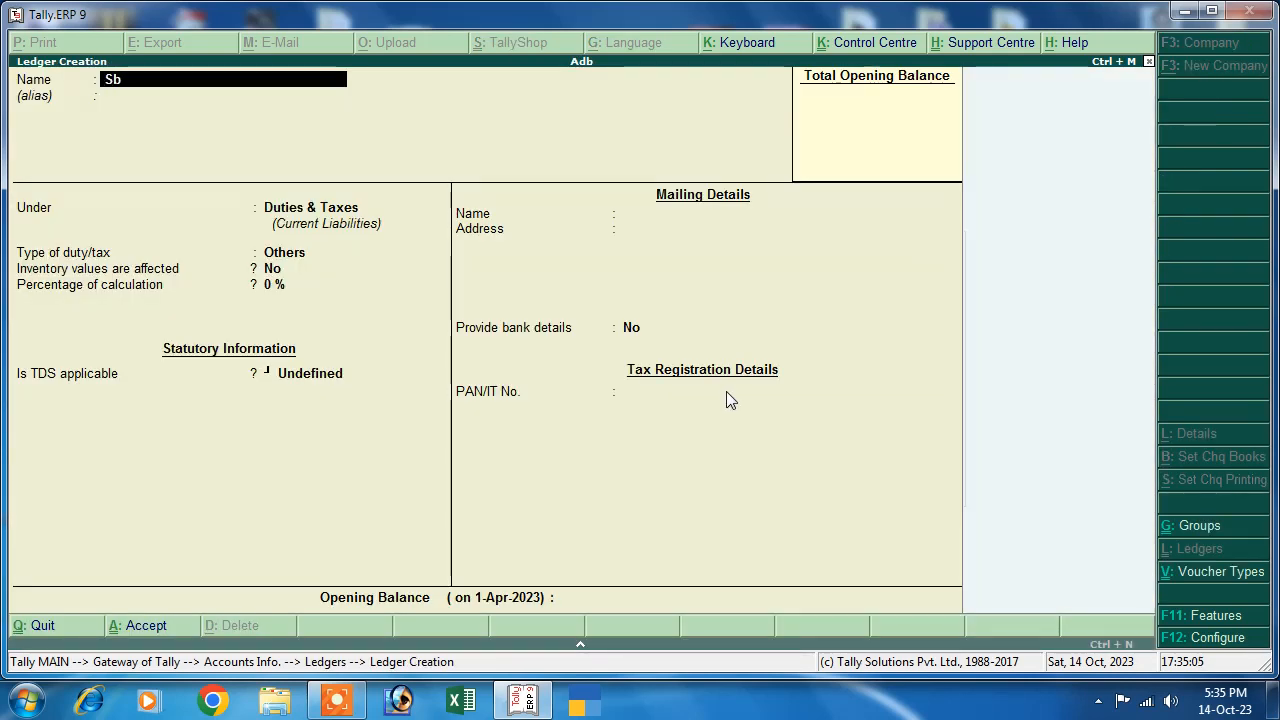
text(i Bank)
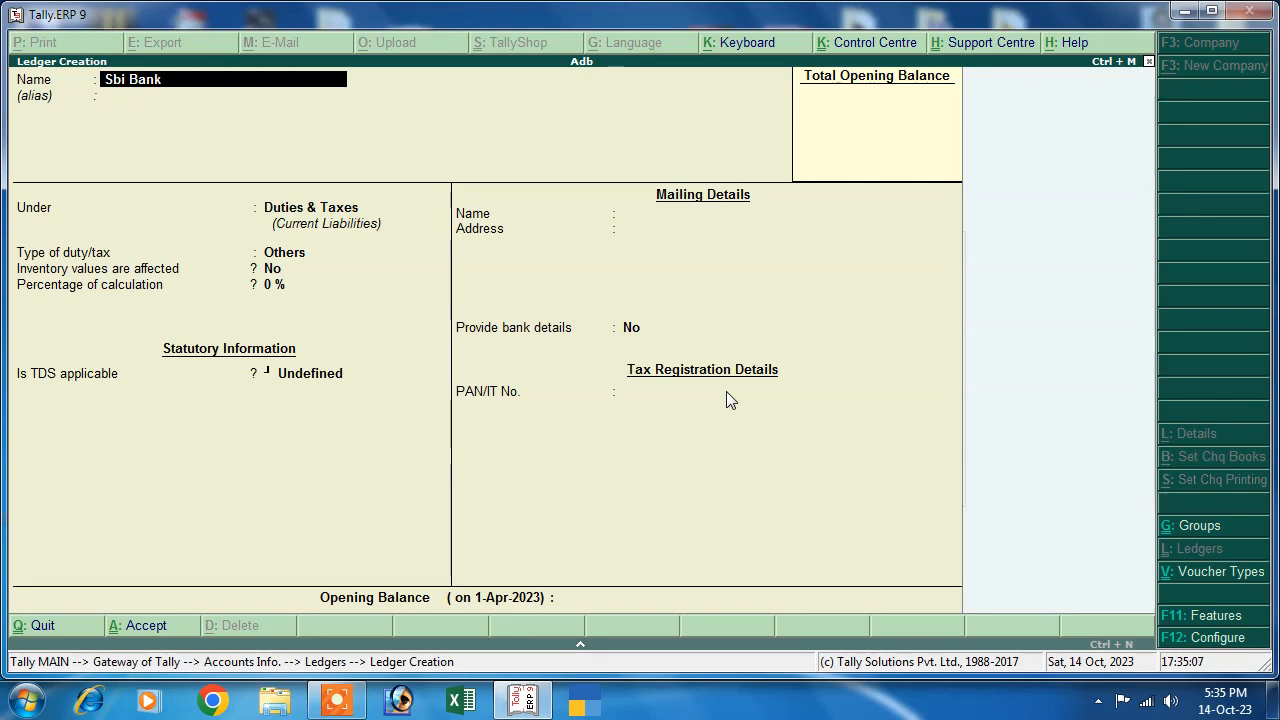
key(Return)
key(Return)
text(B)
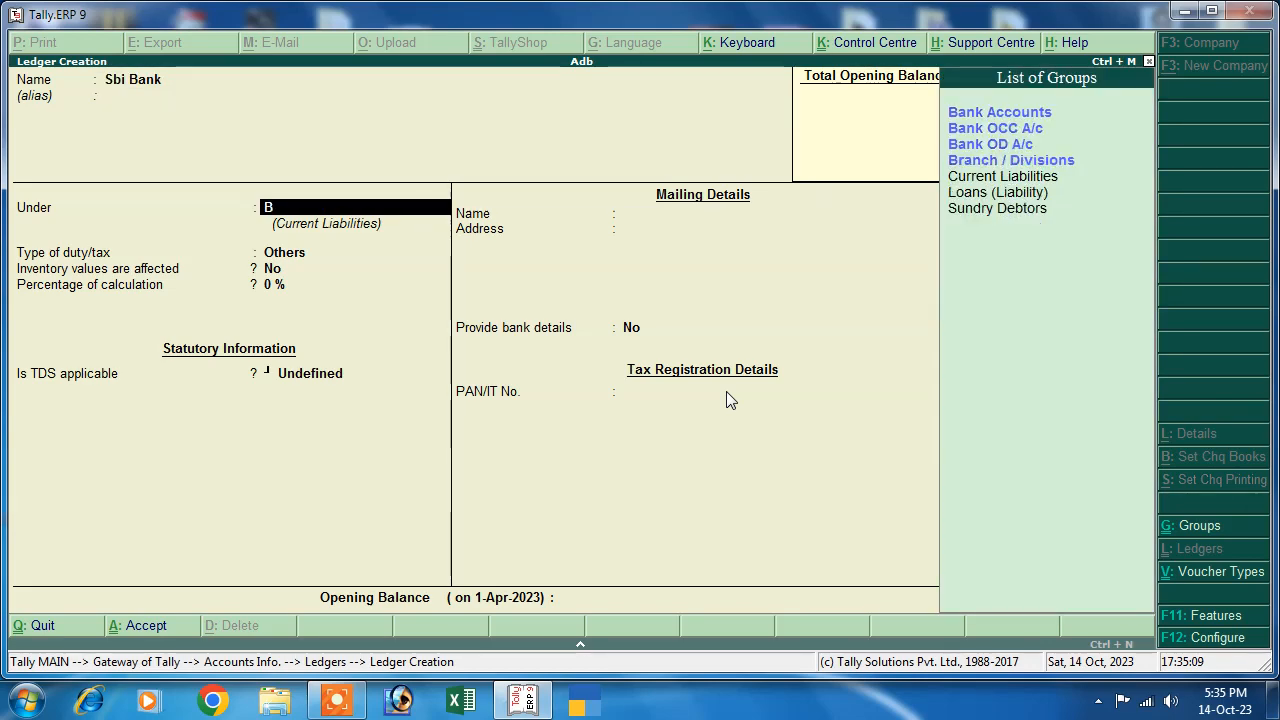
text(a)
key(Return)
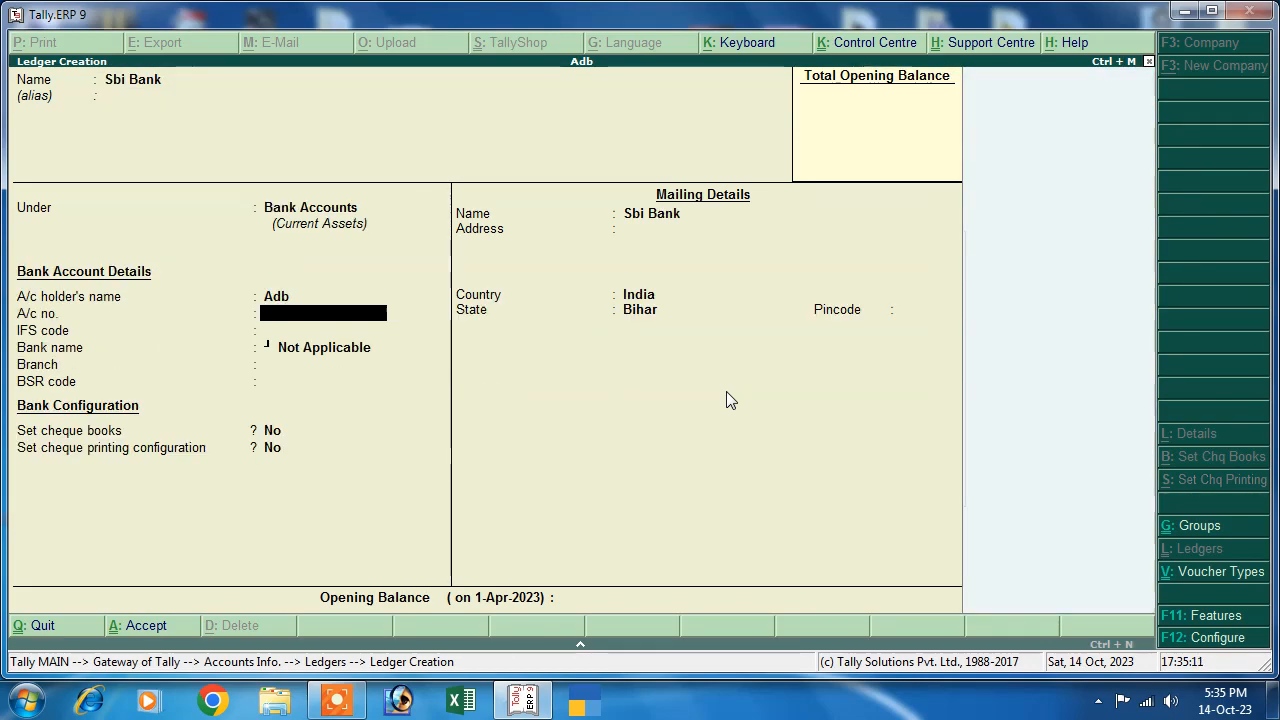
text(98798798)
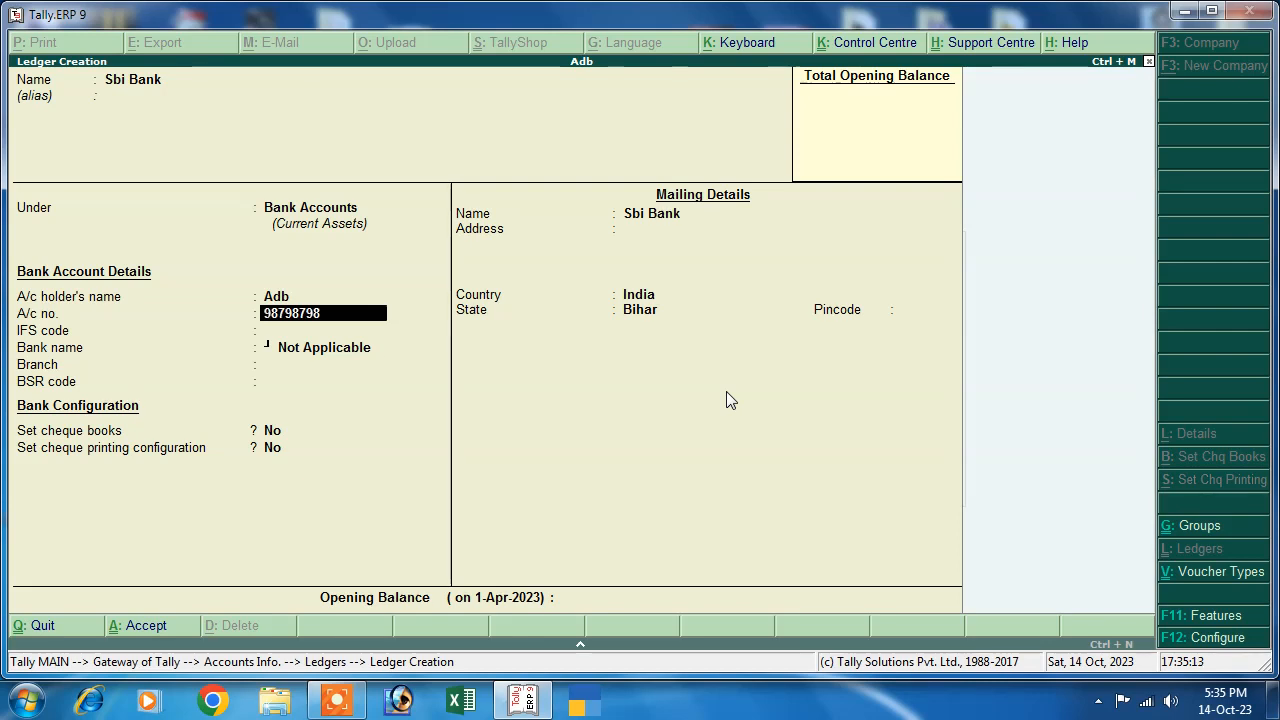
text(7)
key(Return)
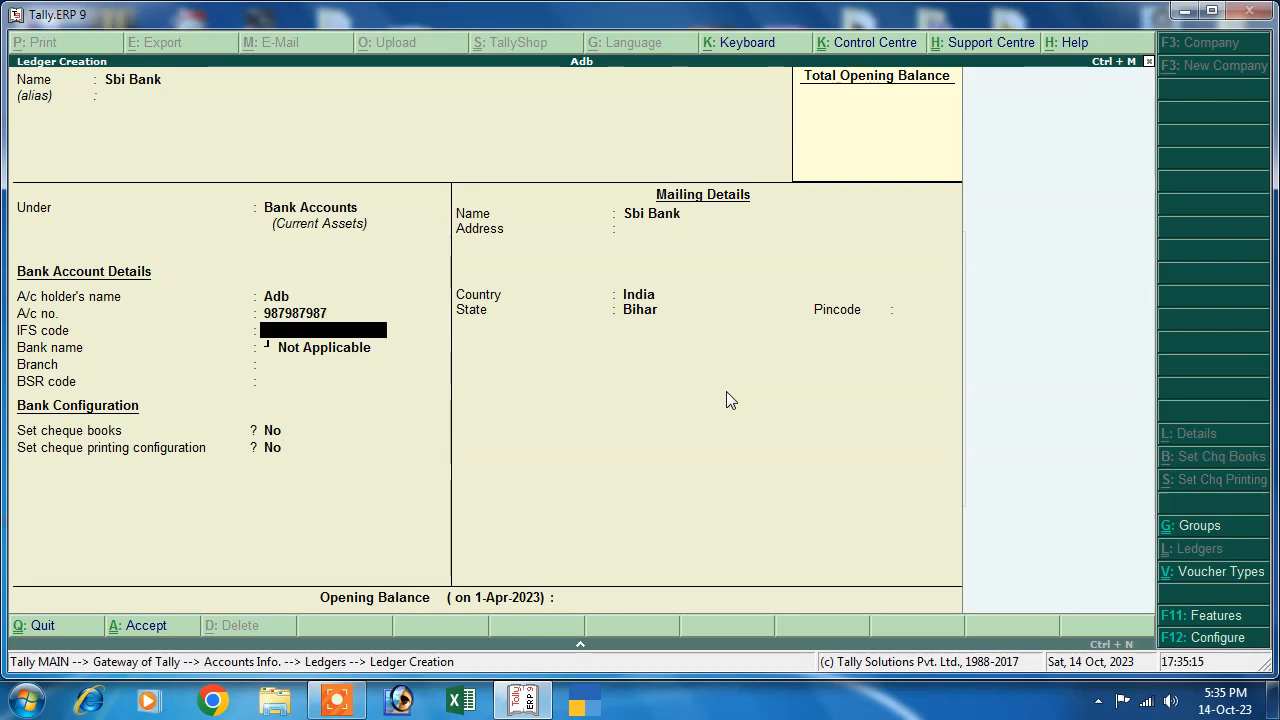
text(BSI)
key(BackSpace)
key(BackSpace)
key(BackSpace)
text(DBI)
text(SBI)
key(Return)
key(Return)
key(Return)
key(Return)
key(Return)
key(Return)
key(Return)
key(Return)
key(Return)
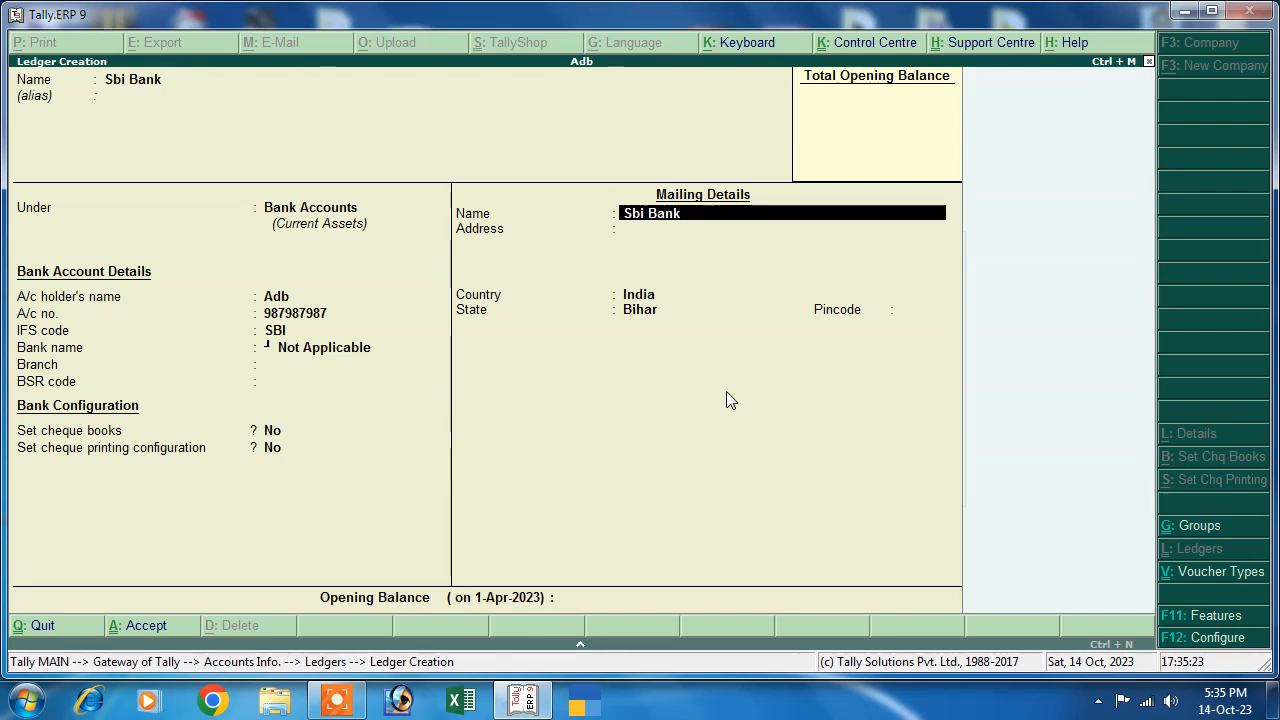
key(Return)
key(Return)
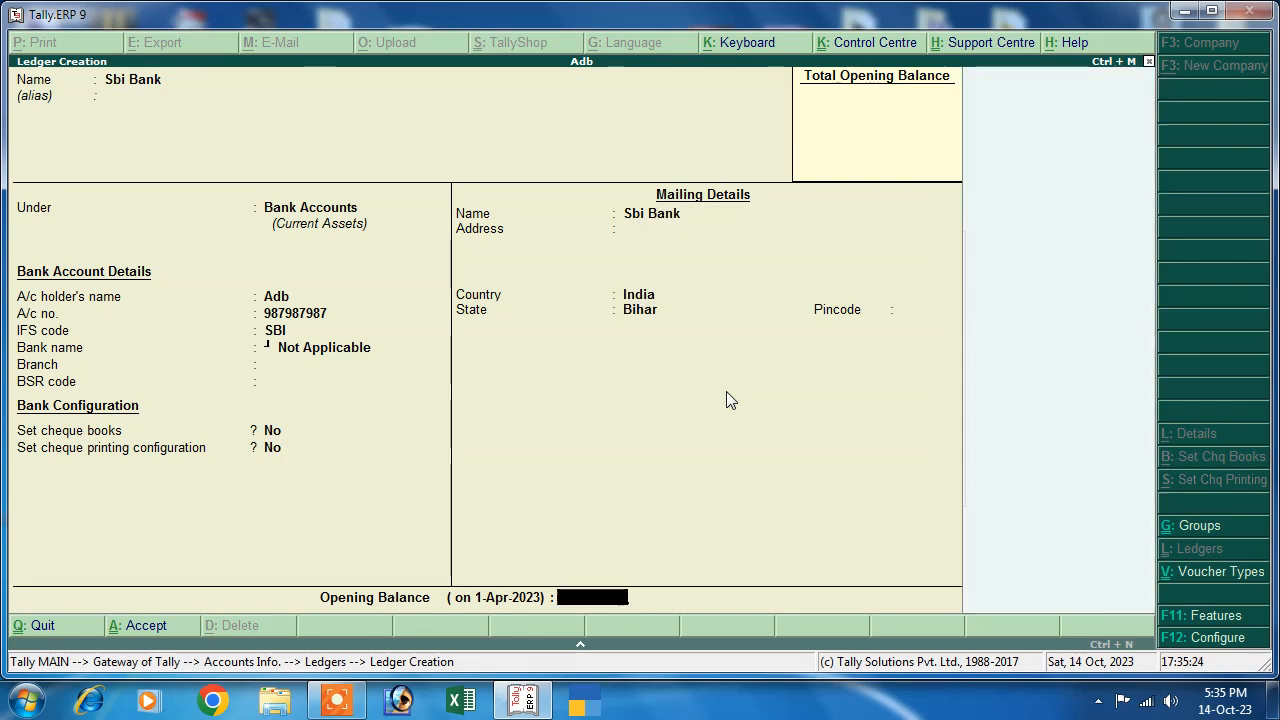
key(Return)
key(Return)
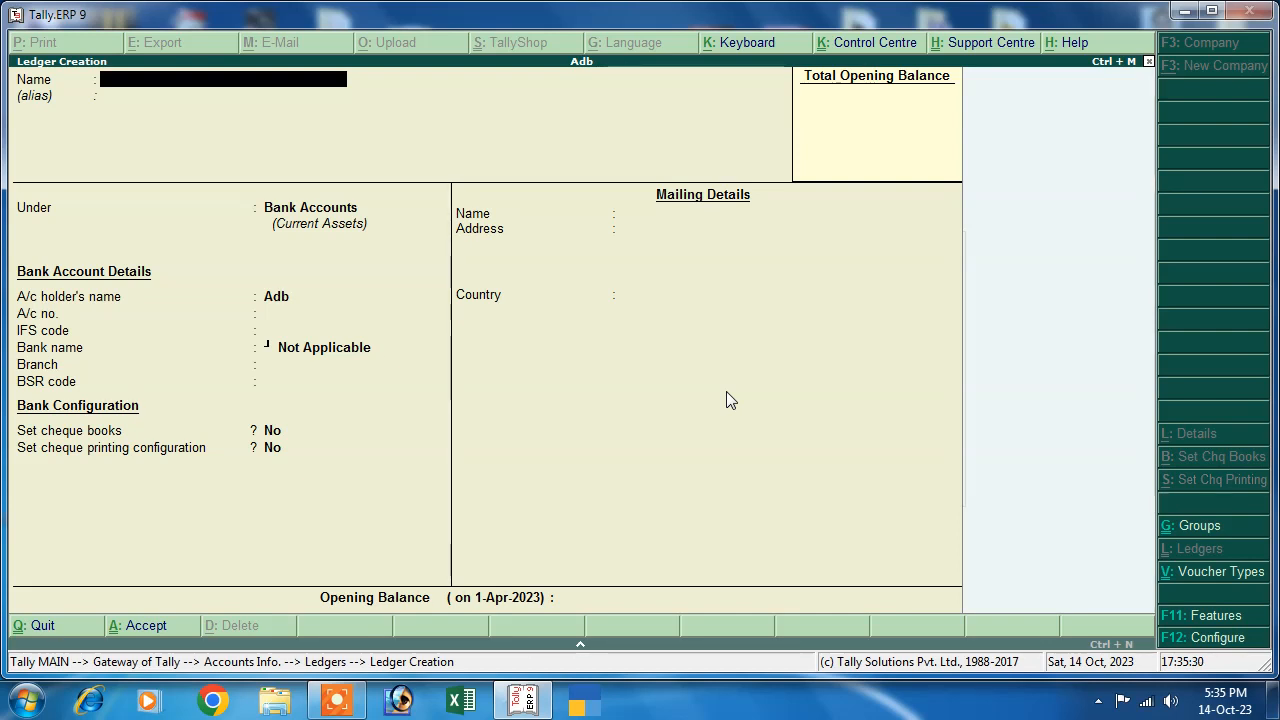
- Create a Capital ledger under Capital Account, then return to Gateway of Tally
text(Cap)
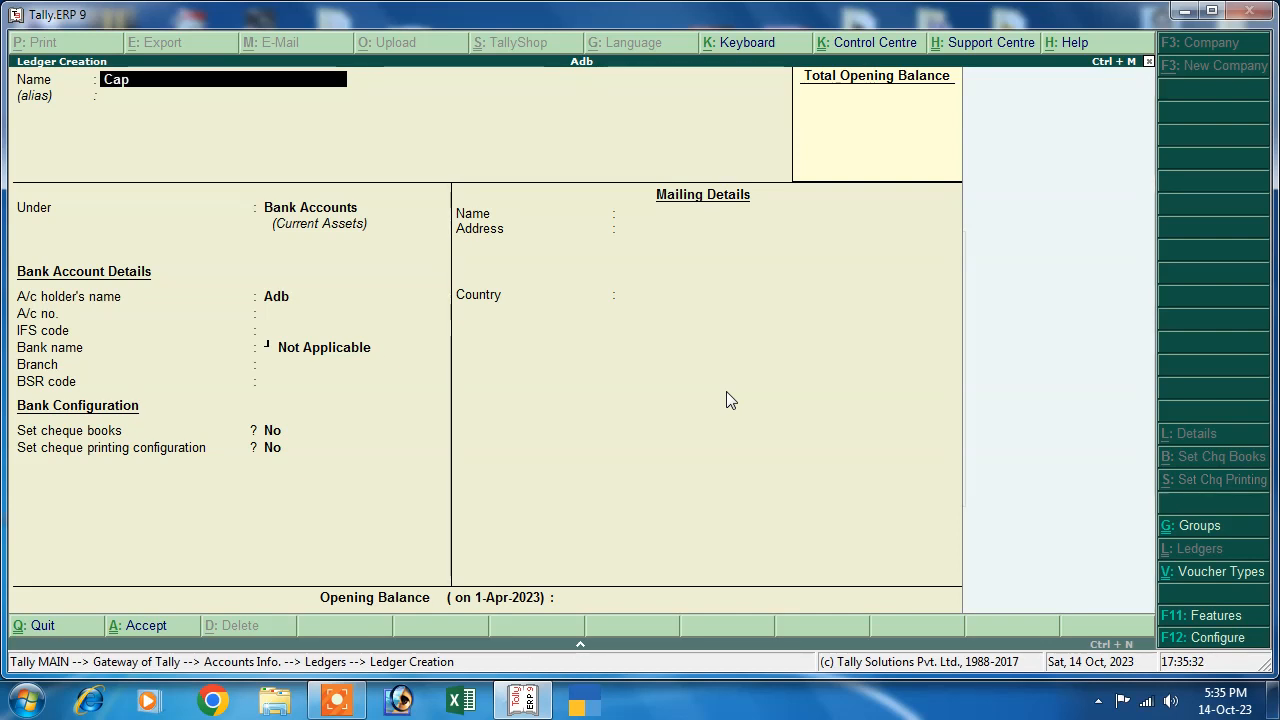
text(ital)
key(Return)
key(Return)
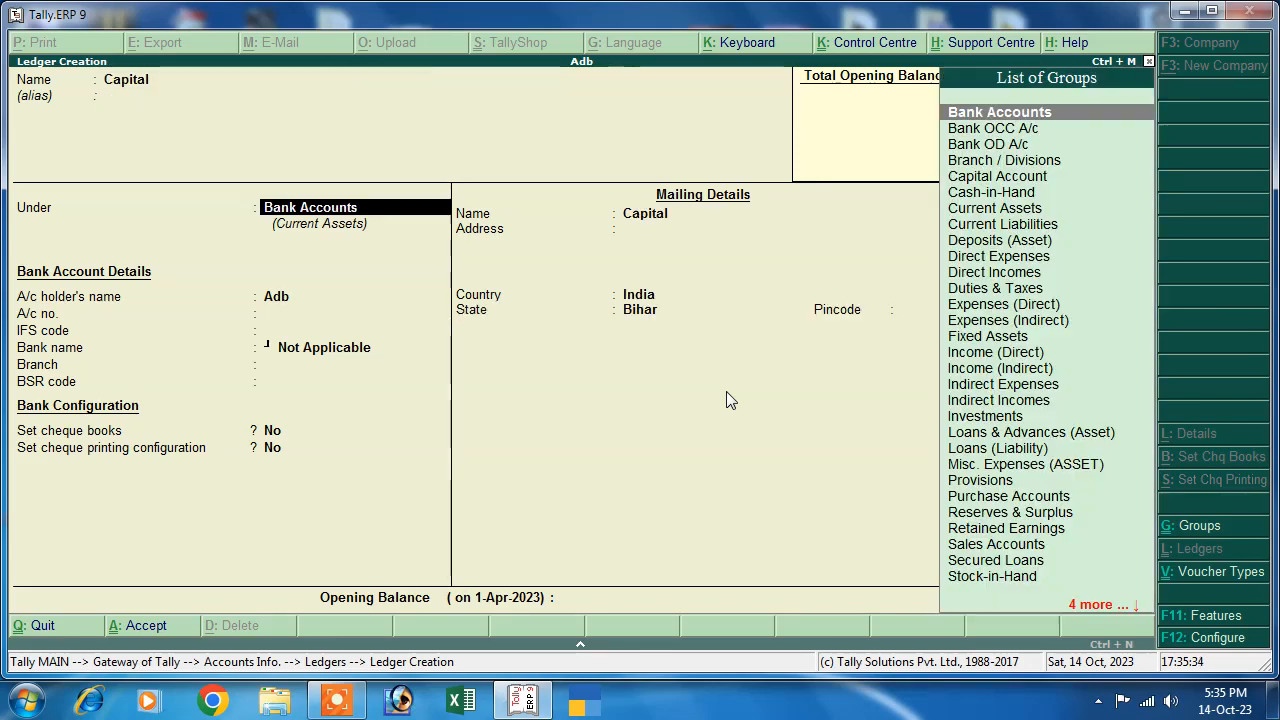
text(cap)
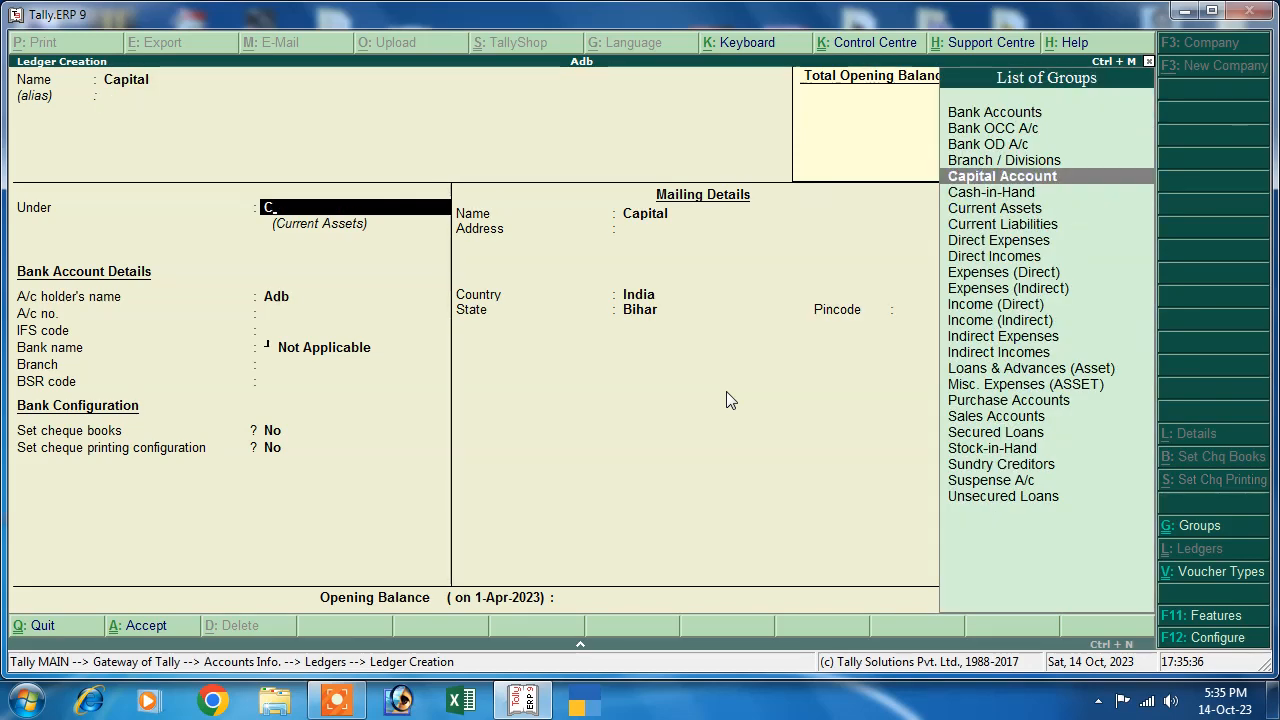
key(Return)
key(Return)
key(Return)
key(Return)
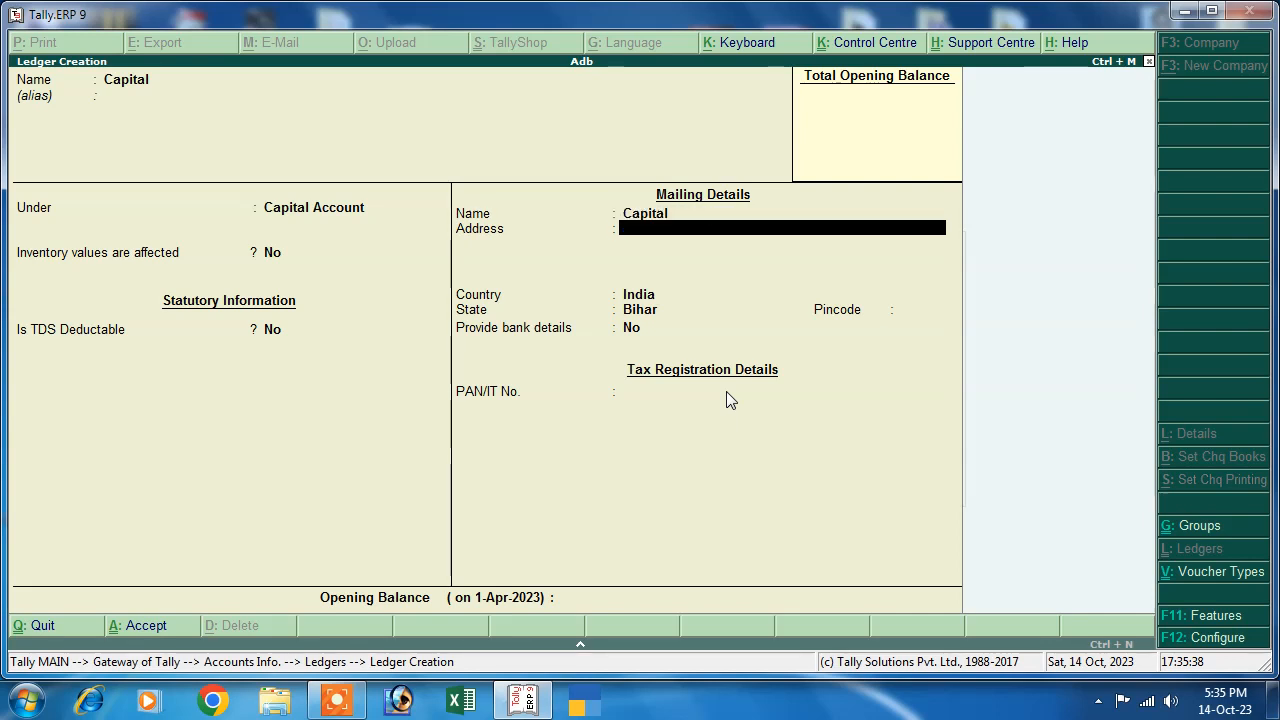
key(Return)
key(Return)
key(Return)
key(Return)
key(Return)
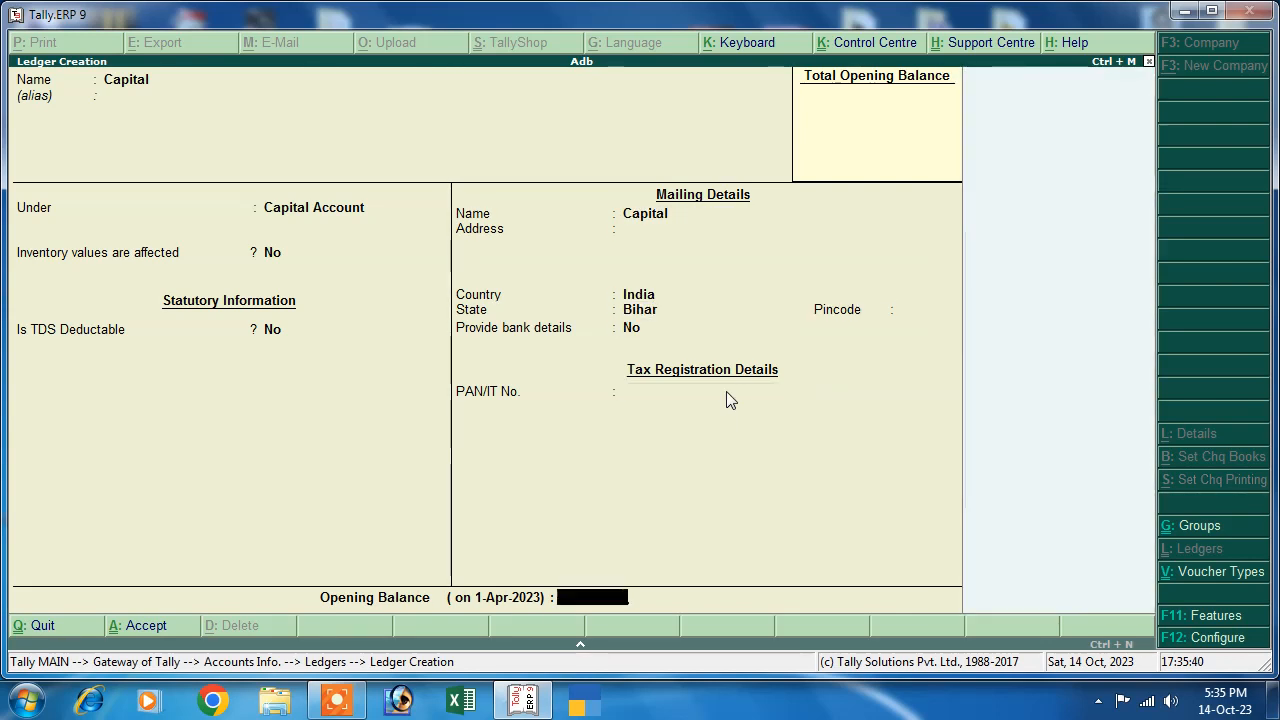
key(Return)
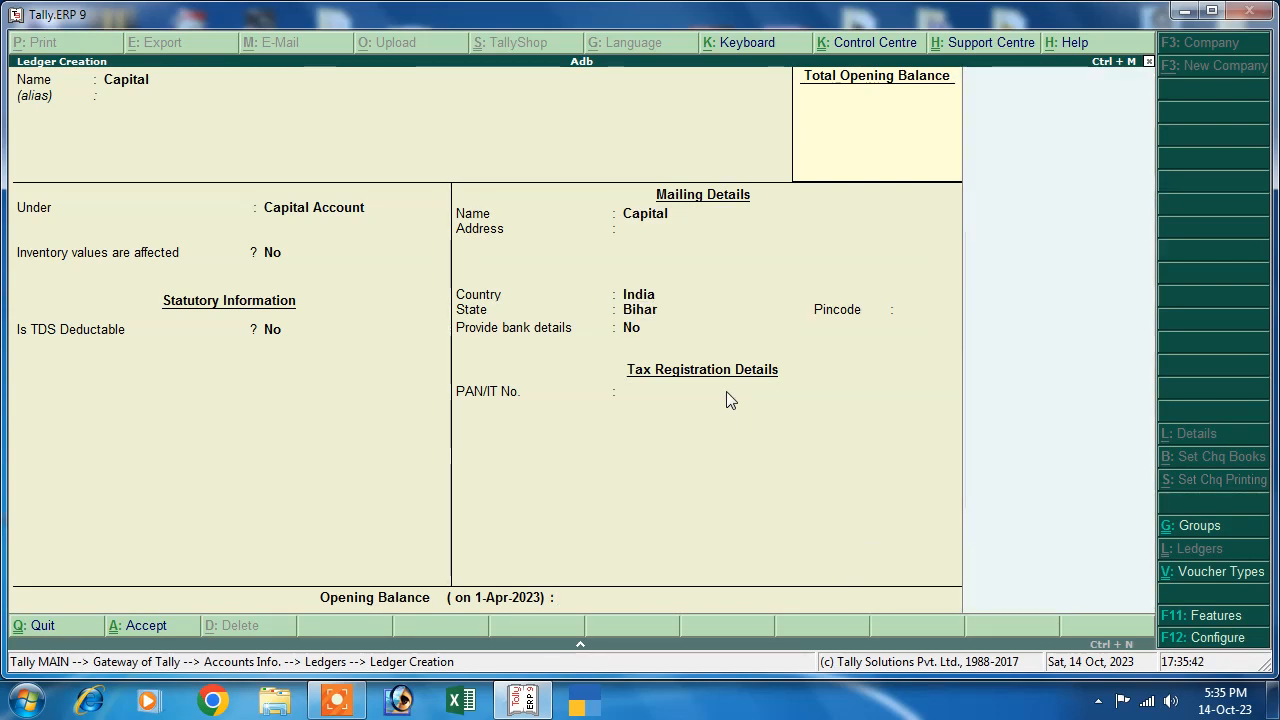
key(Return)
key(Escape)
key(Return)
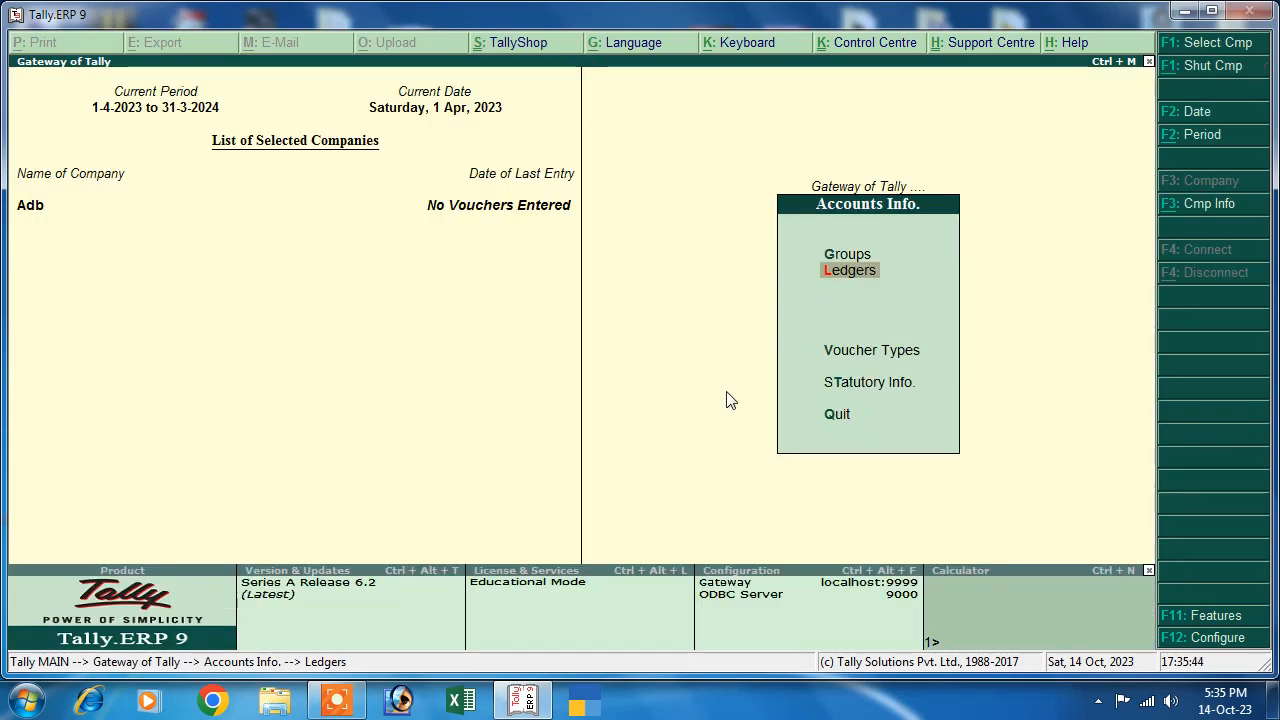
key(Escape)
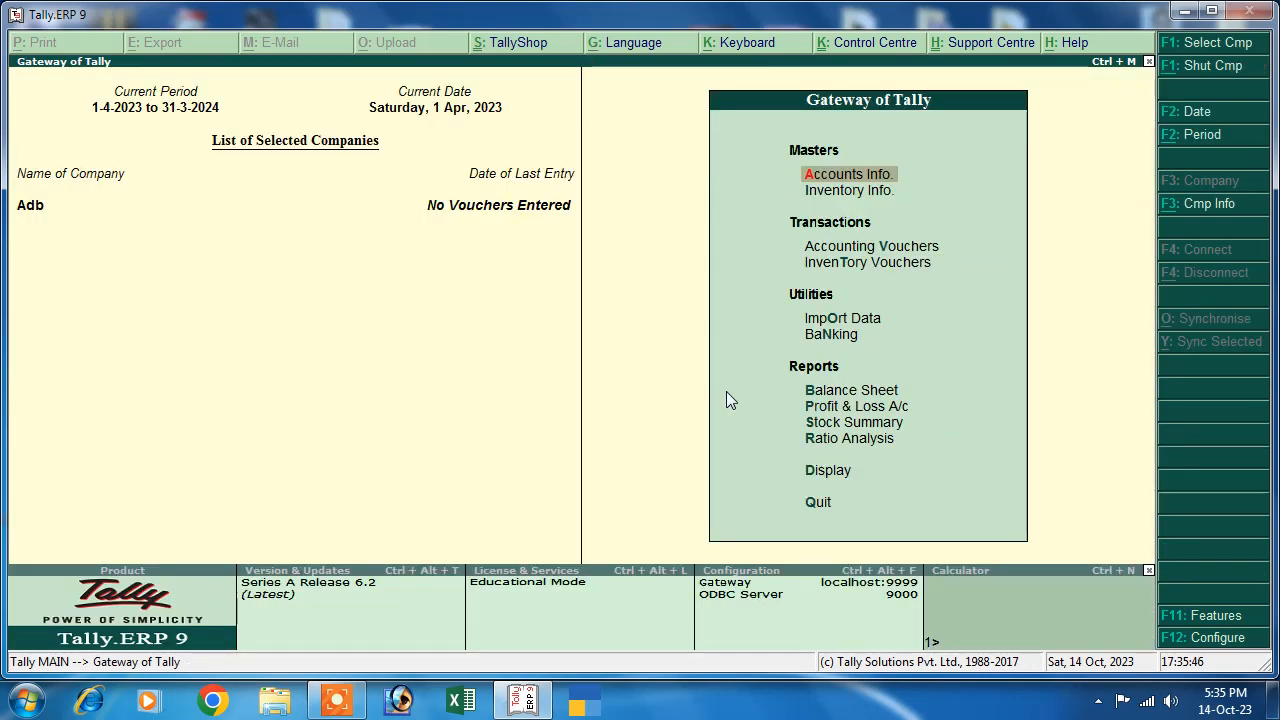
- Save a Receipt voucher with Sbi Bank as account and Capital as particulars for 2,00,000
key(Down)
key(Down)
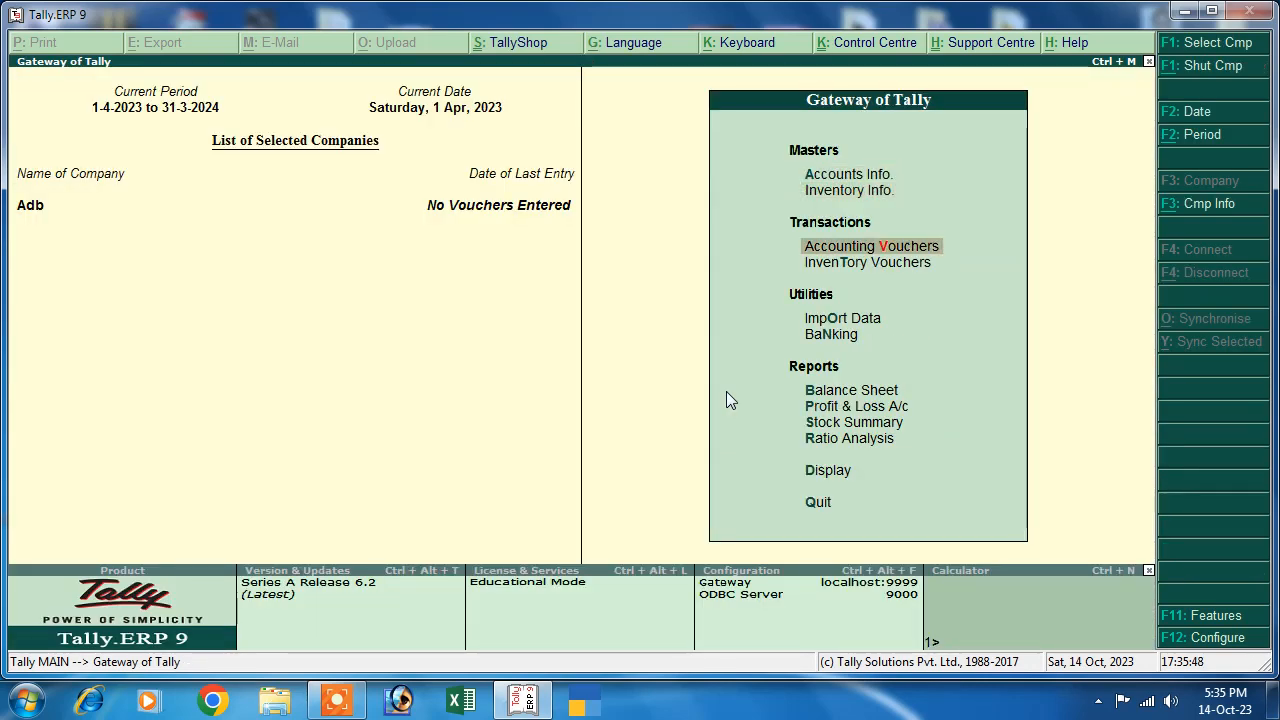
key(Return)
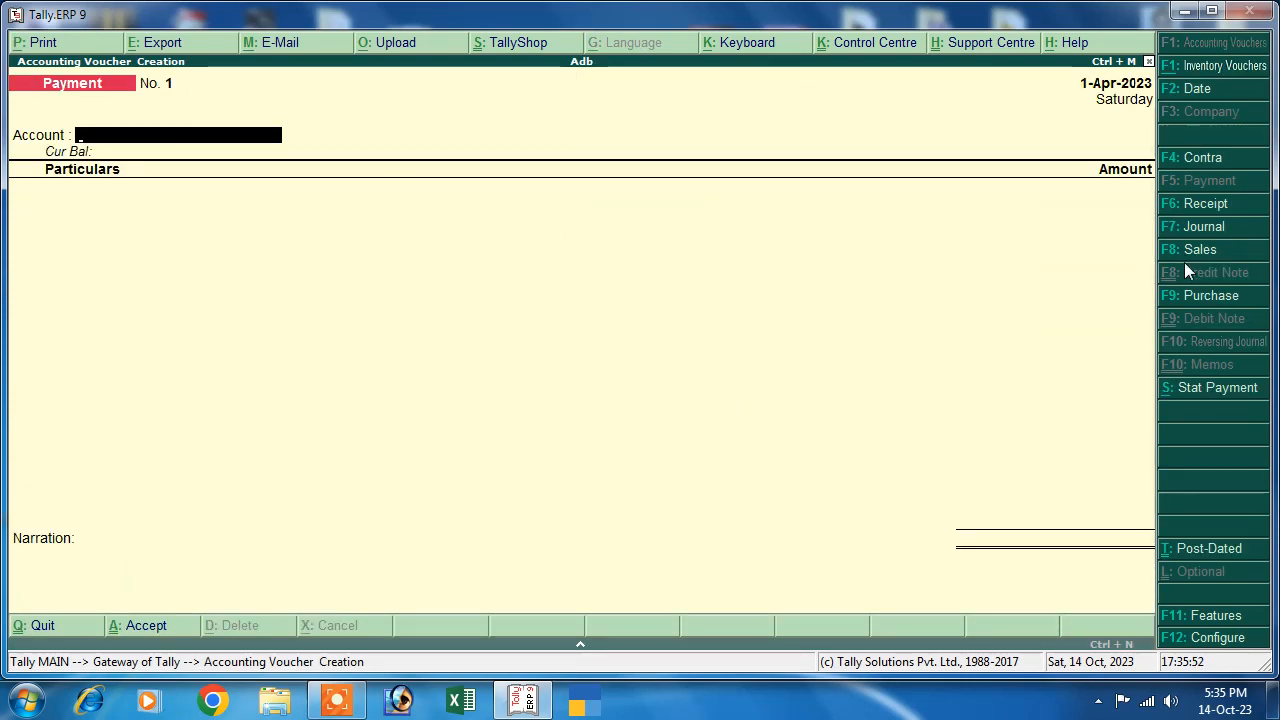
click(1185, 205)
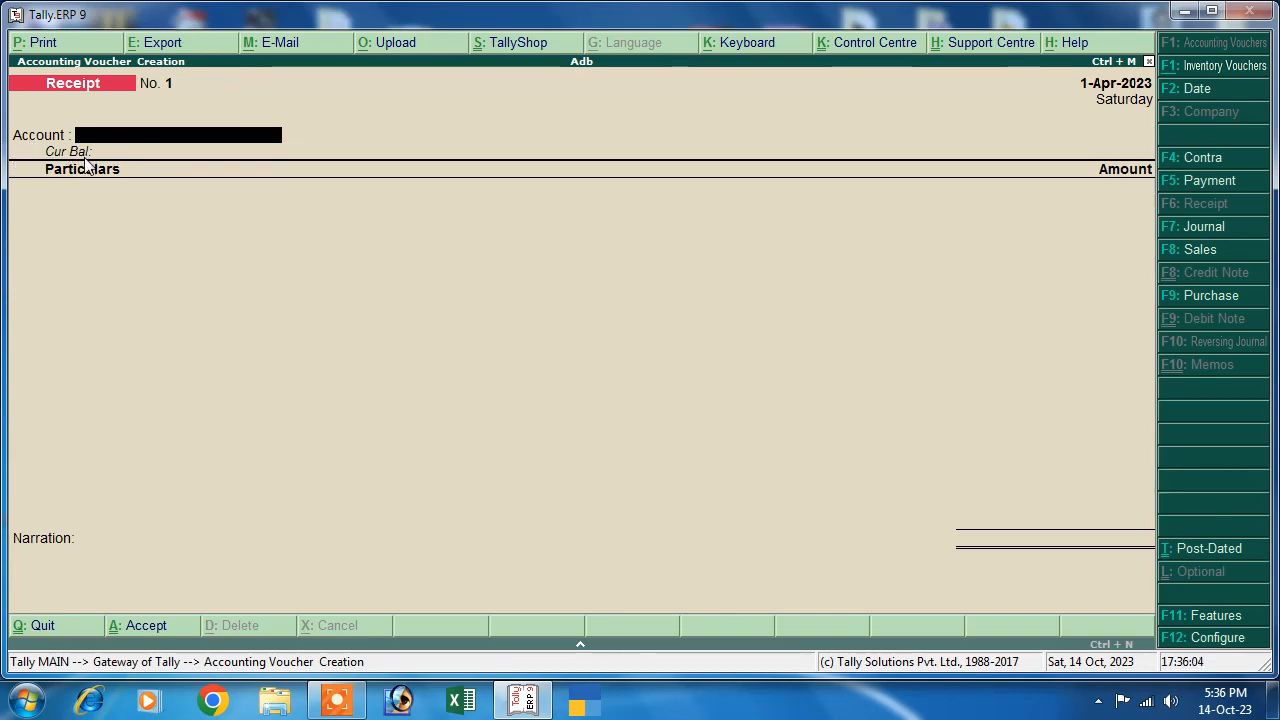
key(space)
key(Down)
key(Return)
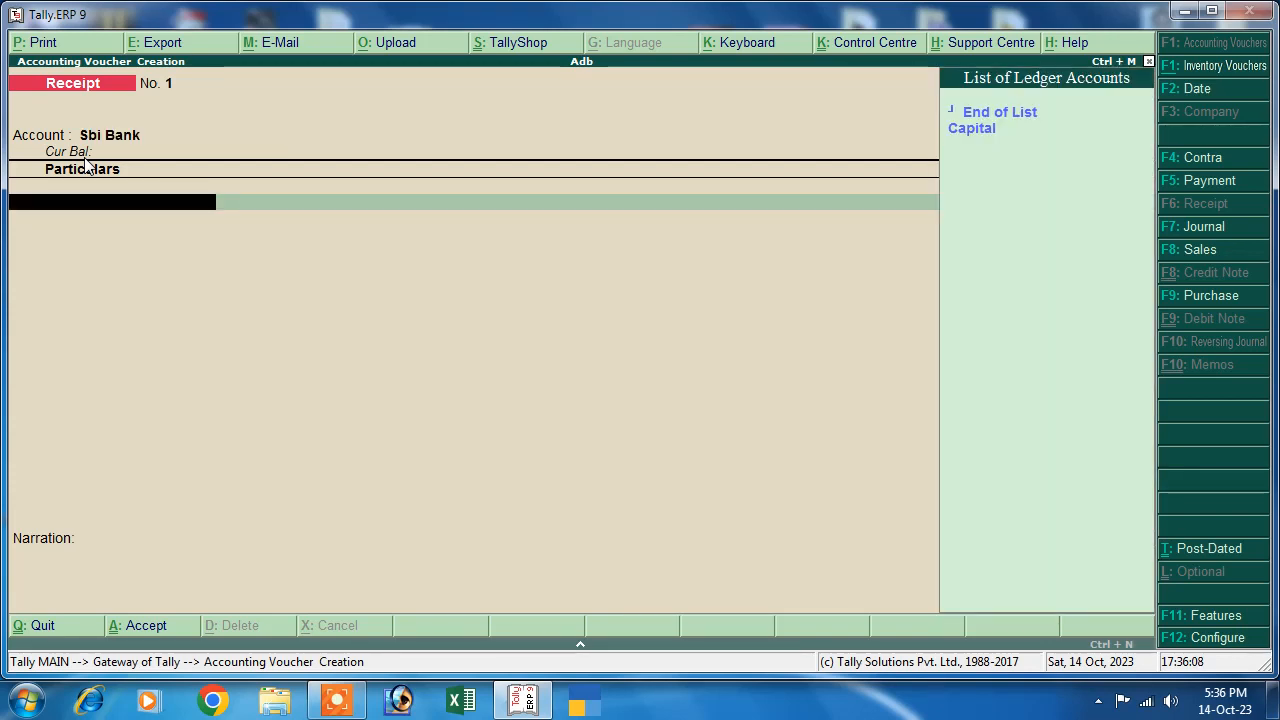
key(Down)
key(Return)
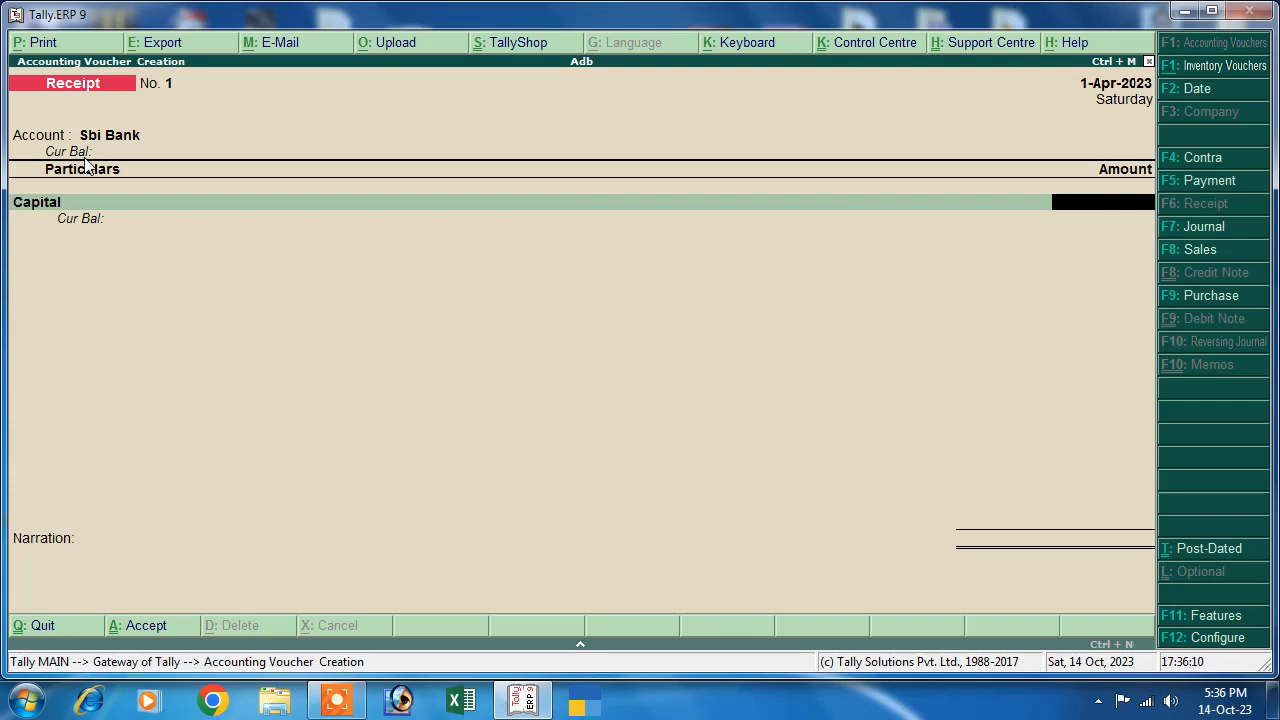
text(2,00,0)
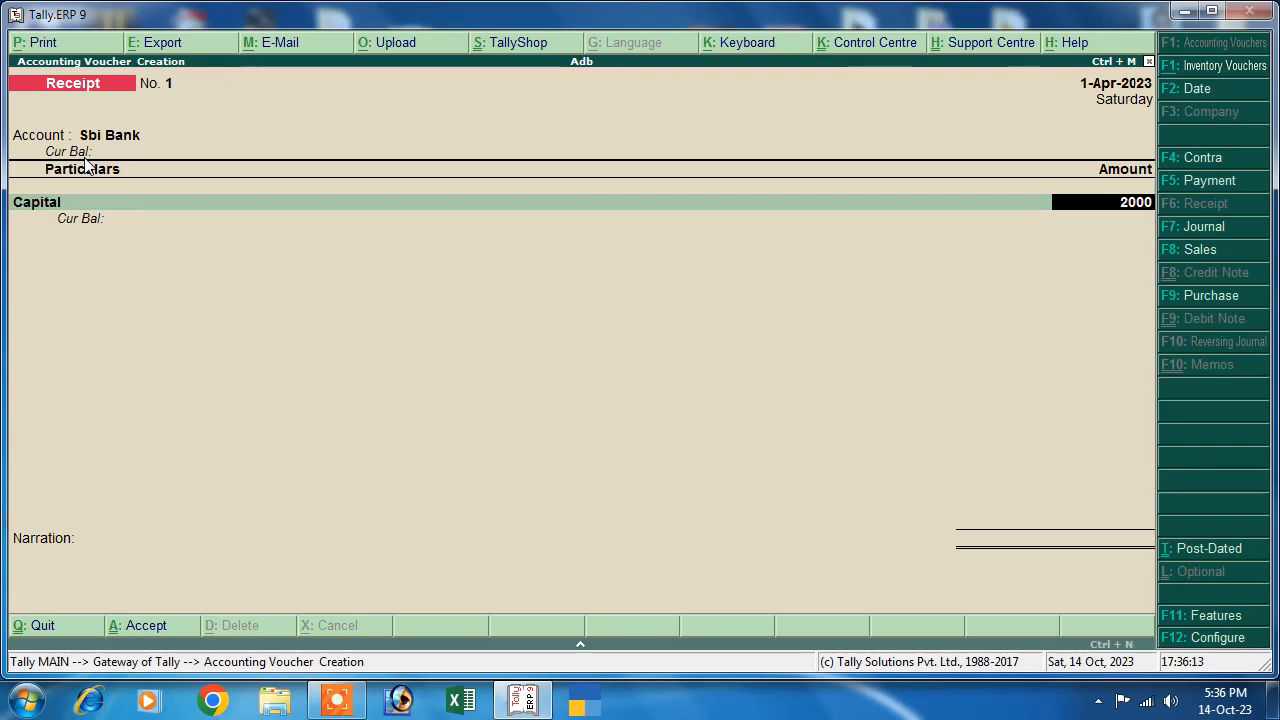
text(00)
key(Return)
key(Return)
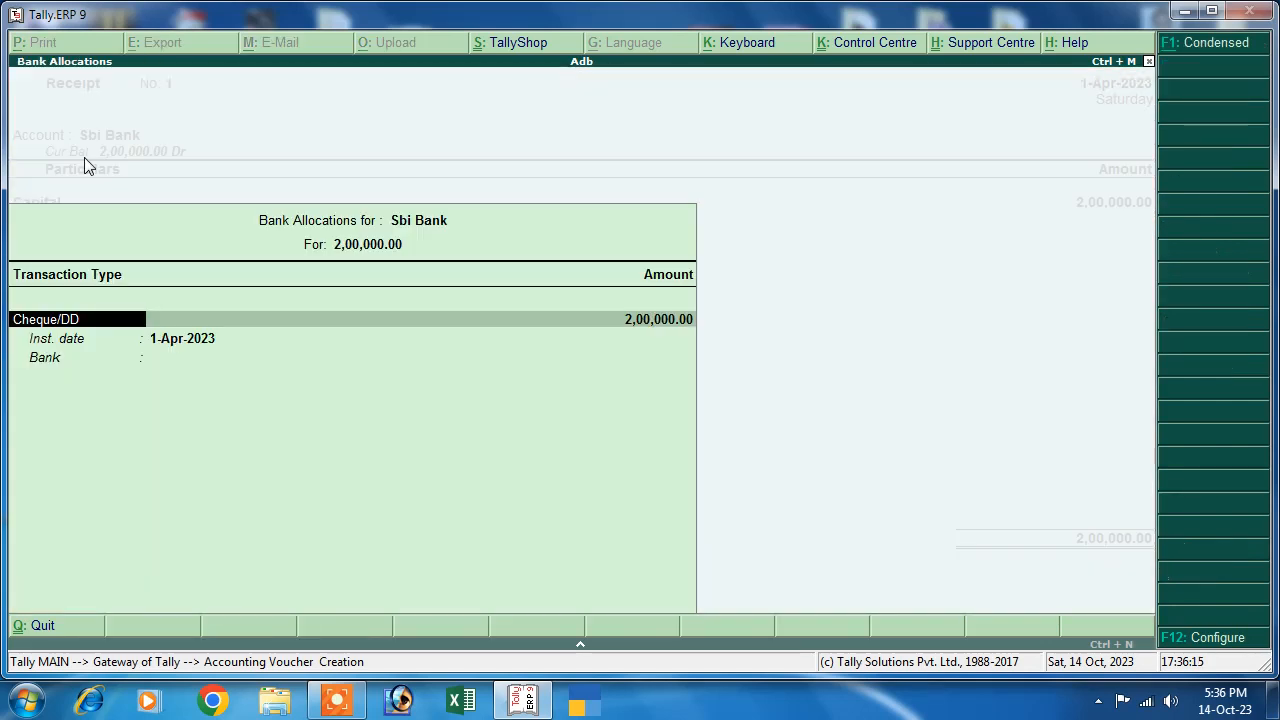
key(Return)
key(Return)
key(Return)
key(Return)
key(Return)
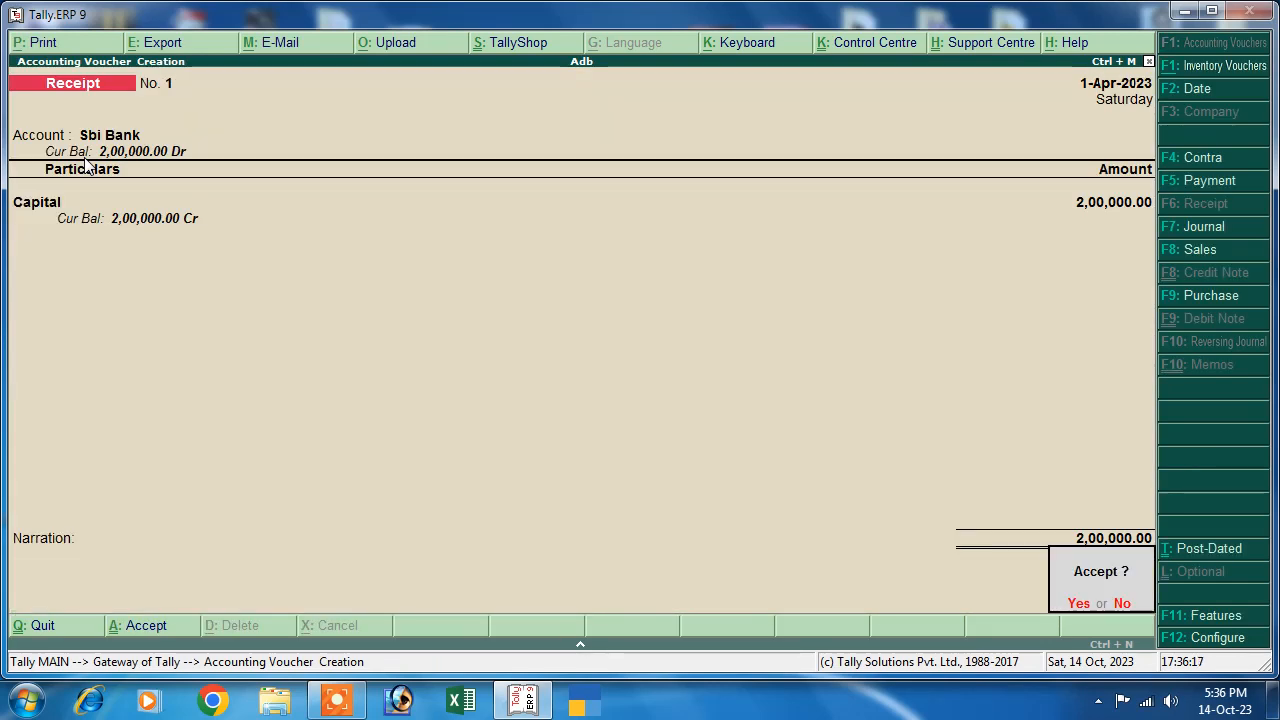
key(y)
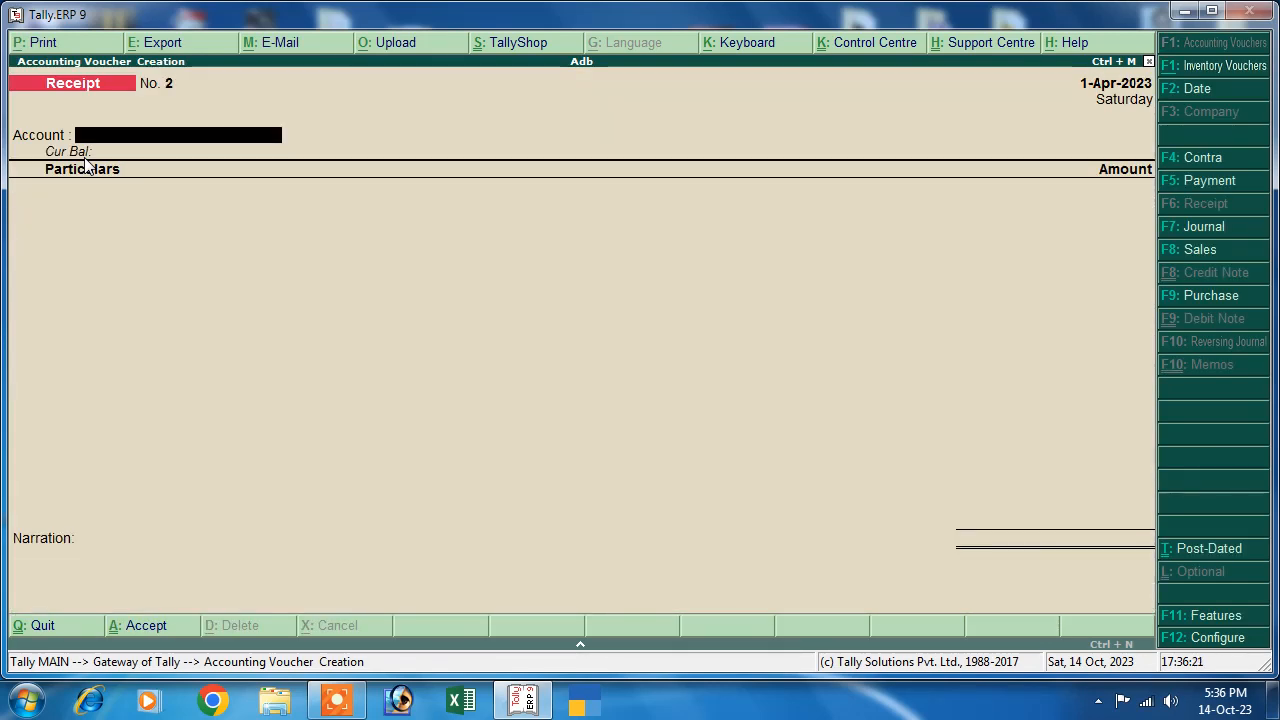
key(Escape)
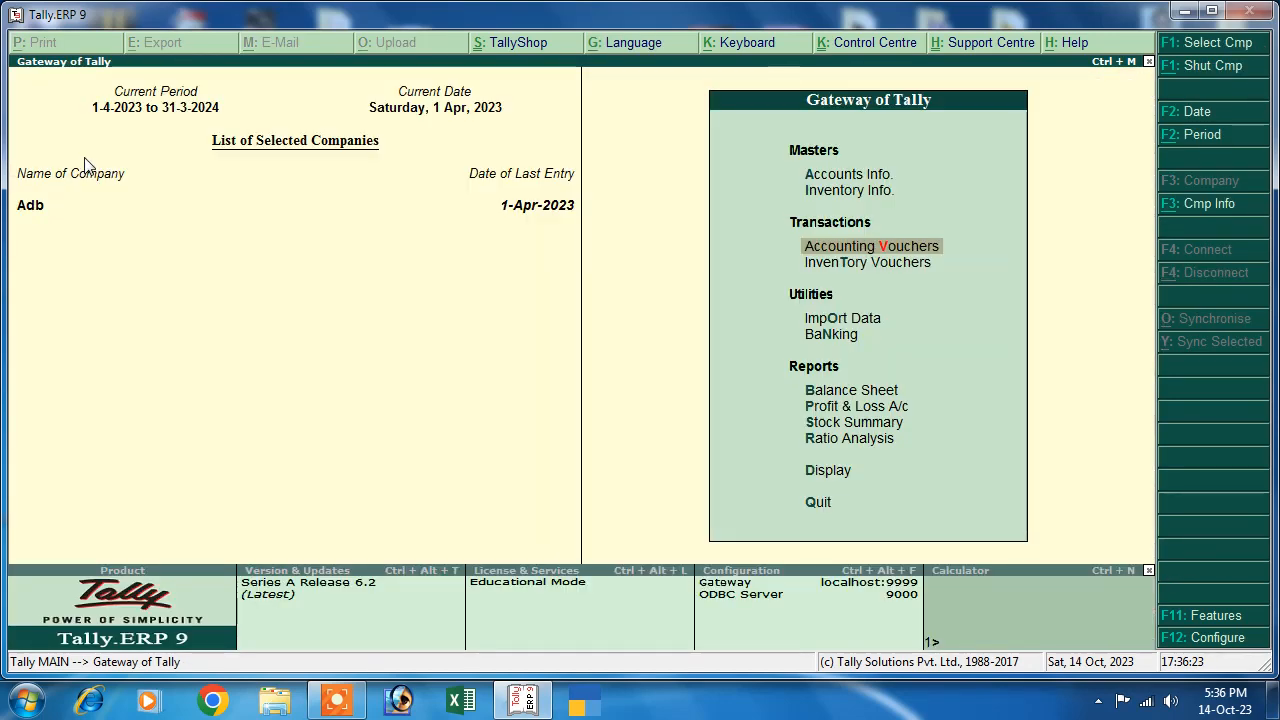
- Review the detailed Balance Sheet's Cash-in-Hand and Bank Accounts (2,00,000.00) lines, then close it
key(Down)
key(Down)
key(Down)
key(b)
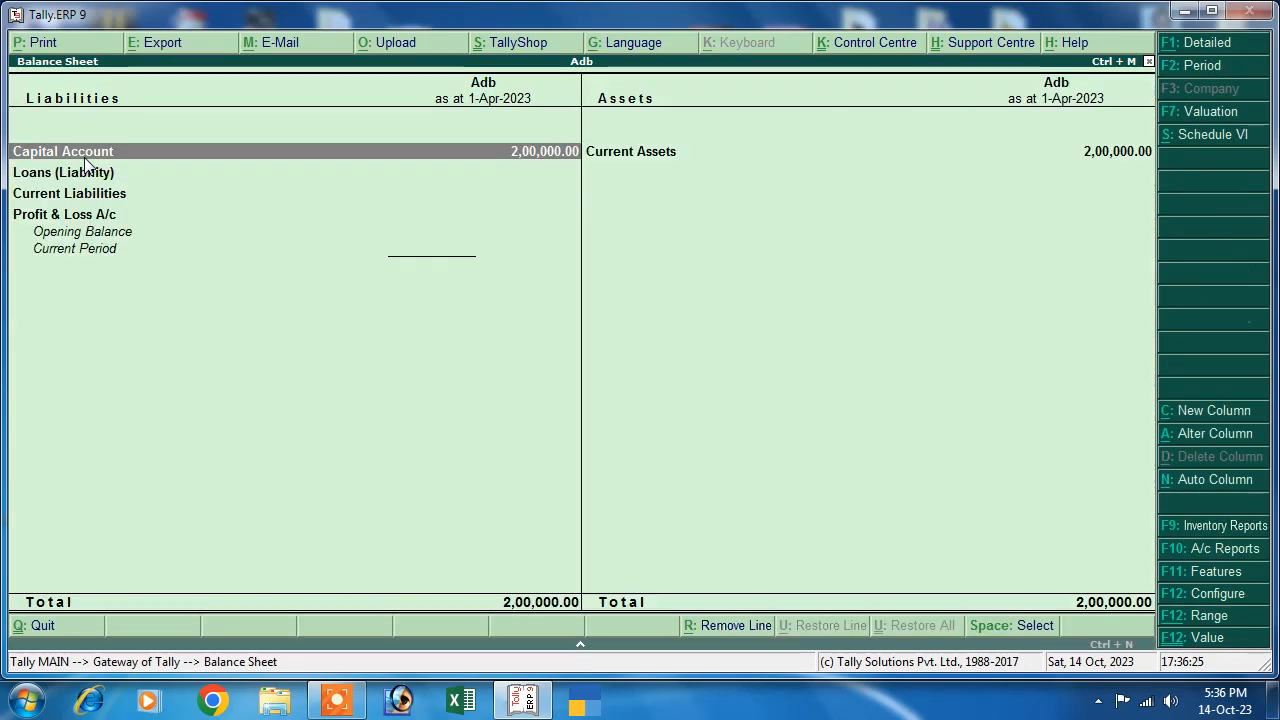
key(alt+F1)
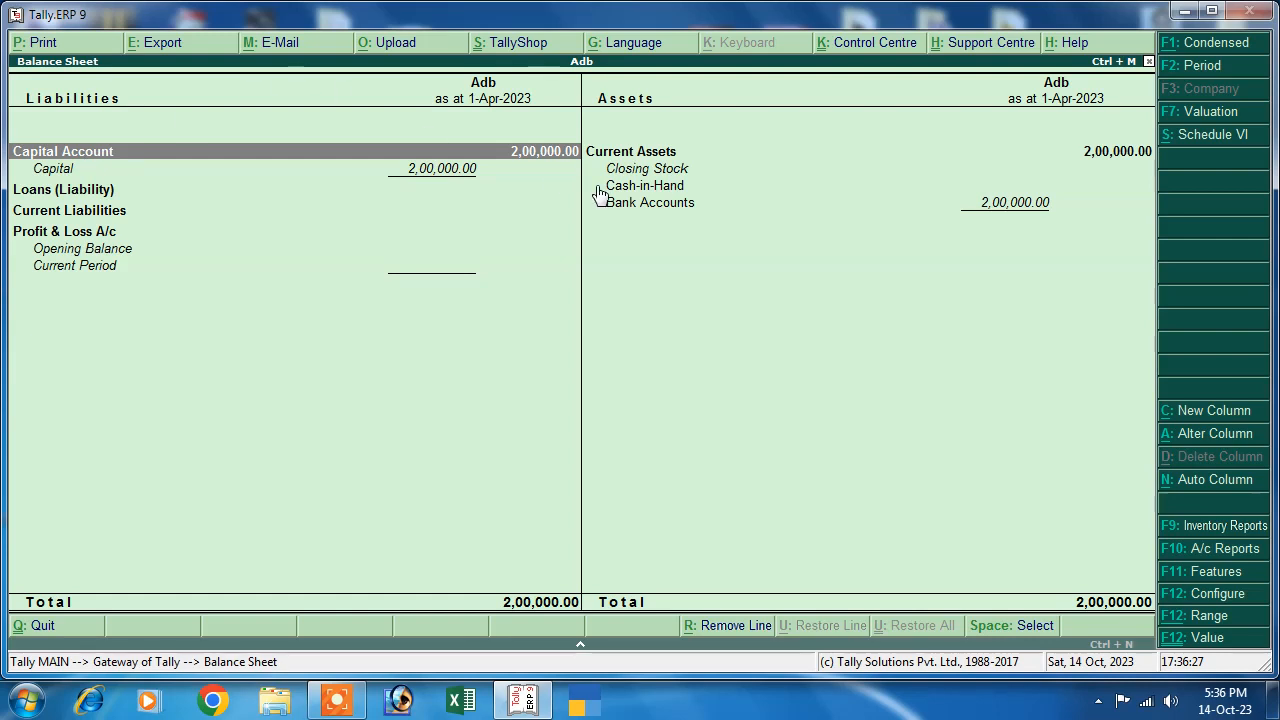
click(652, 188)
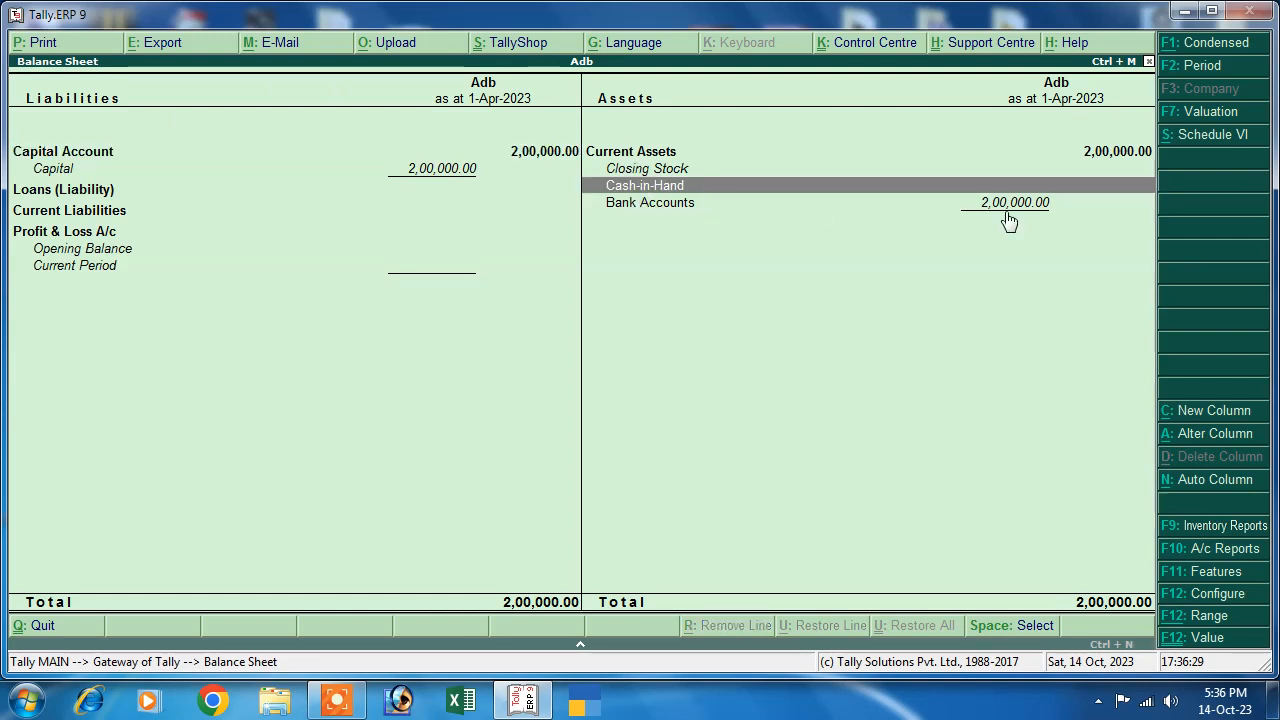
click(1002, 202)
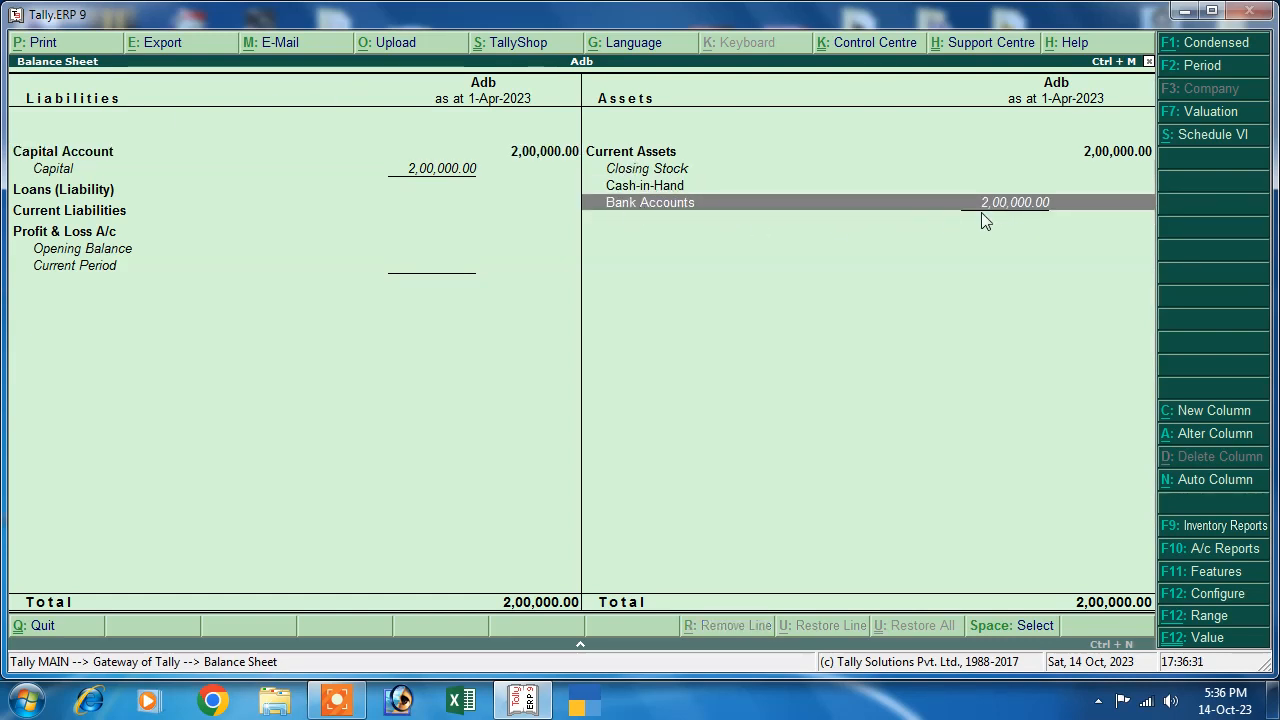
click(672, 190)
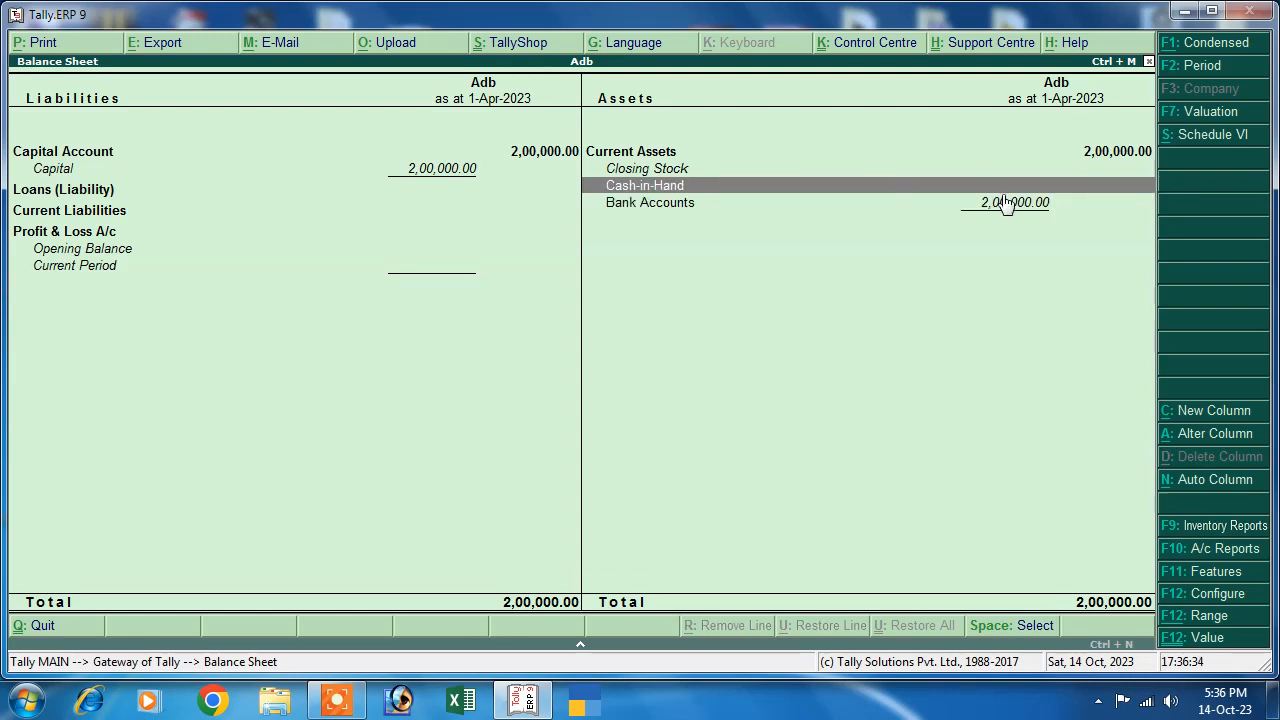
click(677, 205)
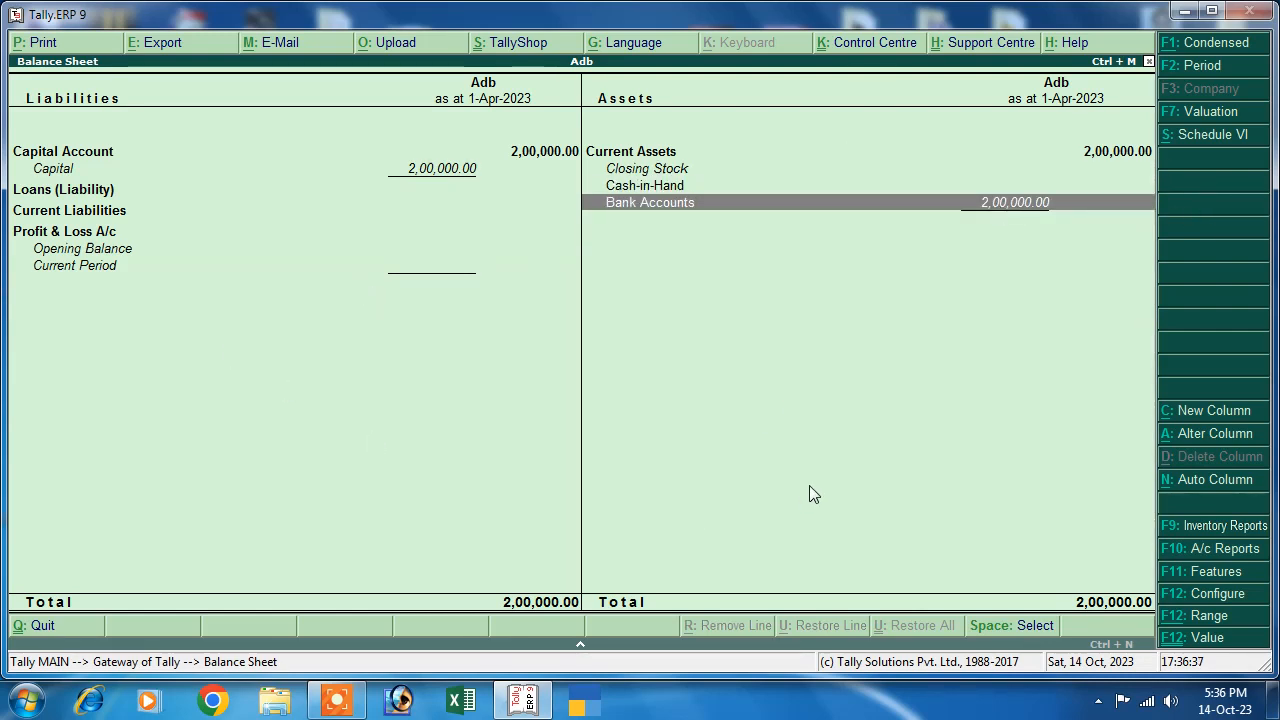
key(Escape)
key(Escape)
key(Escape)
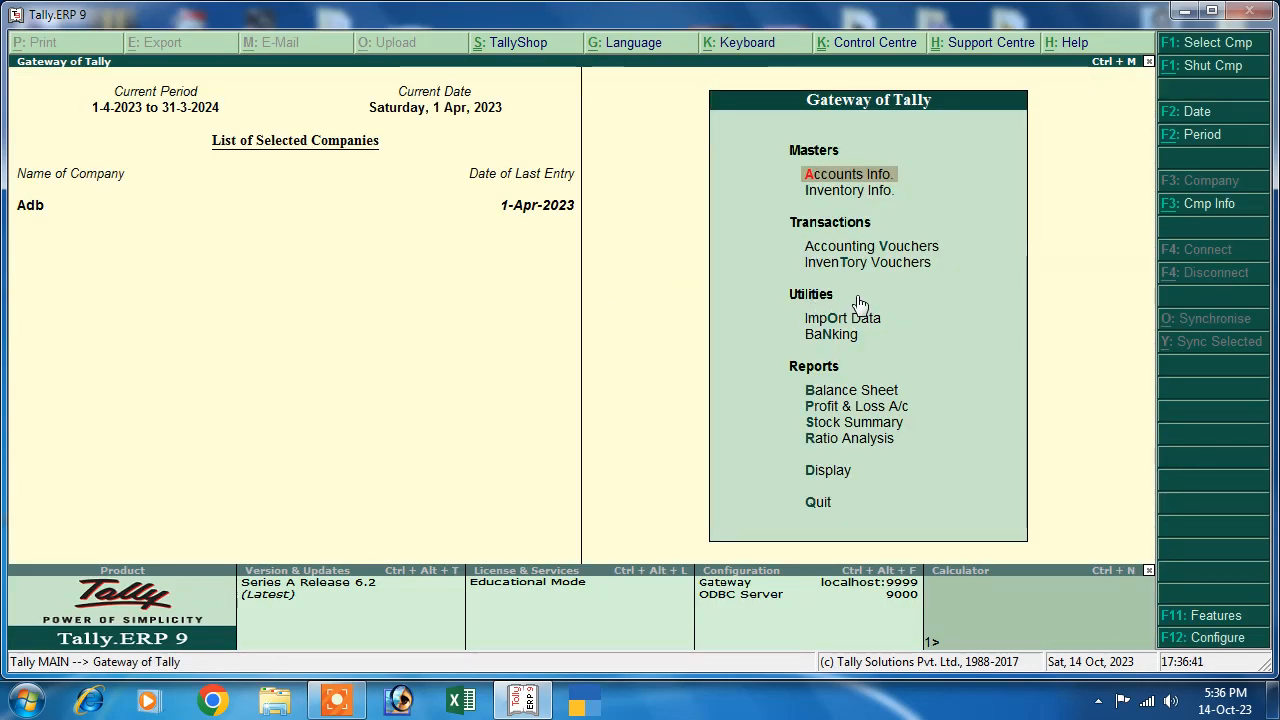
- Start a Payment voucher with Sbi Bank as the paying account
key(Down)
key(Down)
key(Down)
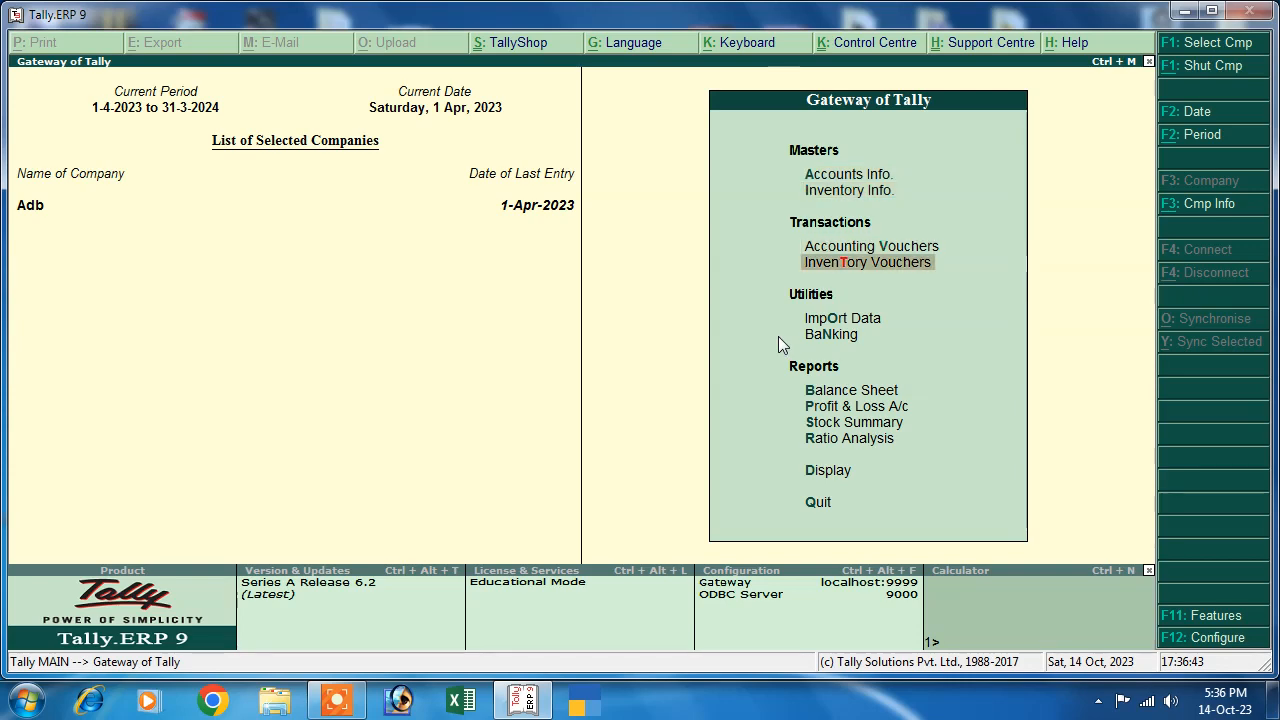
key(Up)
key(Return)
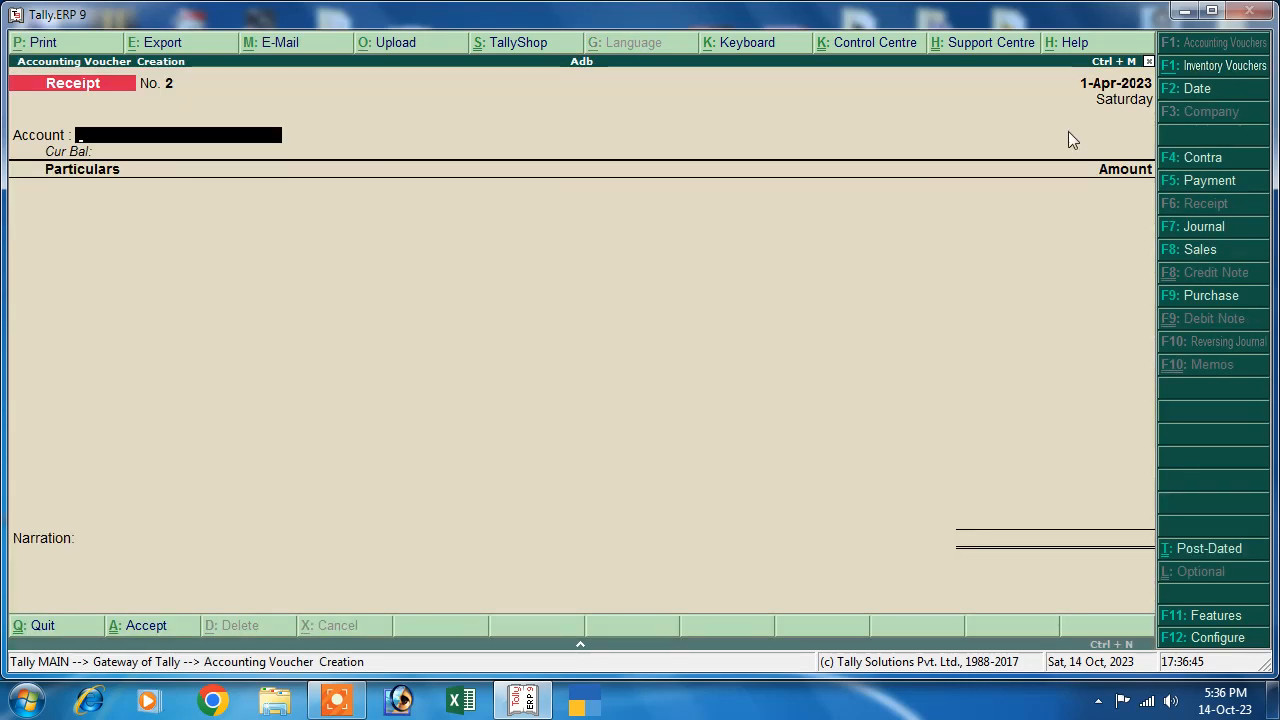
click(1198, 182)
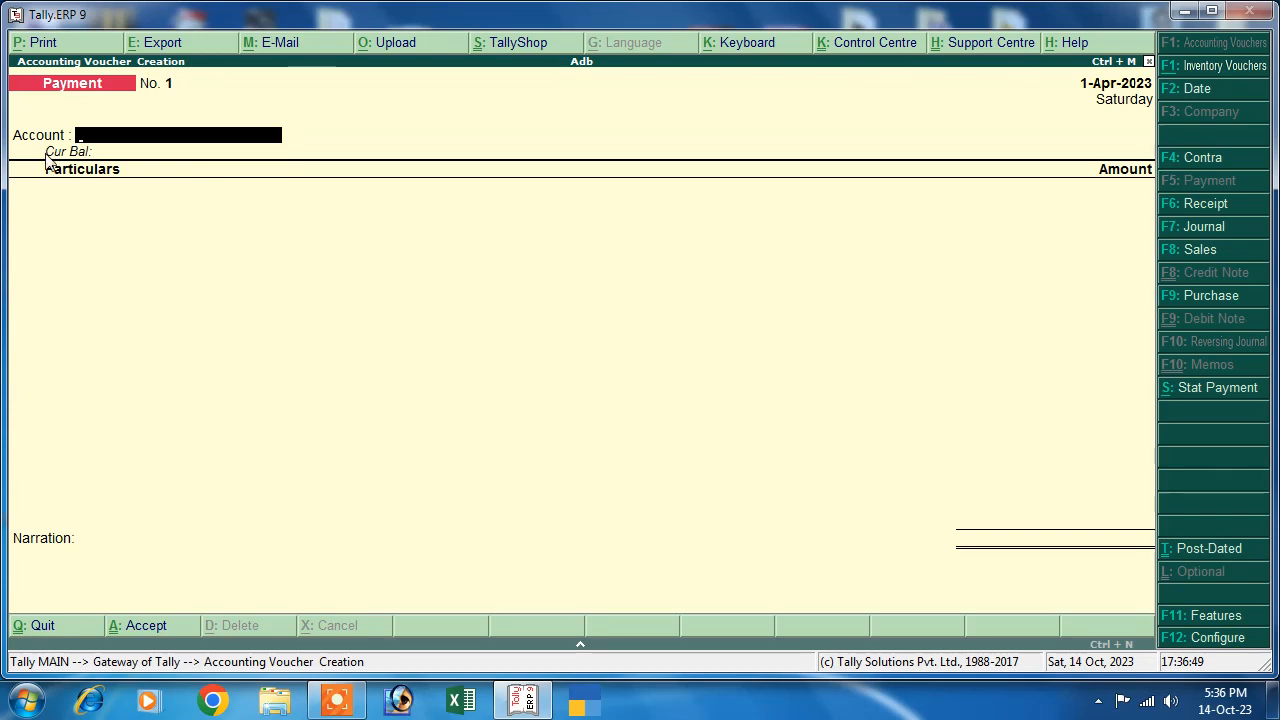
key(Down)
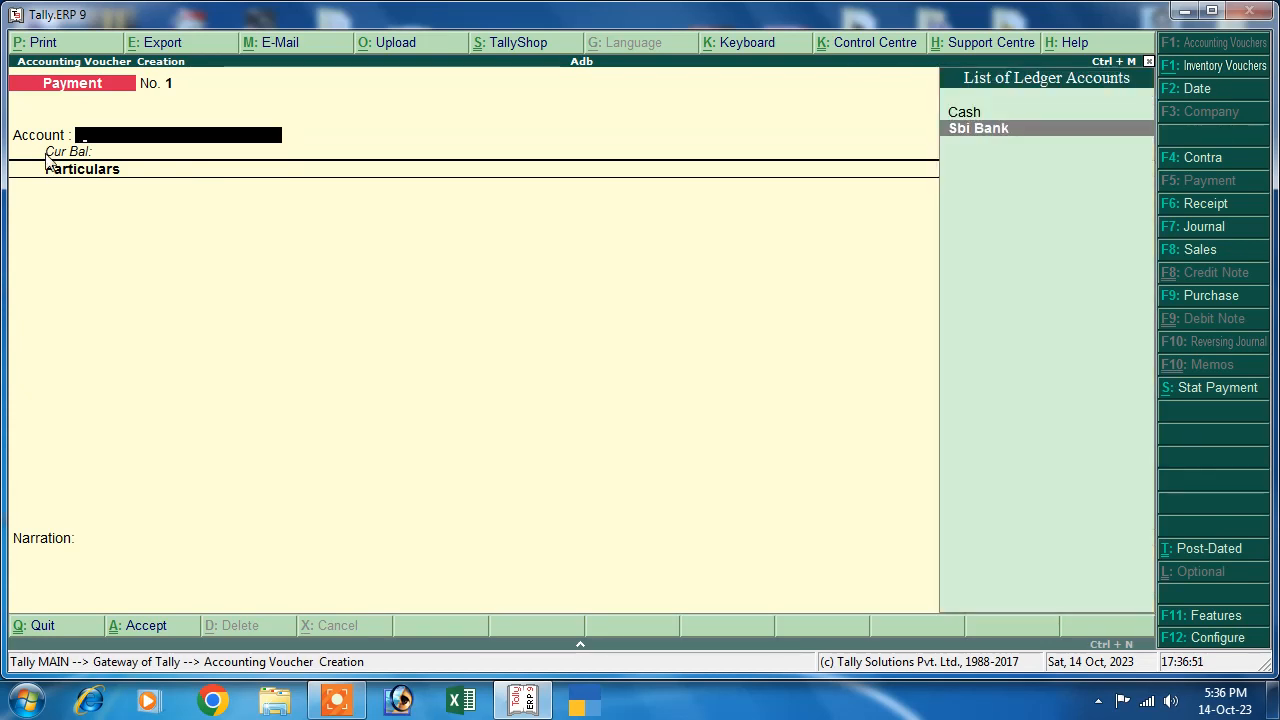
key(Return)
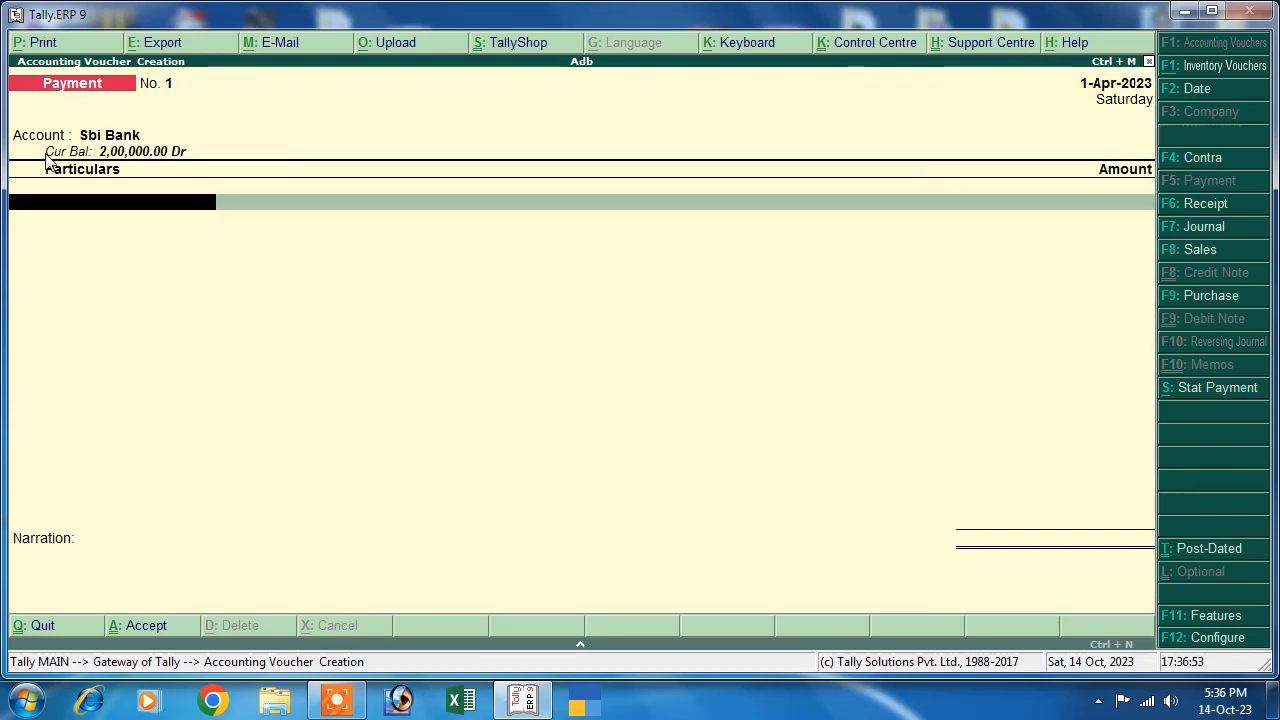
- Create a TDS-applicable Rent ledger under Indirect Expenses with a new nature of payment 'Tds on Rent'
key(alt+c)
text(En)
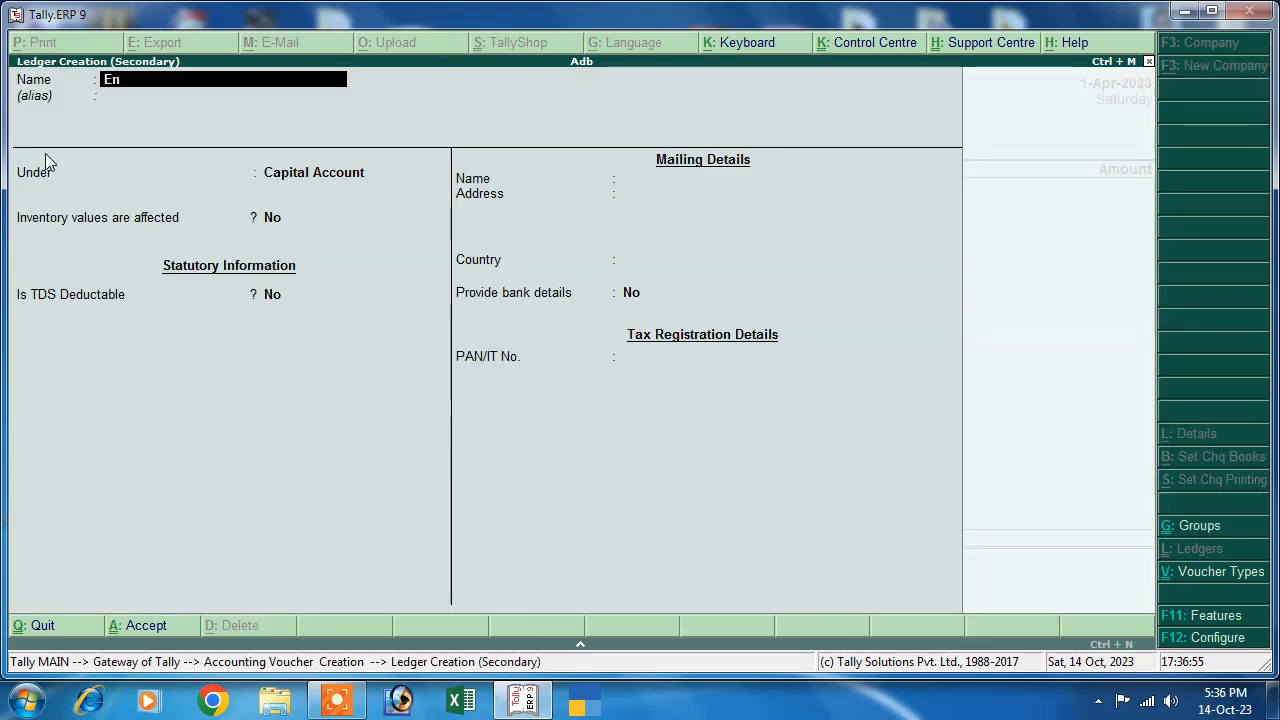
key(BackSpace)
text(Rent)
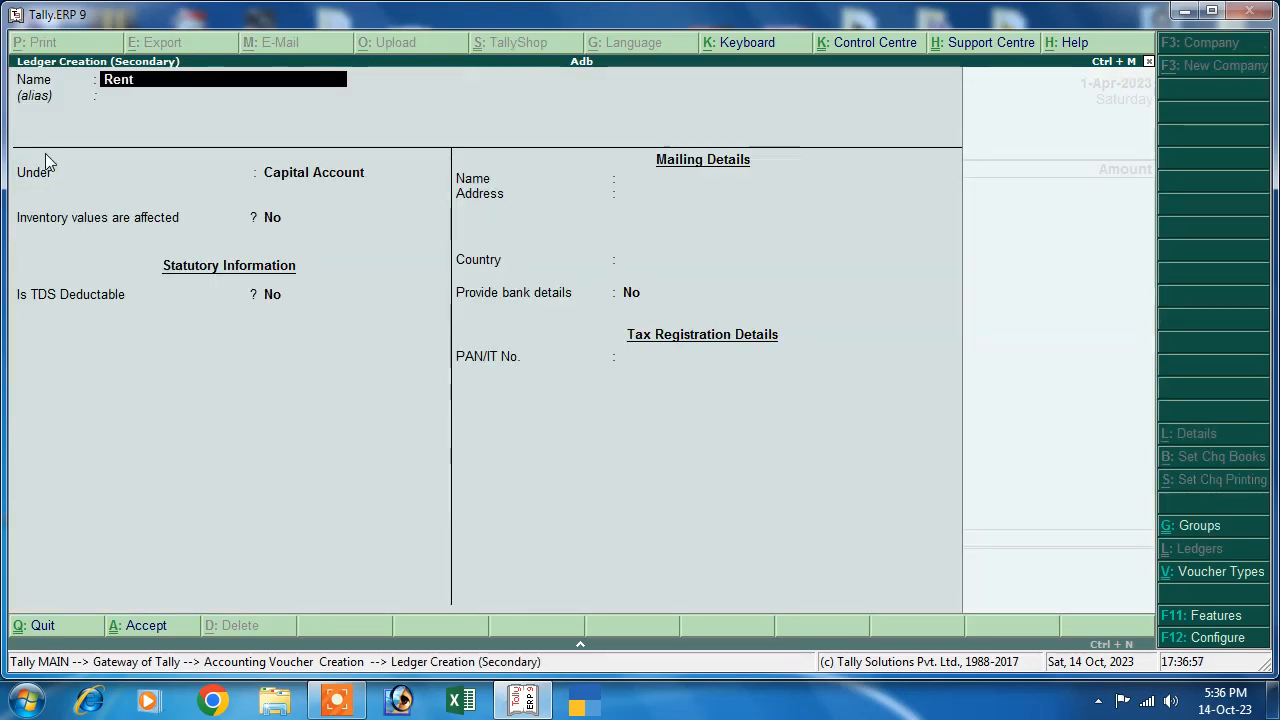
key(Return)
key(Return)
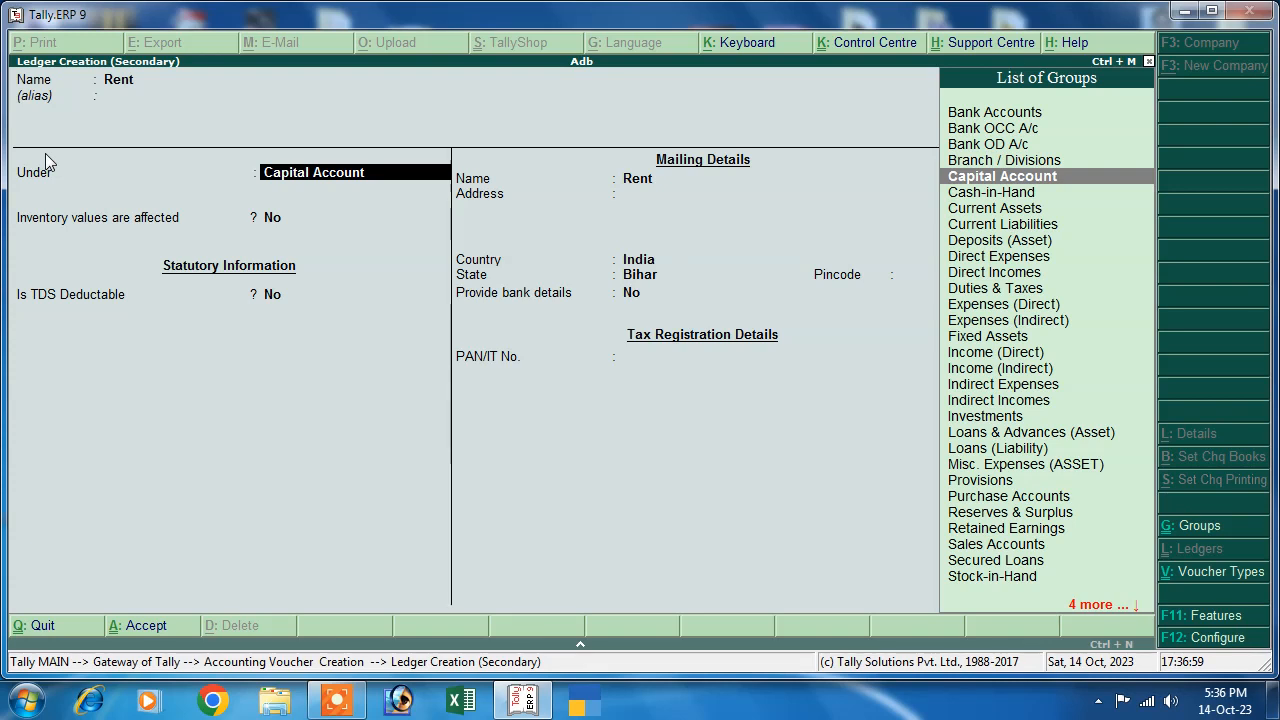
text(i)
key(Down)
key(Down)
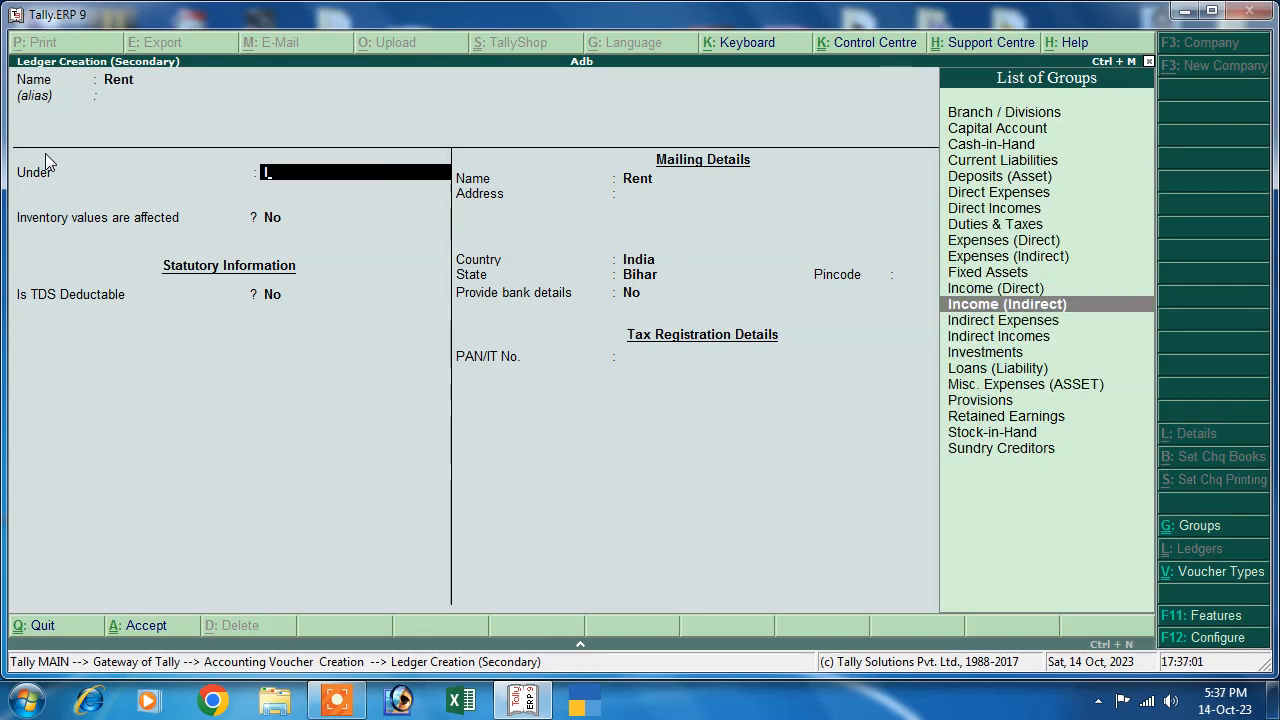
key(Return)
key(Return)
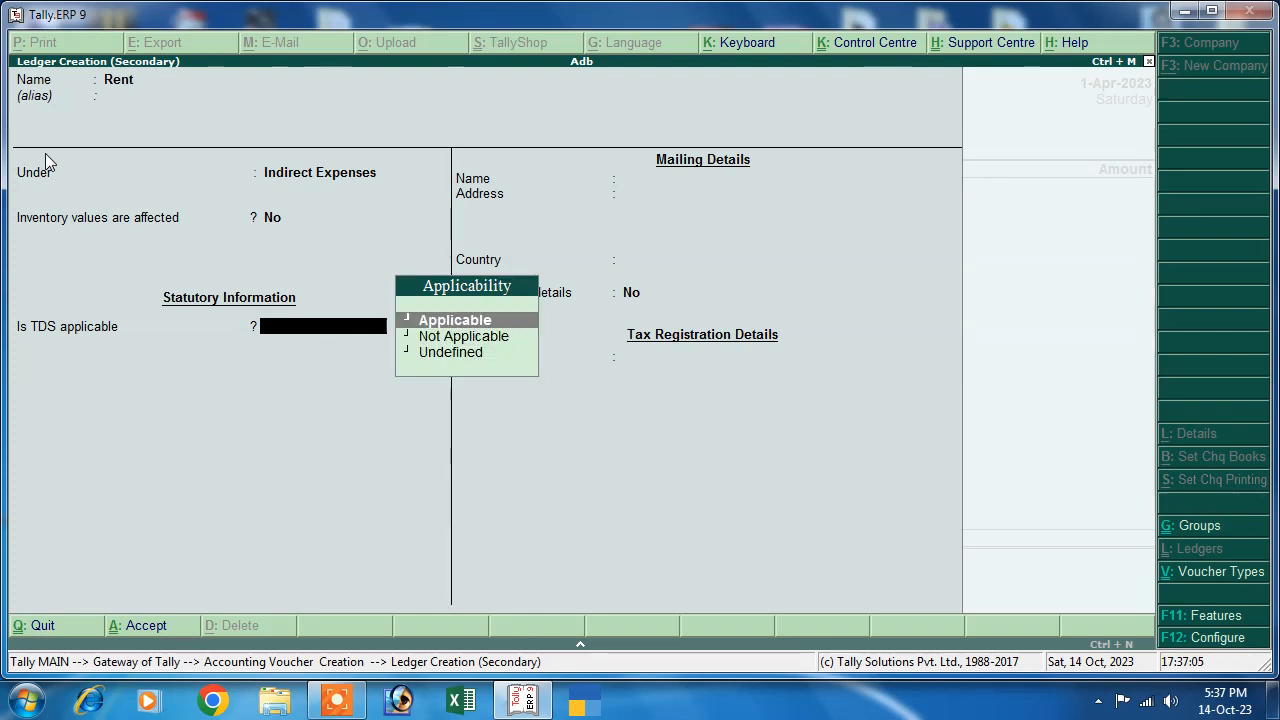
key(Return)
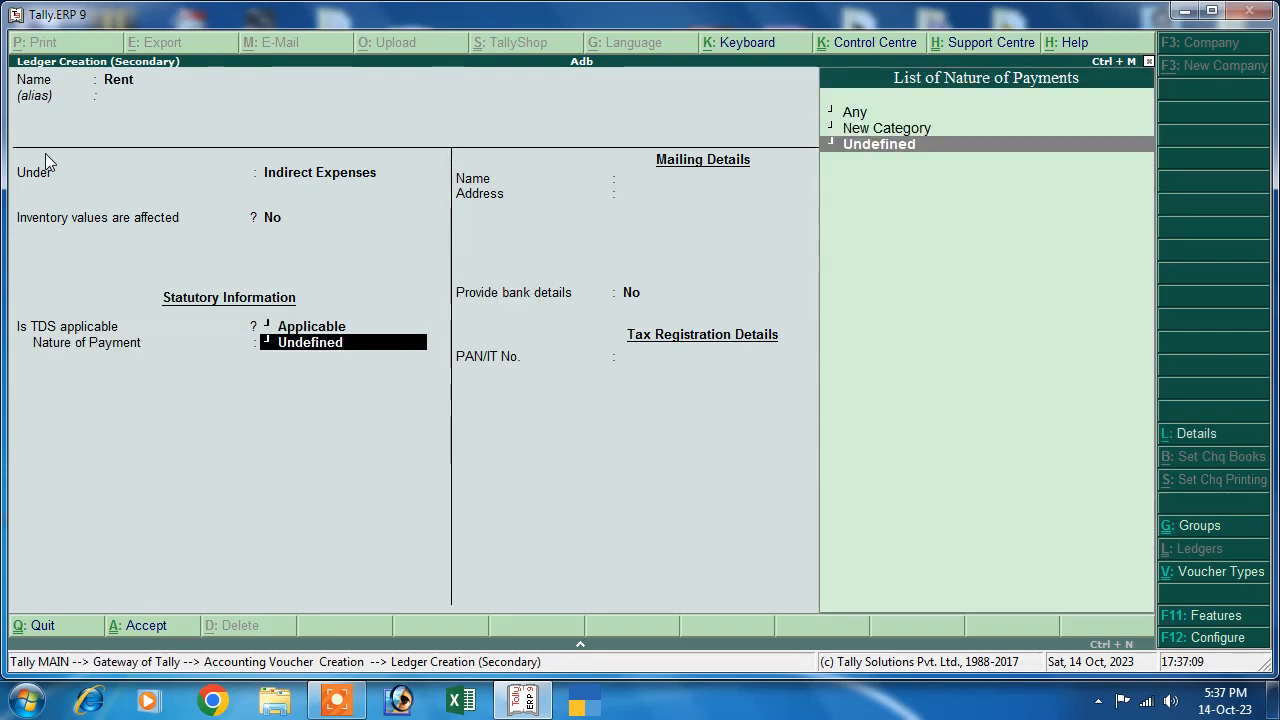
key(Up)
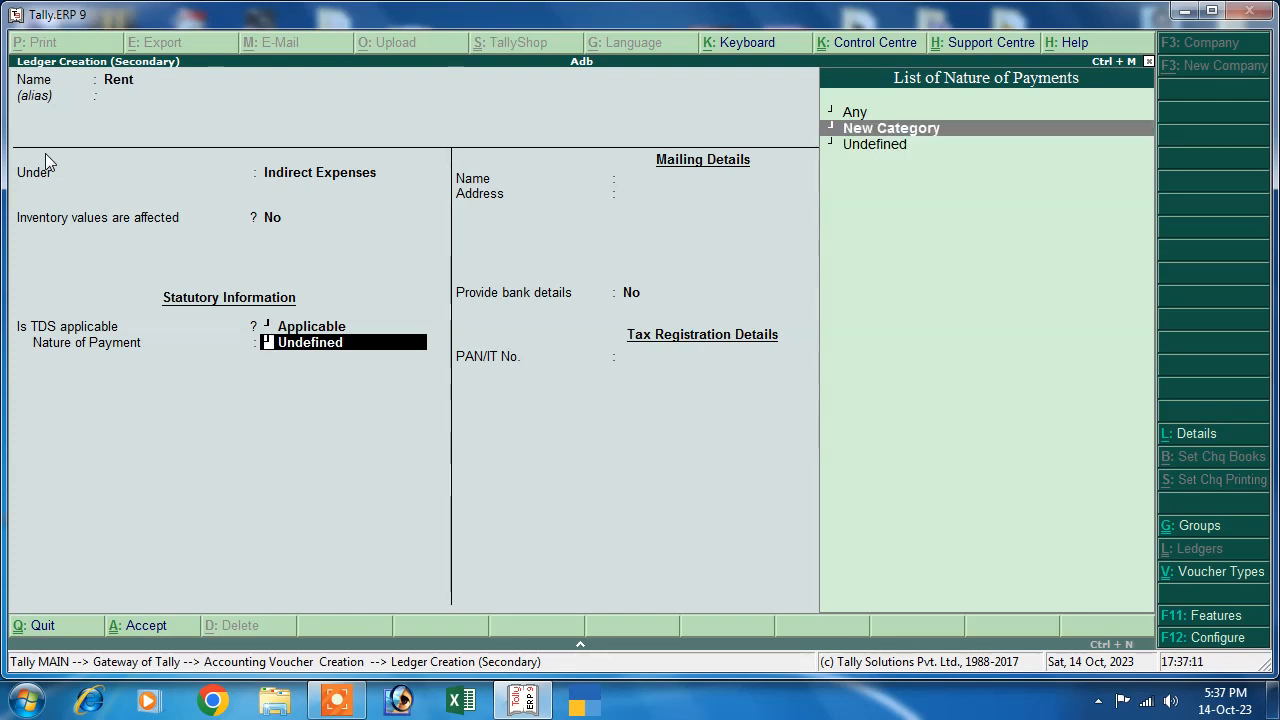
key(Return)
text(T)
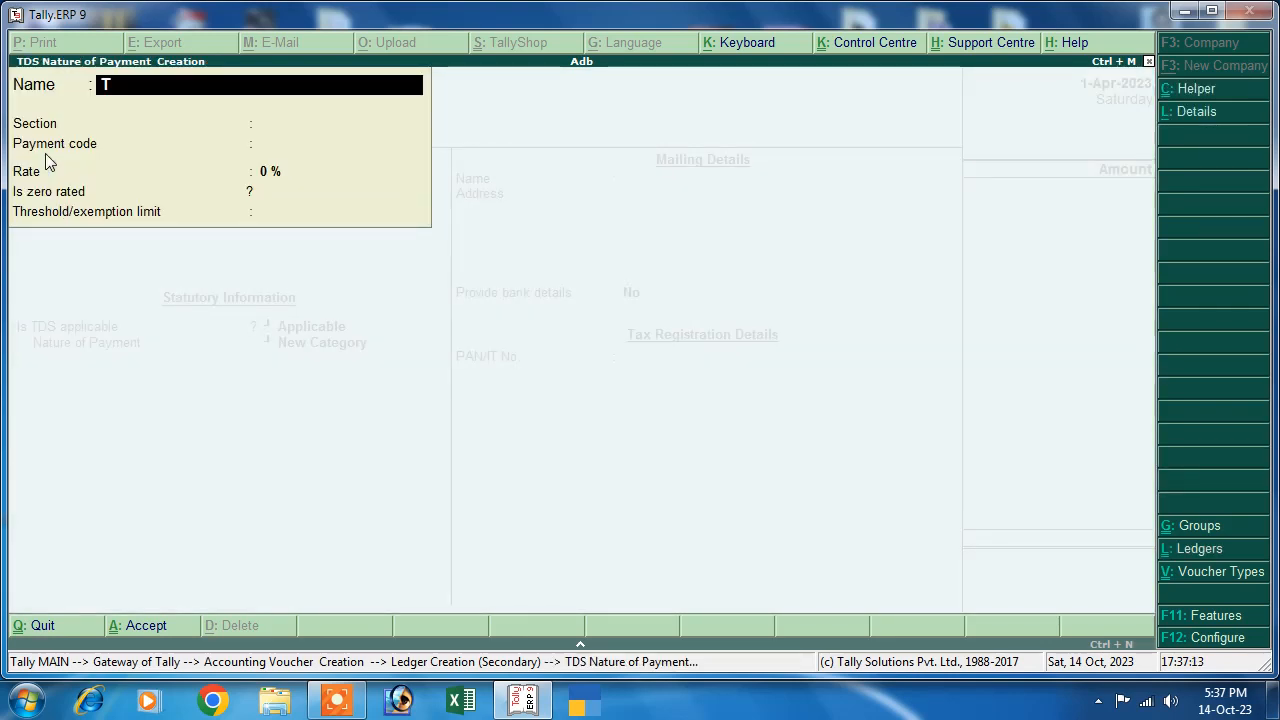
text(ds on)
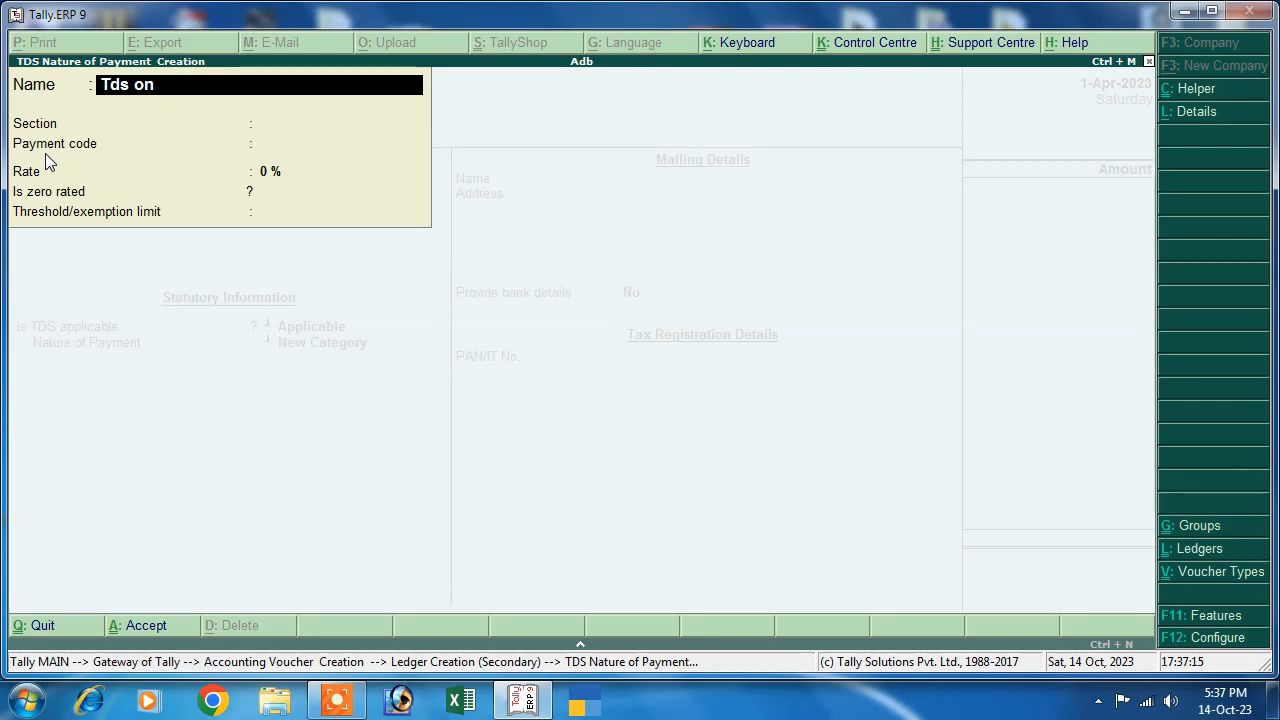
text( Rent)
- Enter section 194I for the Tds on Rent payment nature and launch Google Chrome
key(Return)
text(194I)
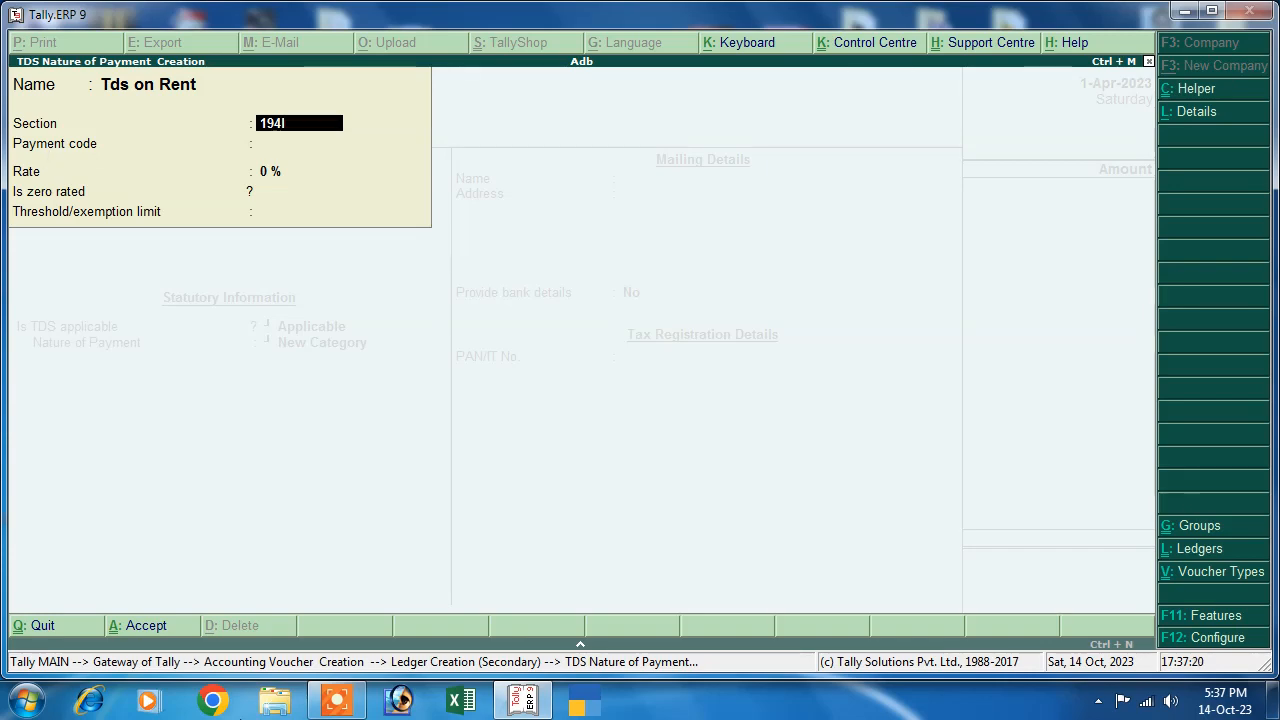
click(212, 700)
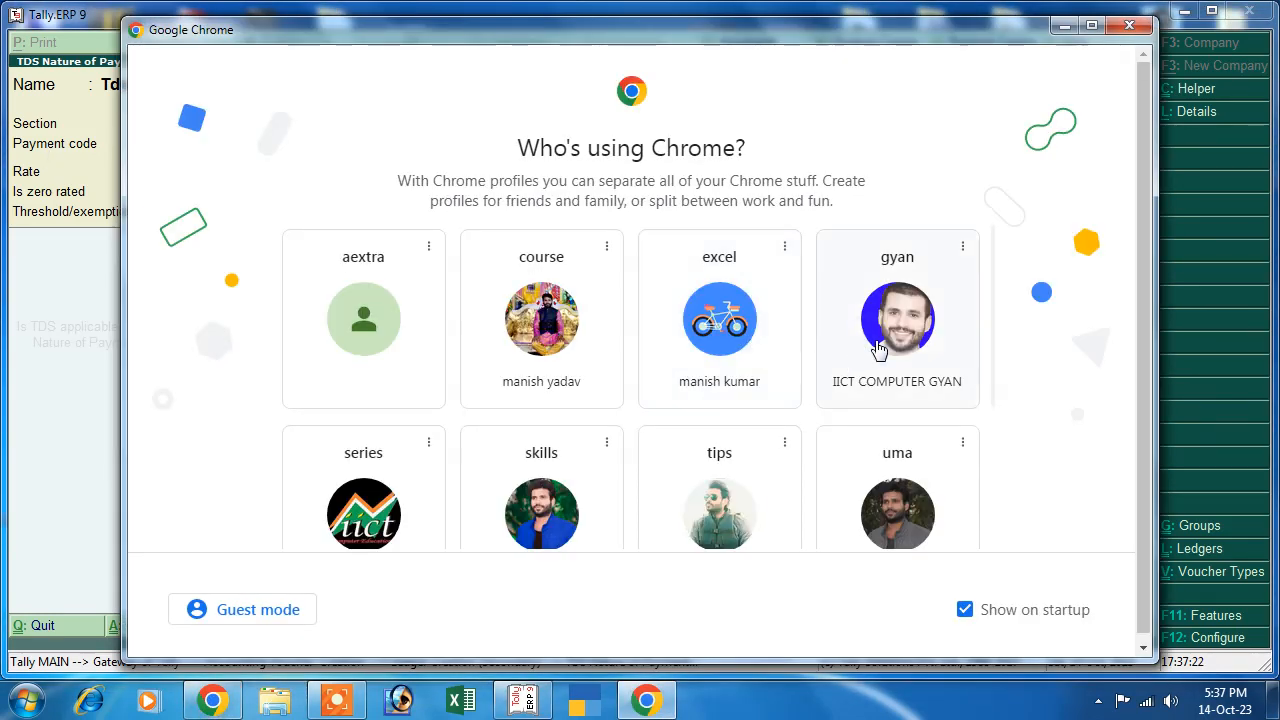
- Search Google for 'tds on rent section rate' to find the 194I rates of 2% and 10%
click(877, 349)
click(463, 437)
text(tds on rent section)
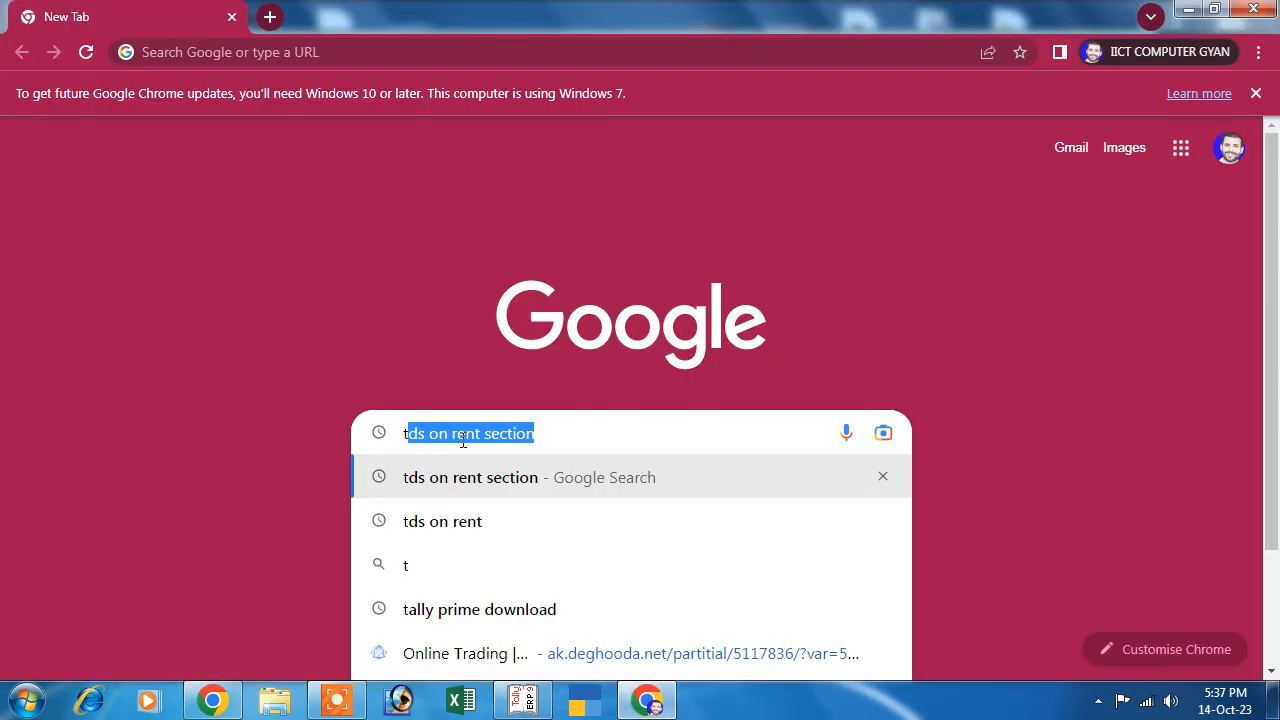
click(470, 487)
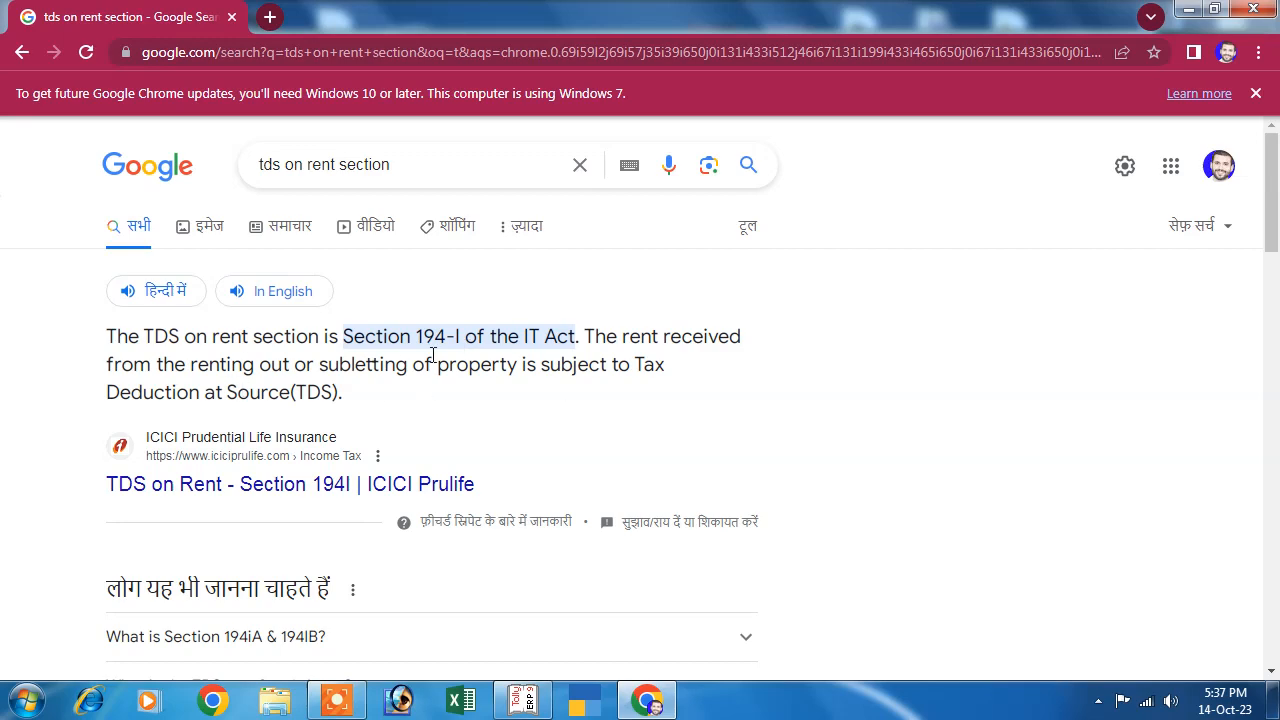
click(432, 164)
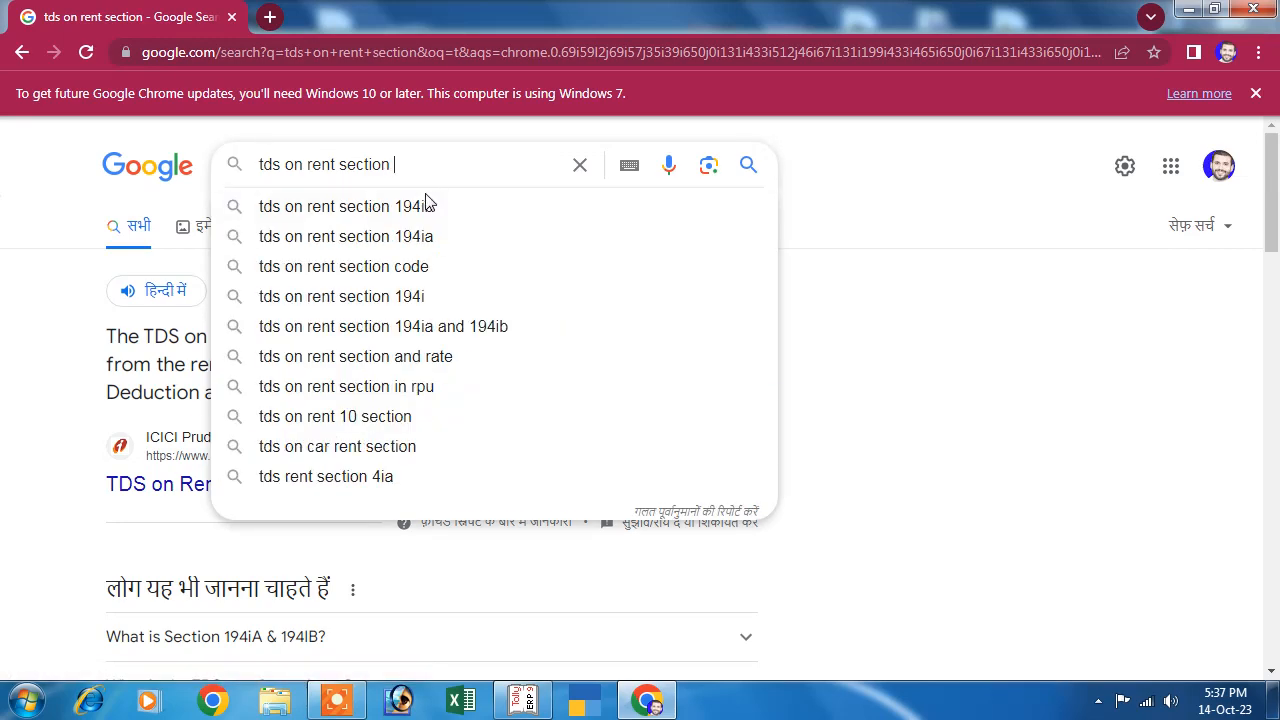
text(rate)
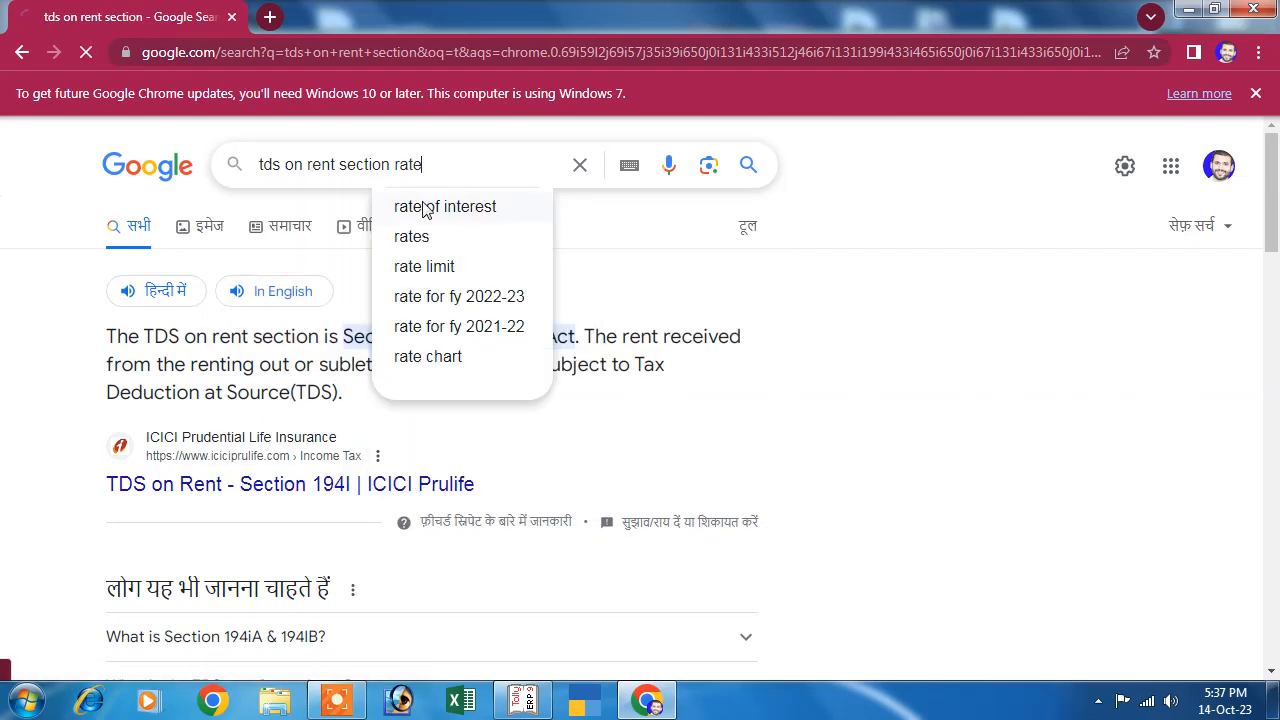
key(Return)
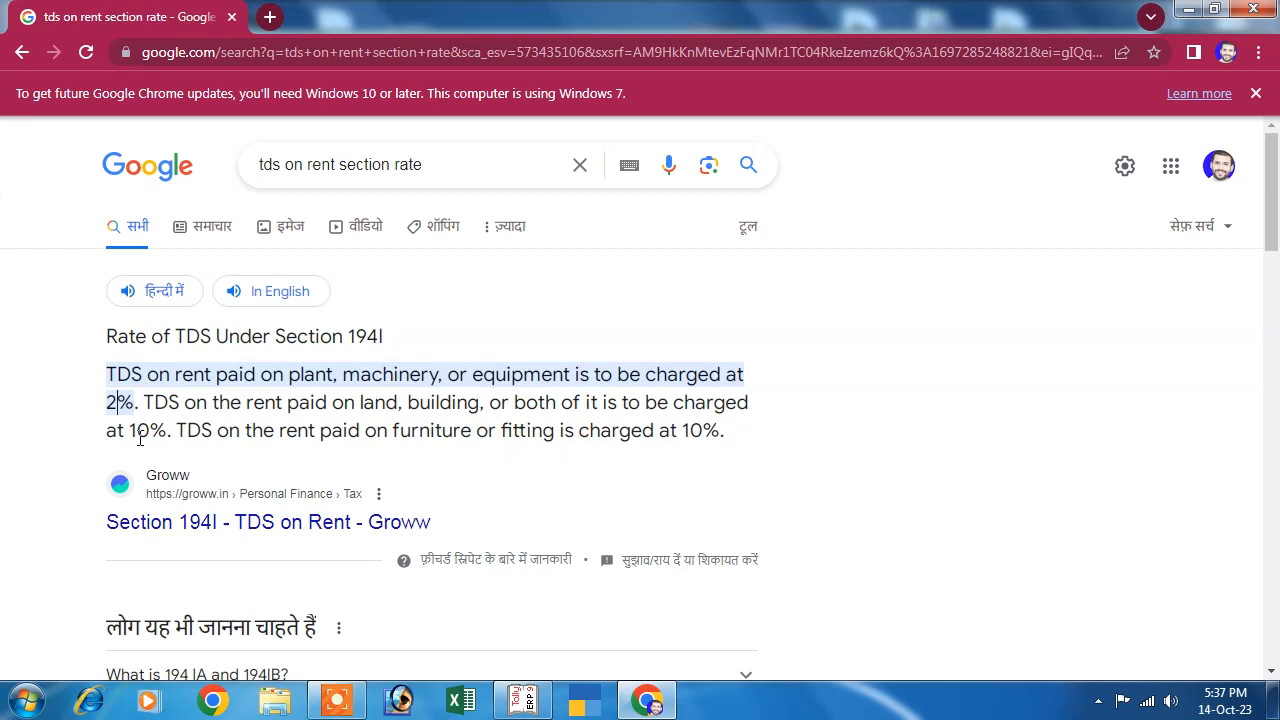
drag(140, 441, 190, 440)
click(103, 408)
- Minimize Chrome and bring Tally.ERP 9 back to the front
double_click(1150, 16)
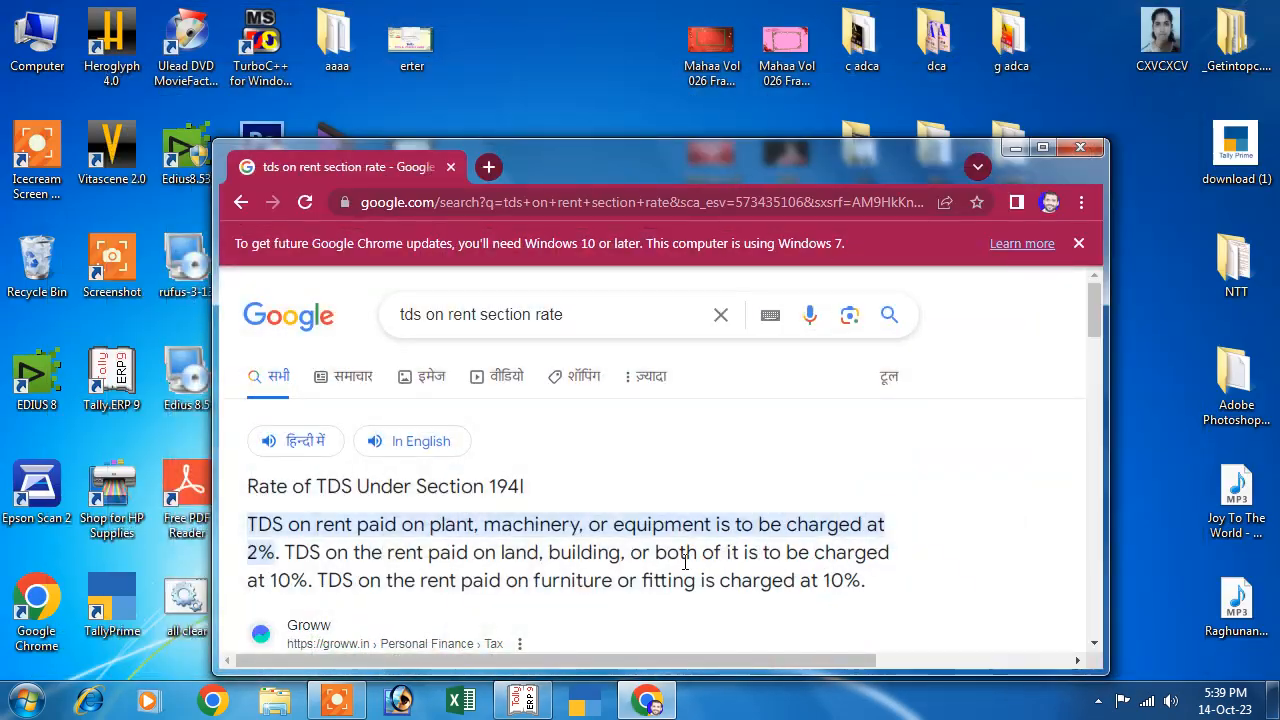
click(1016, 150)
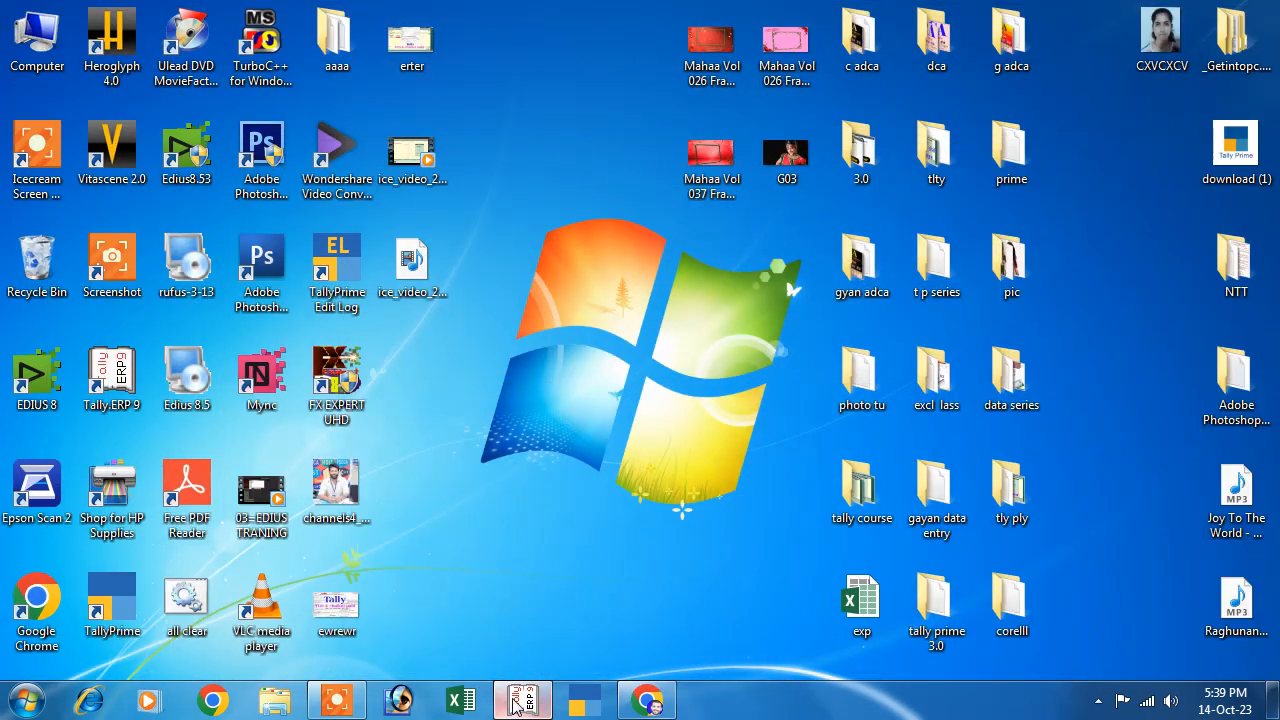
click(522, 700)
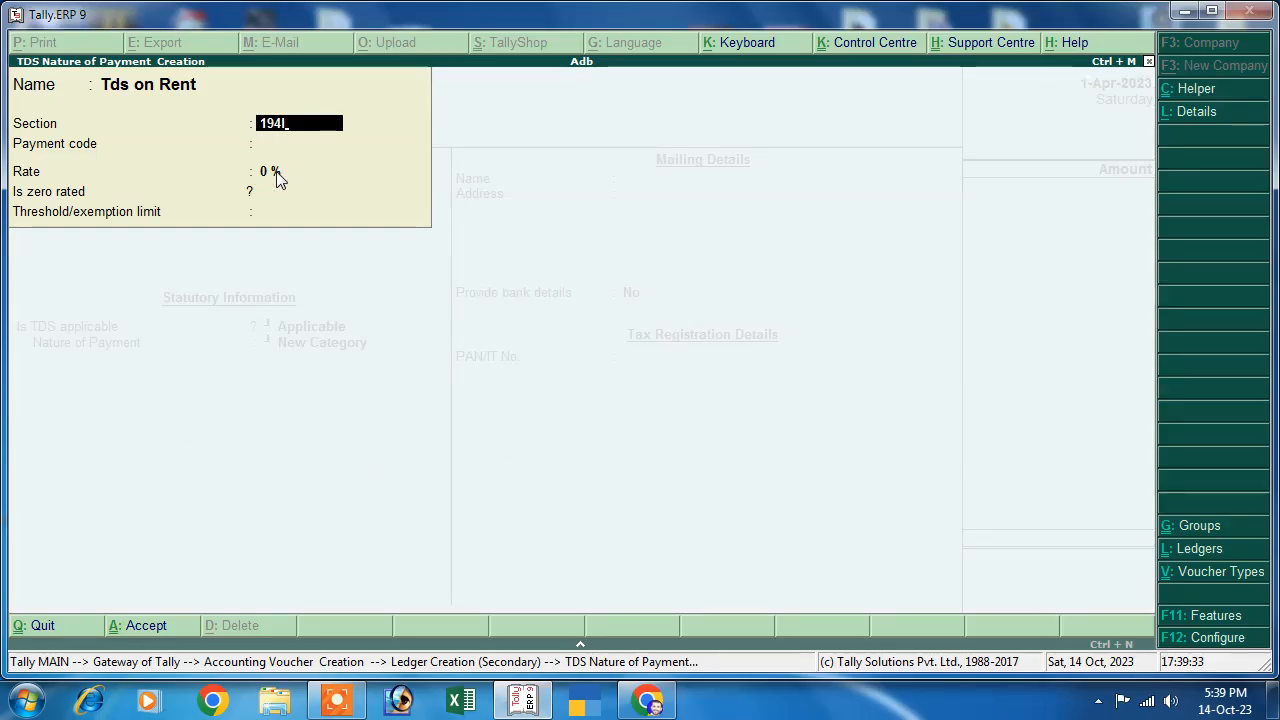
- Give Tds on Rent payment code 94I and a 2% rate, then save it and the Rent ledger
key(Return)
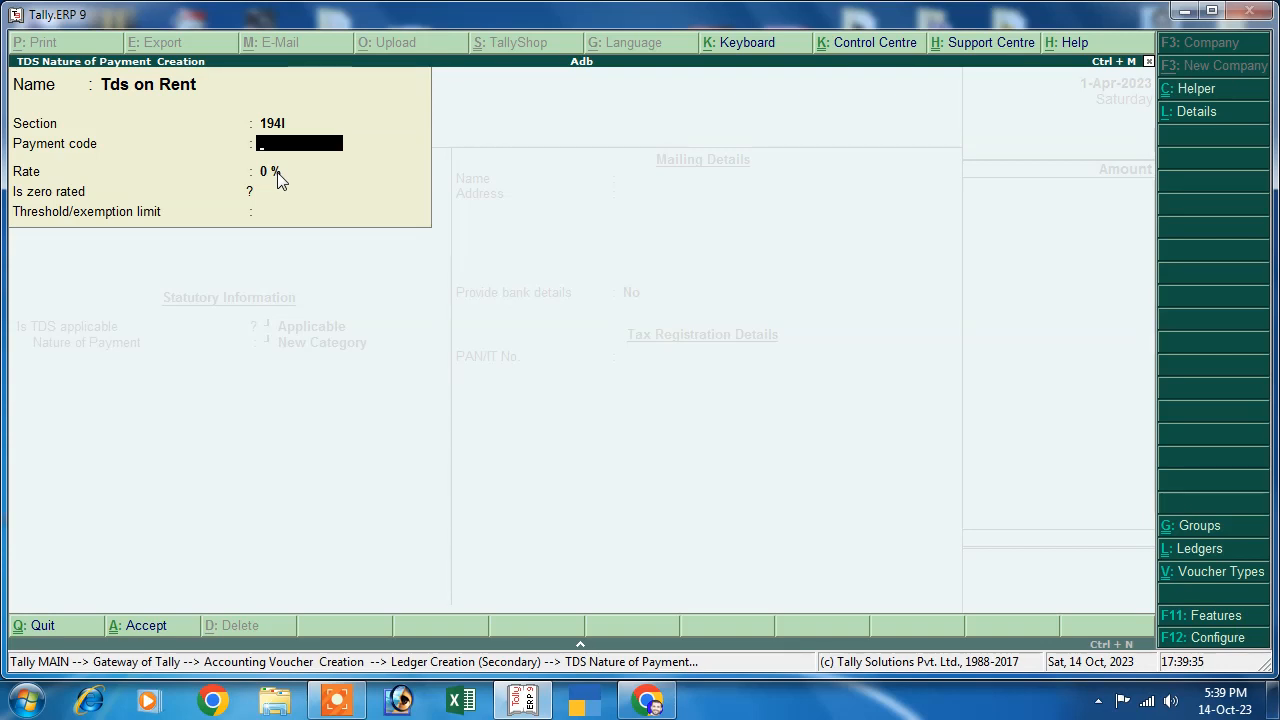
text(94I)
key(Return)
text(2)
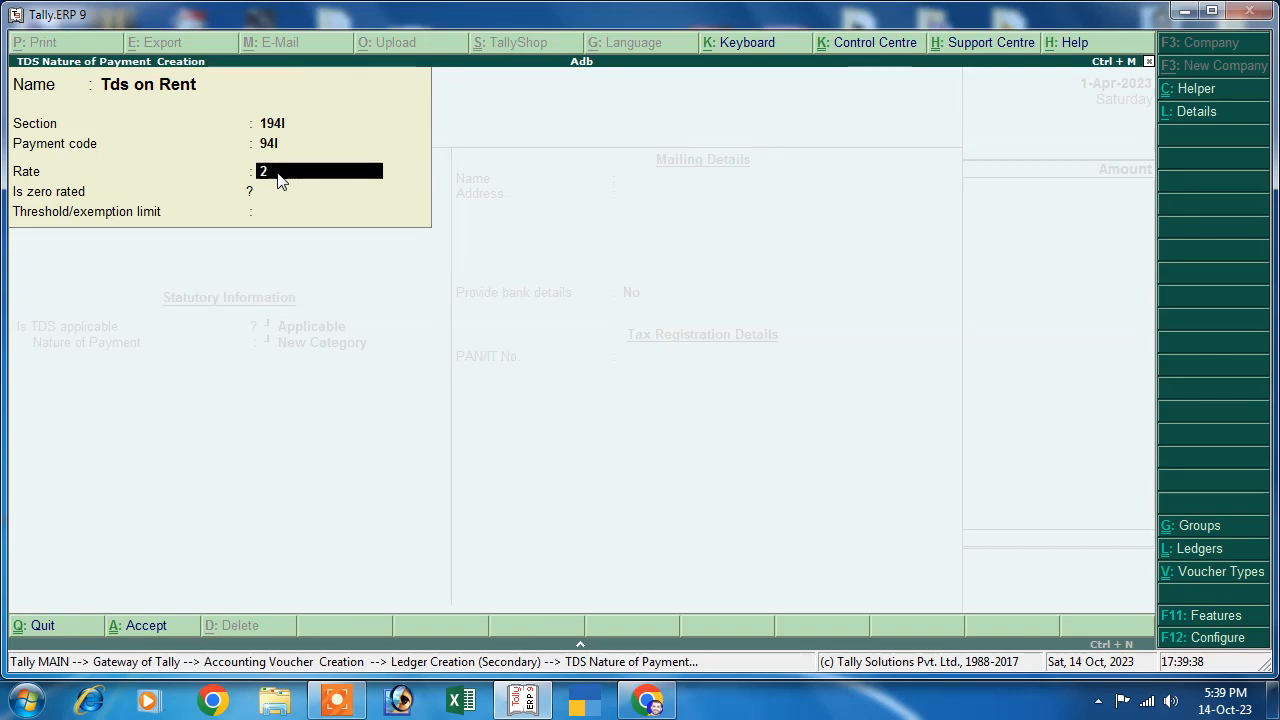
key(Return)
key(Return)
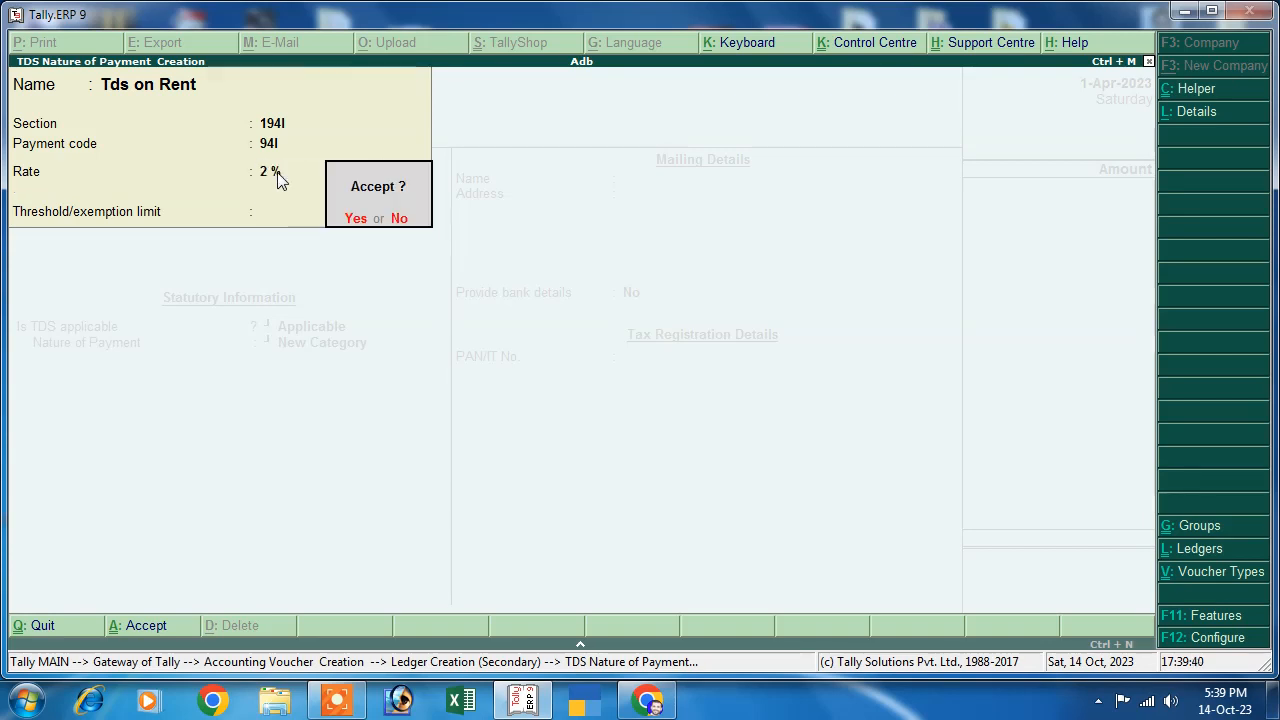
key(Return)
key(Return)
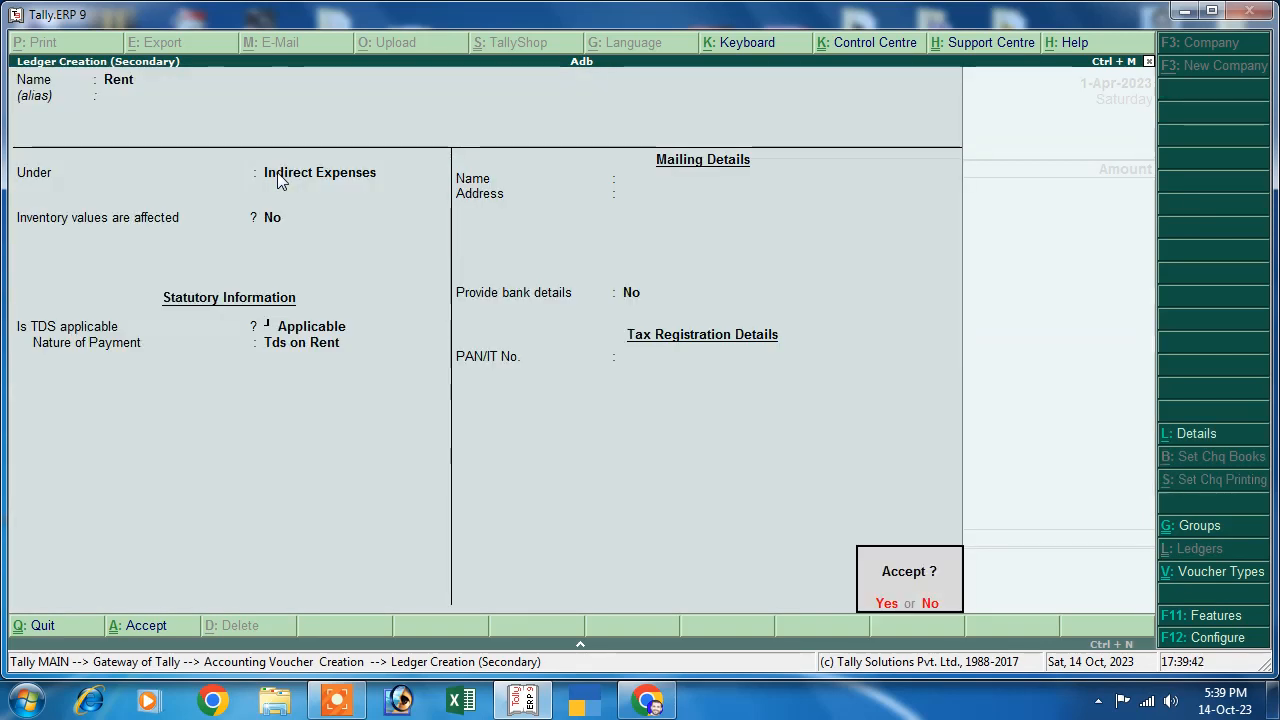
key(Return)
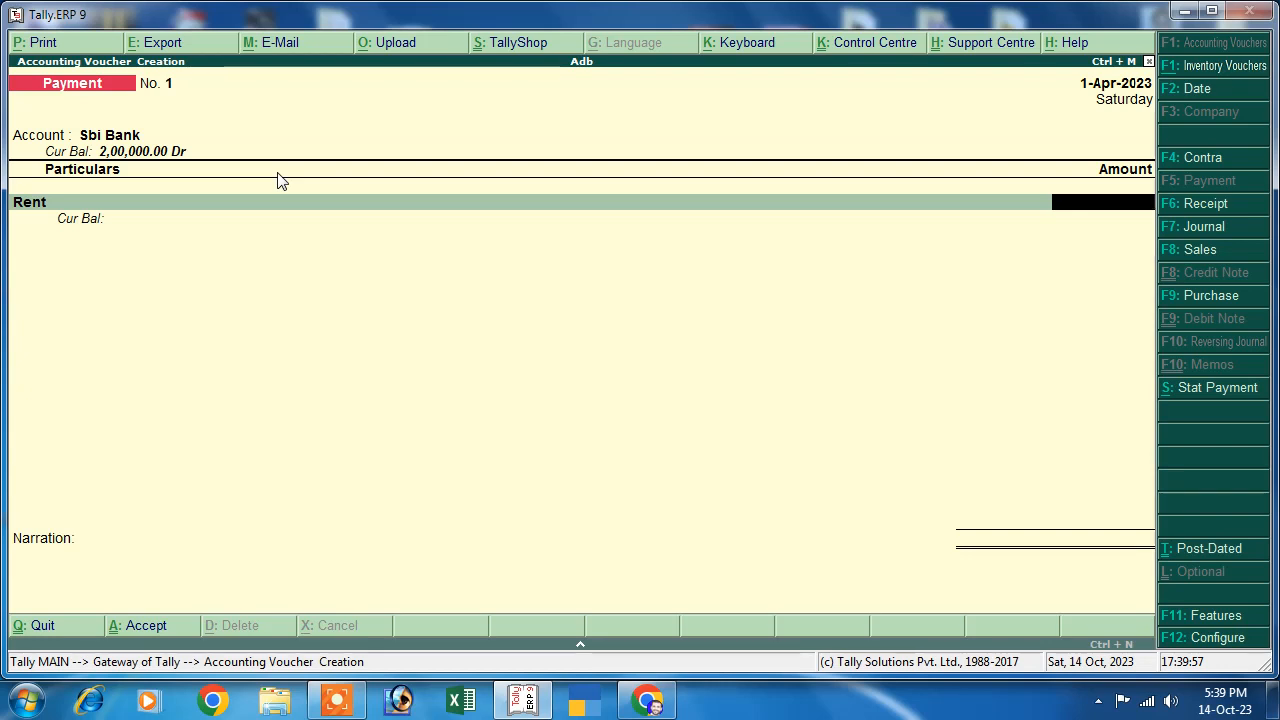
- Enter 50,000 for Rent and create a Tds ledger under Duties & Taxes, type TDS, nature Tds on Rent
text(50000)
key(Return)
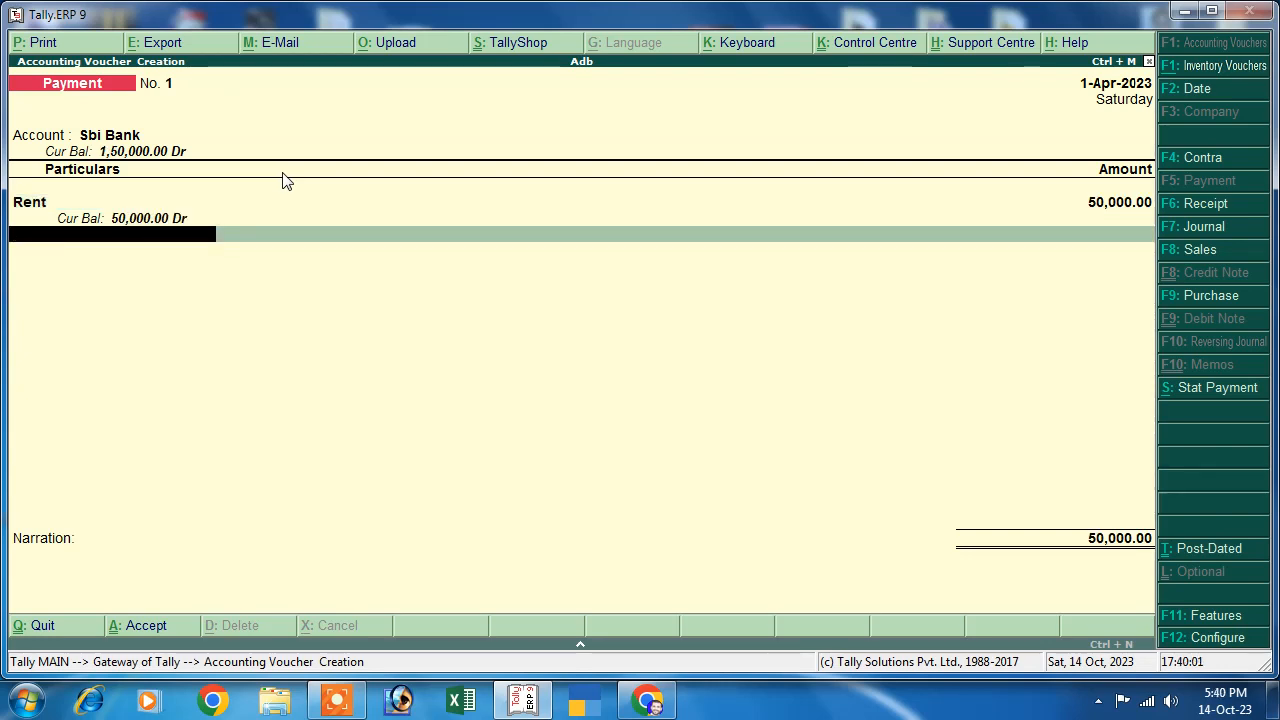
key(alt+c)
text(T)
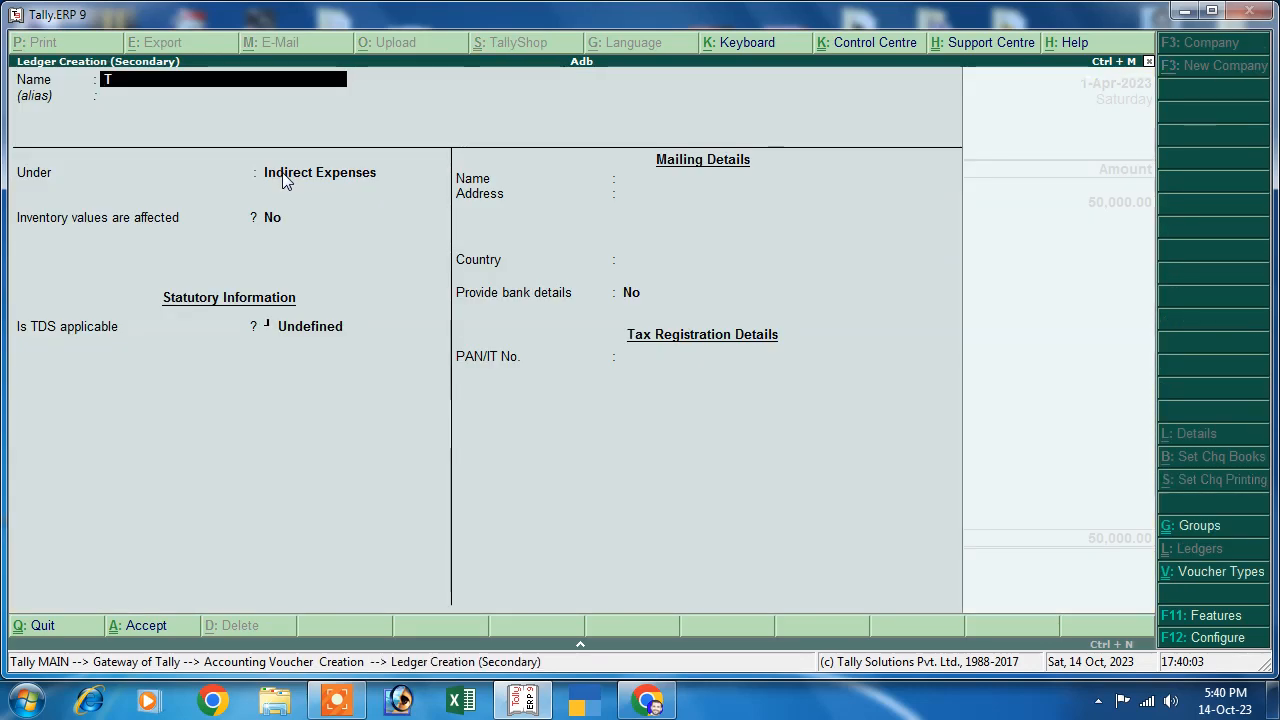
text(ds)
key(Return)
key(Return)
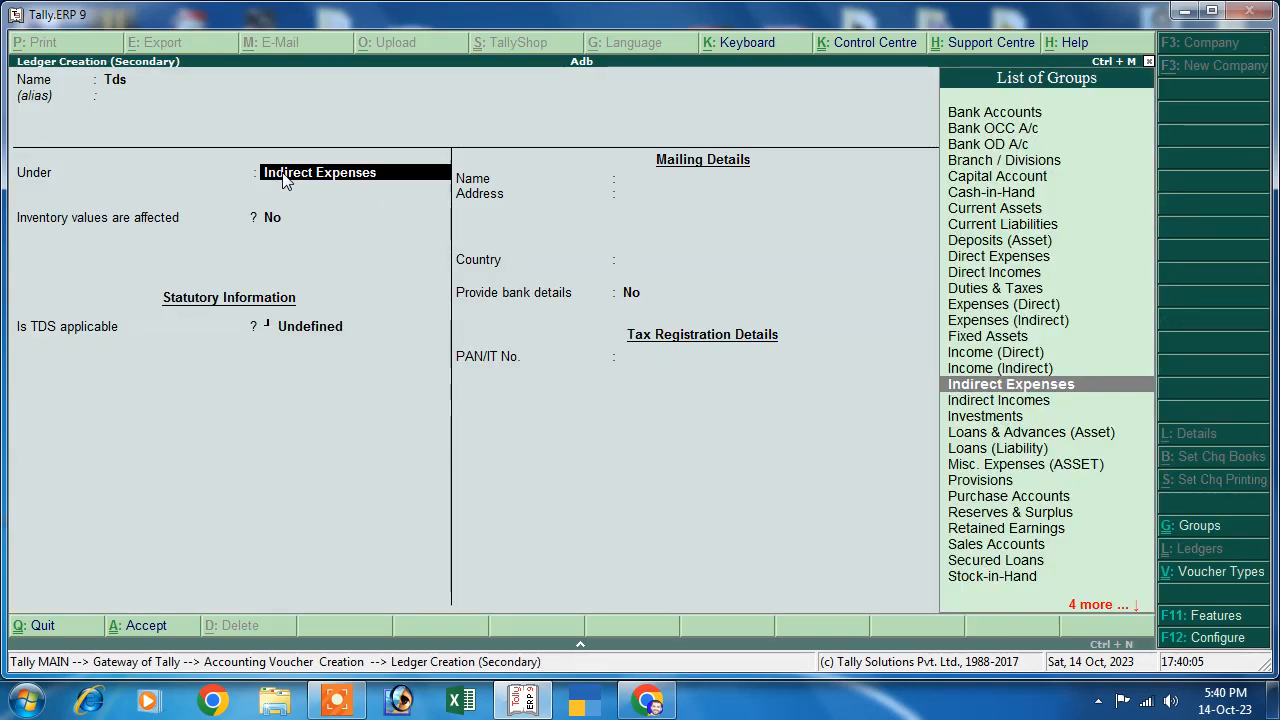
text(D)
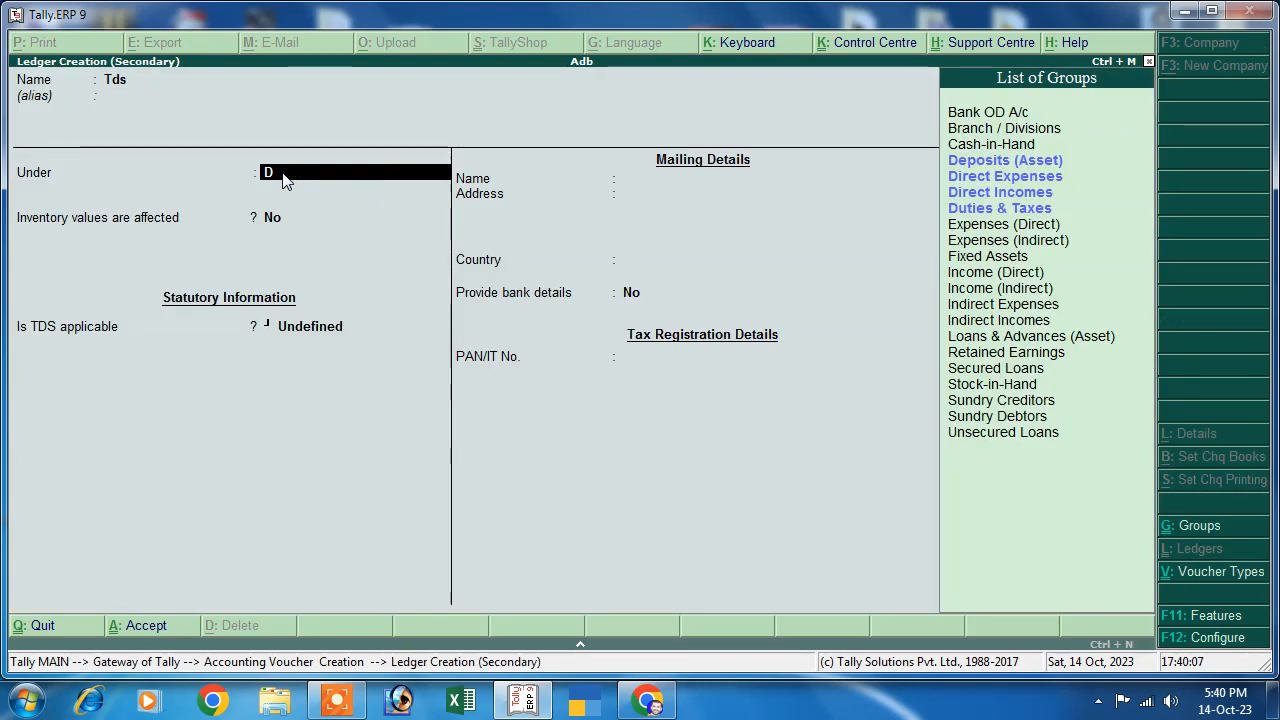
key(Down)
key(Down)
key(Down)
key(Down)
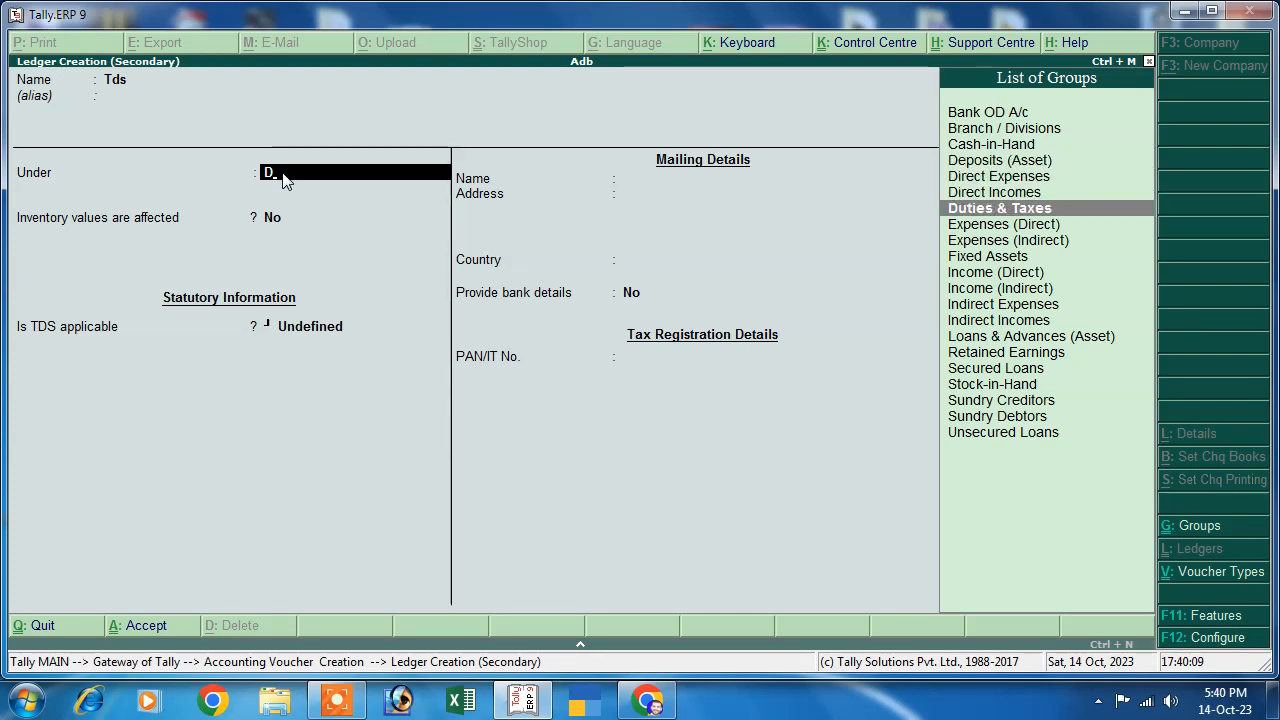
key(Return)
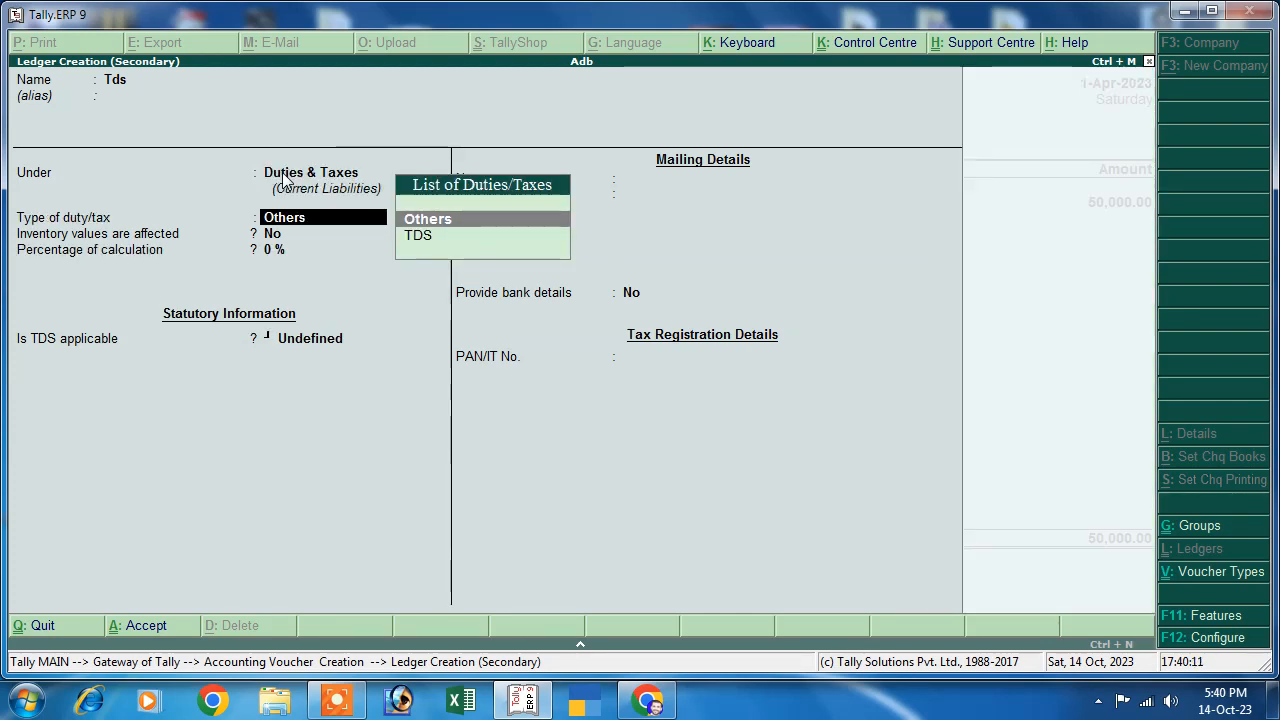
key(Down)
key(Return)
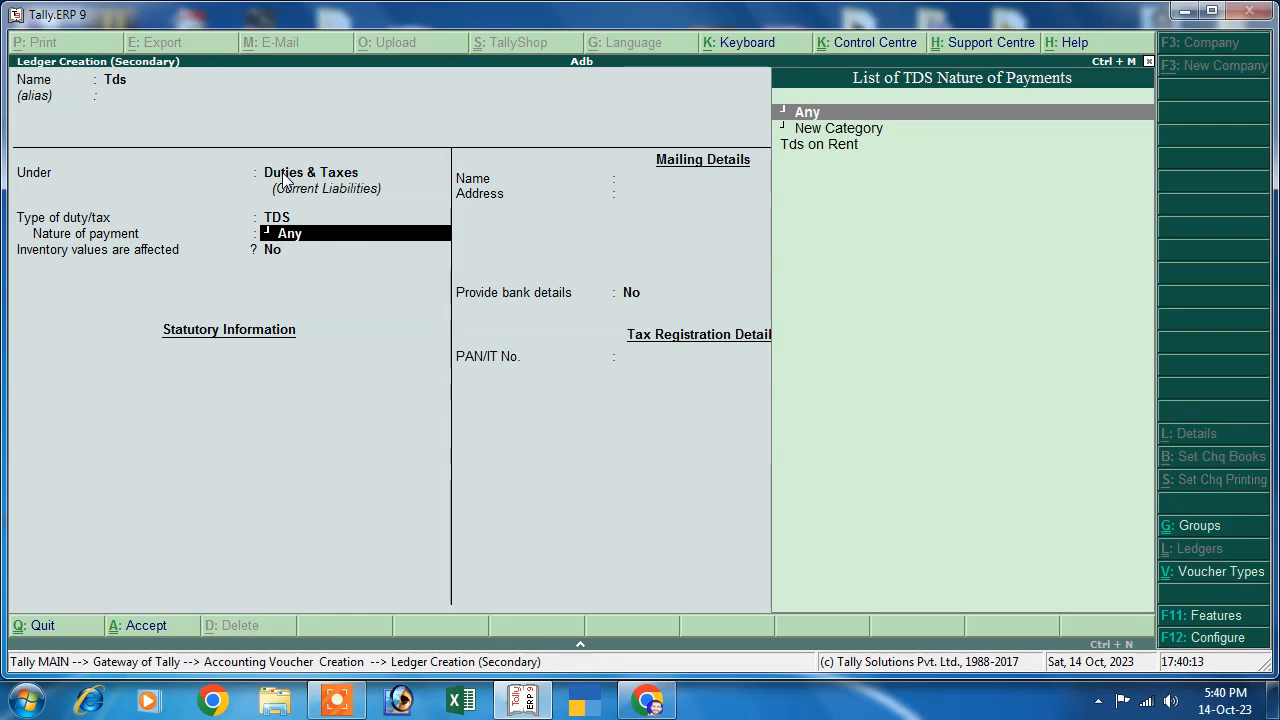
key(Down)
key(Down)
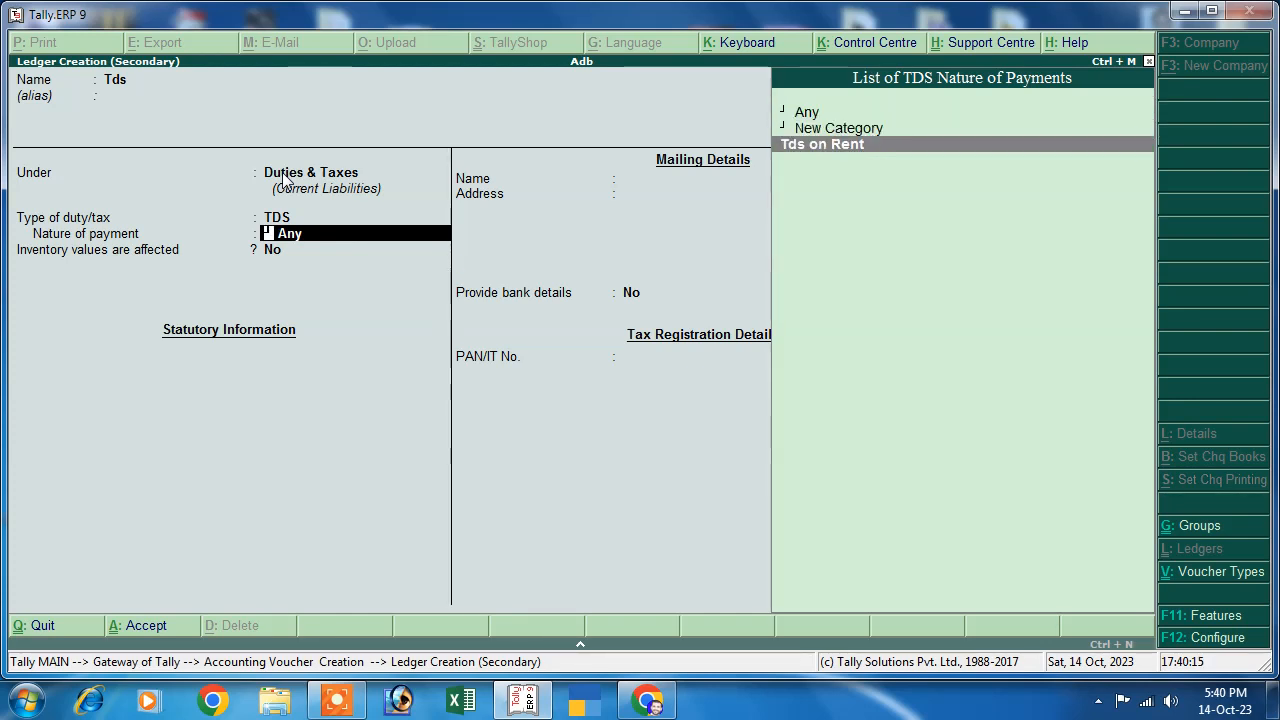
key(Return)
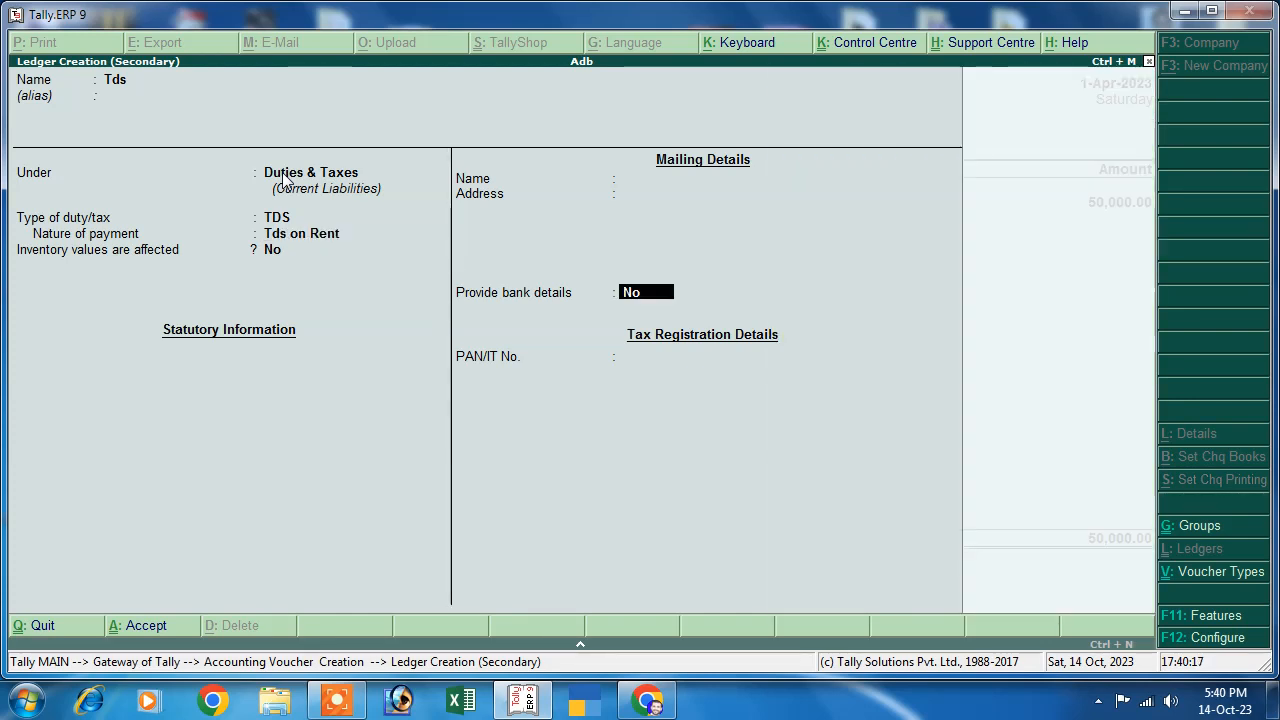
key(Return)
key(Return)
key(Return)
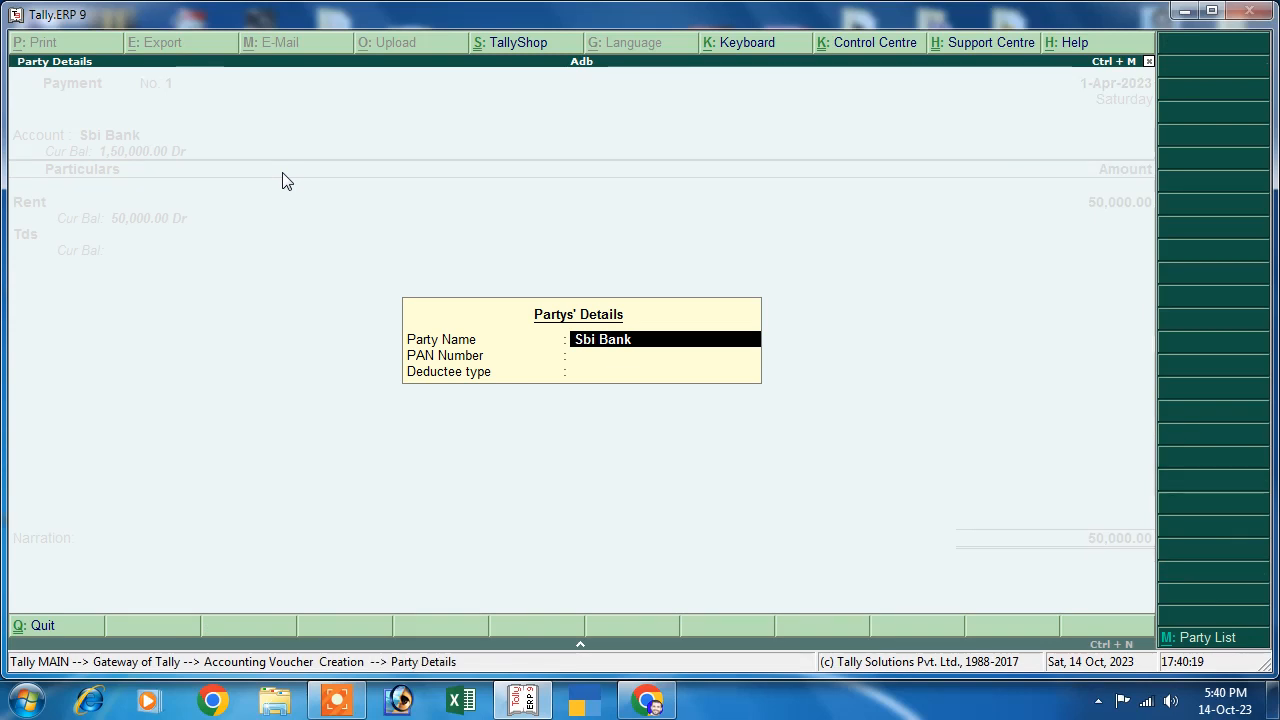
- Record the party's PAN and deductee type Company - Resident, then accept the 1,000 TDS deduction
key(Return)
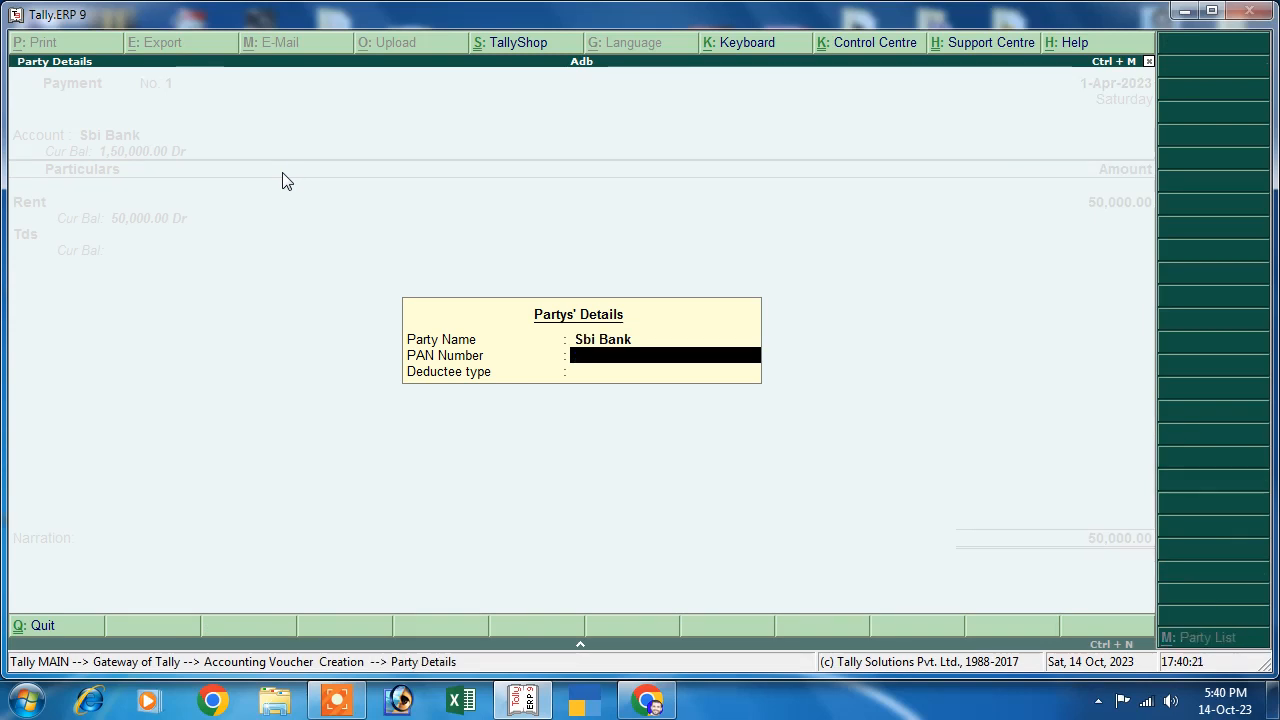
text(D56F4D65SF)
key(Return)
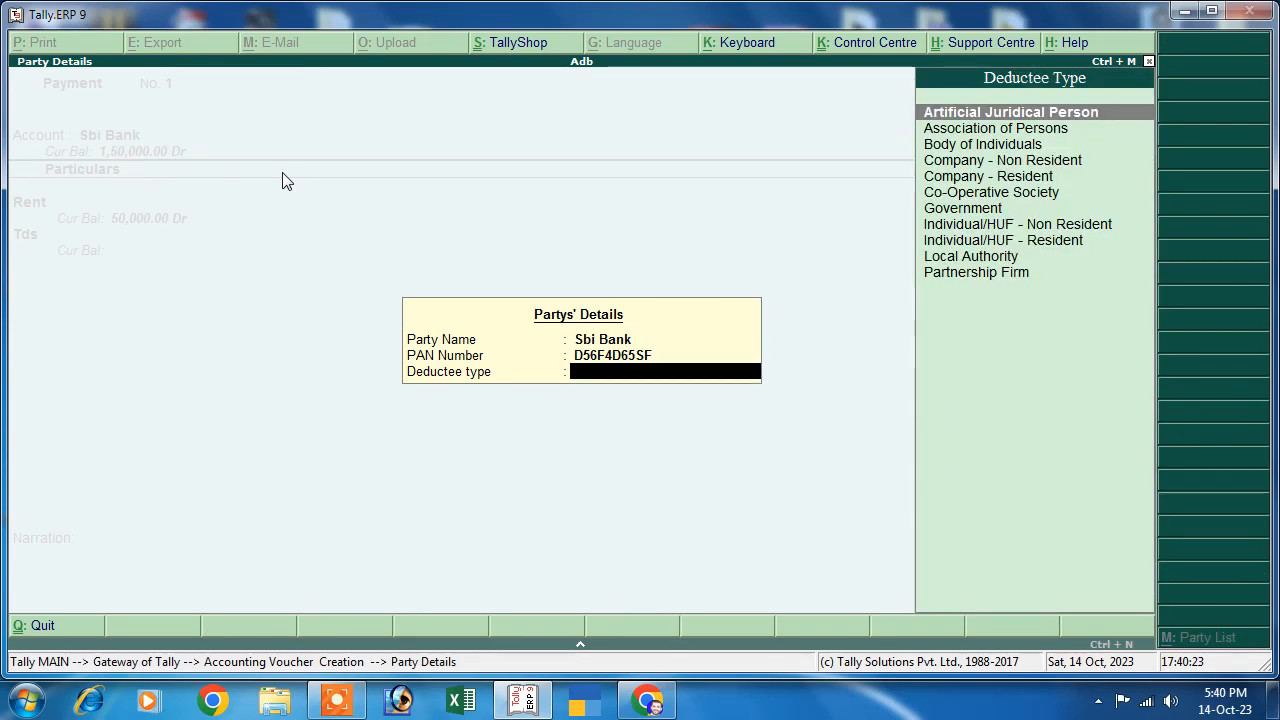
key(Down)
key(Down)
key(Down)
key(Down)
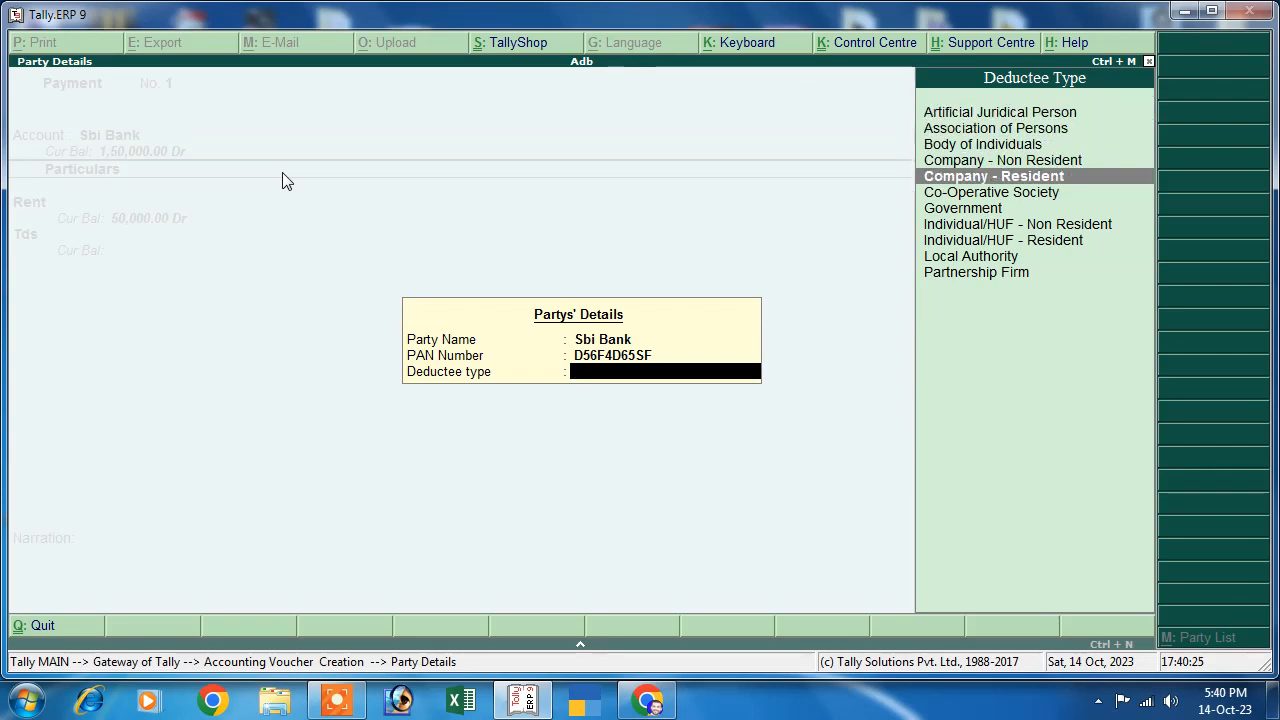
key(Return)
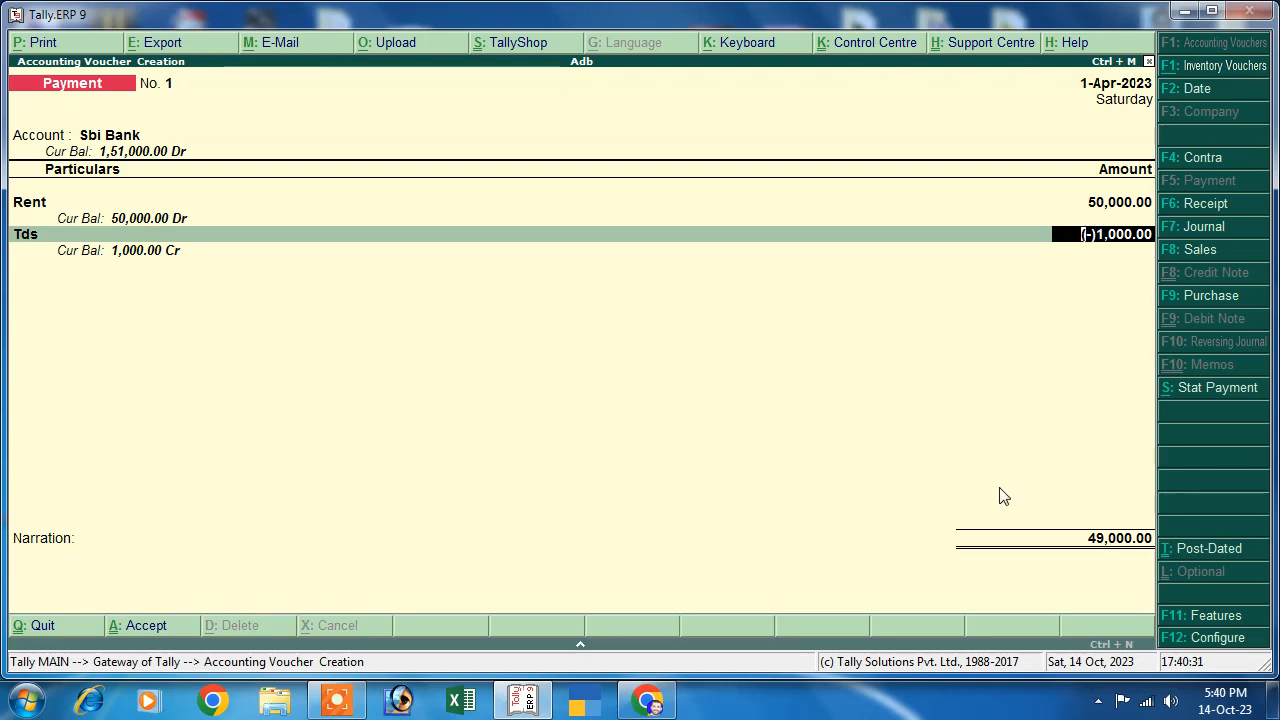
key(Return)
key(Return)
key(Return)
key(Return)
key(Return)
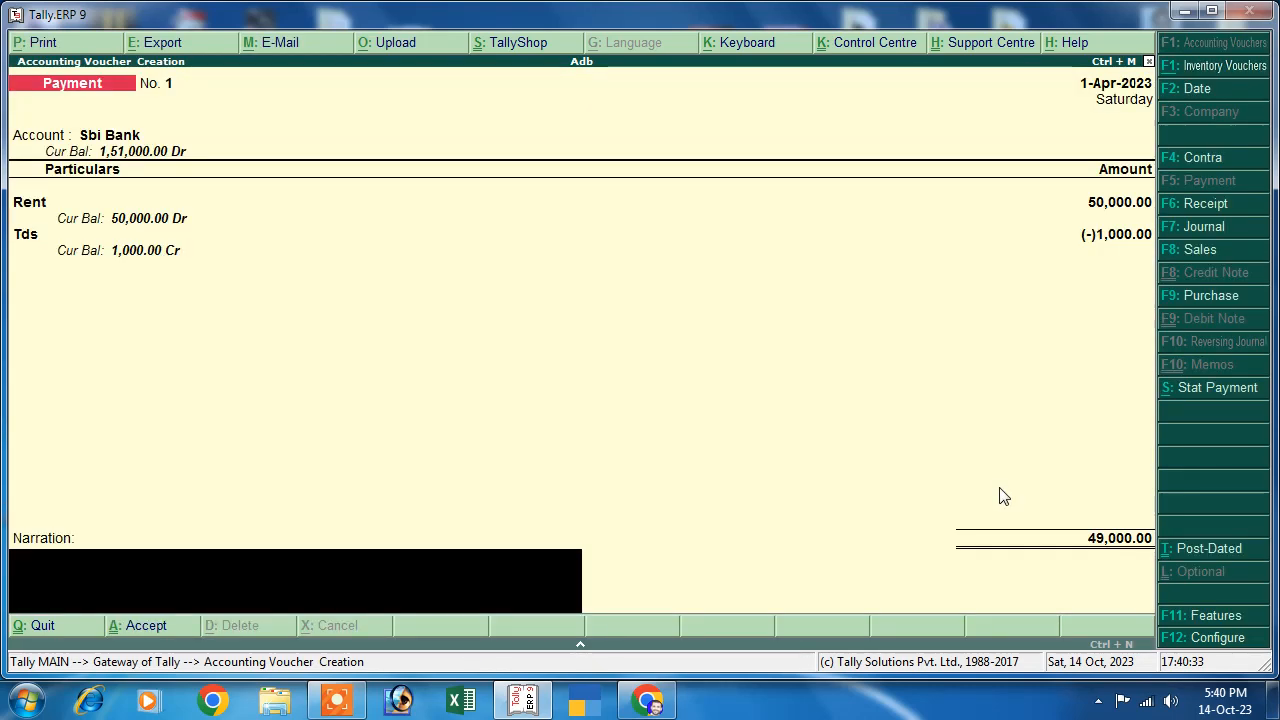
key(Return)
key(Return)
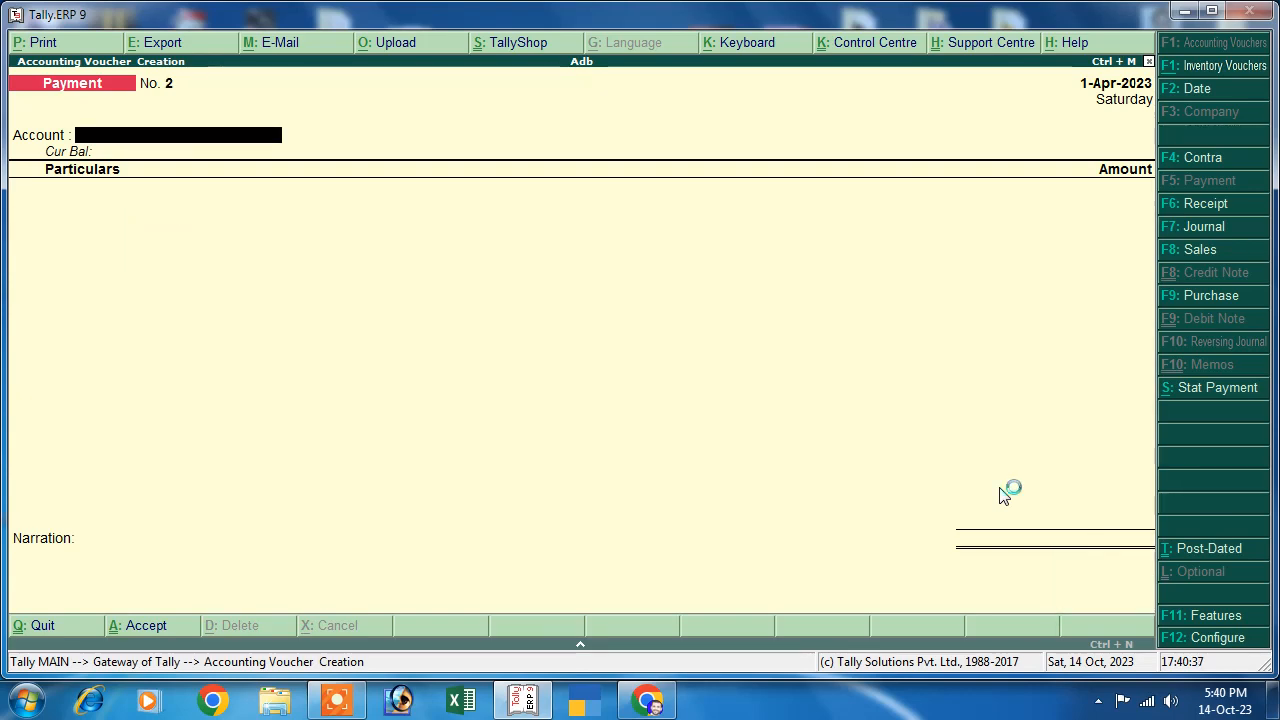
- Leave the voucher and drill from the detailed Balance Sheet into the Duties & Taxes group
key(Escape)
key(Return)
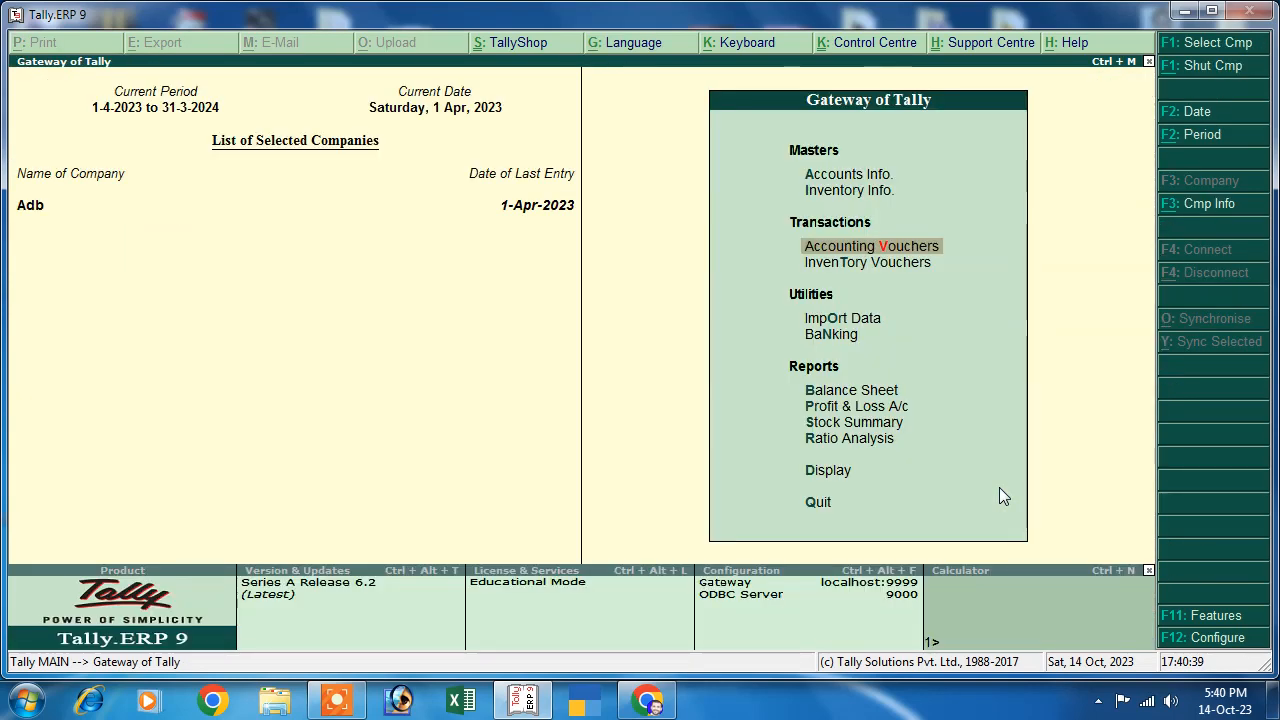
key(Down)
key(Down)
key(Down)
key(Down)
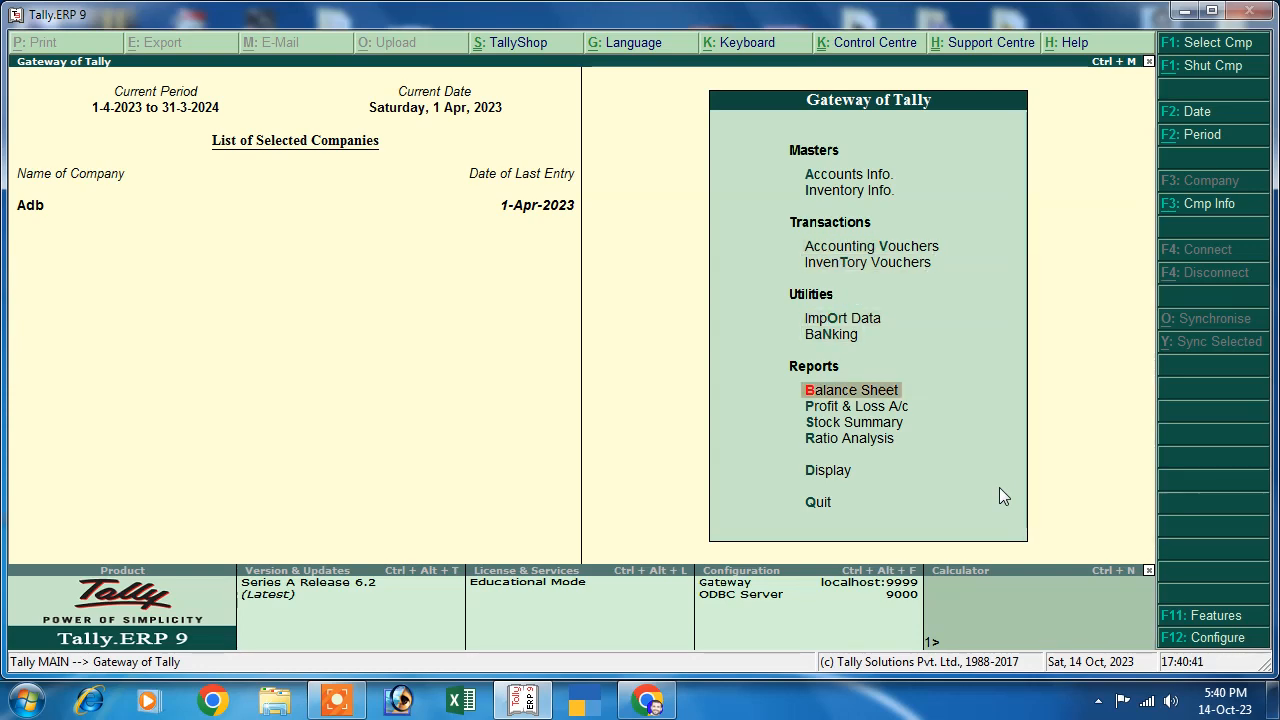
key(Return)
key(alt+F1)
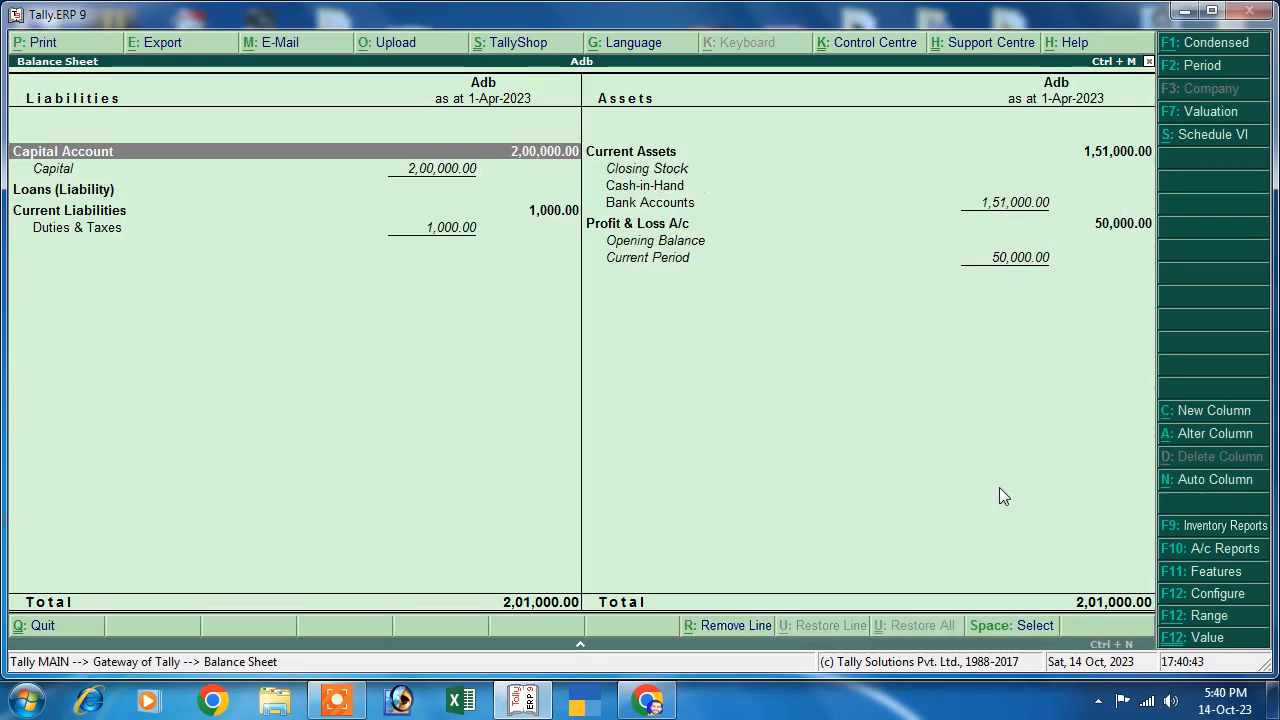
click(95, 232)
key(Return)
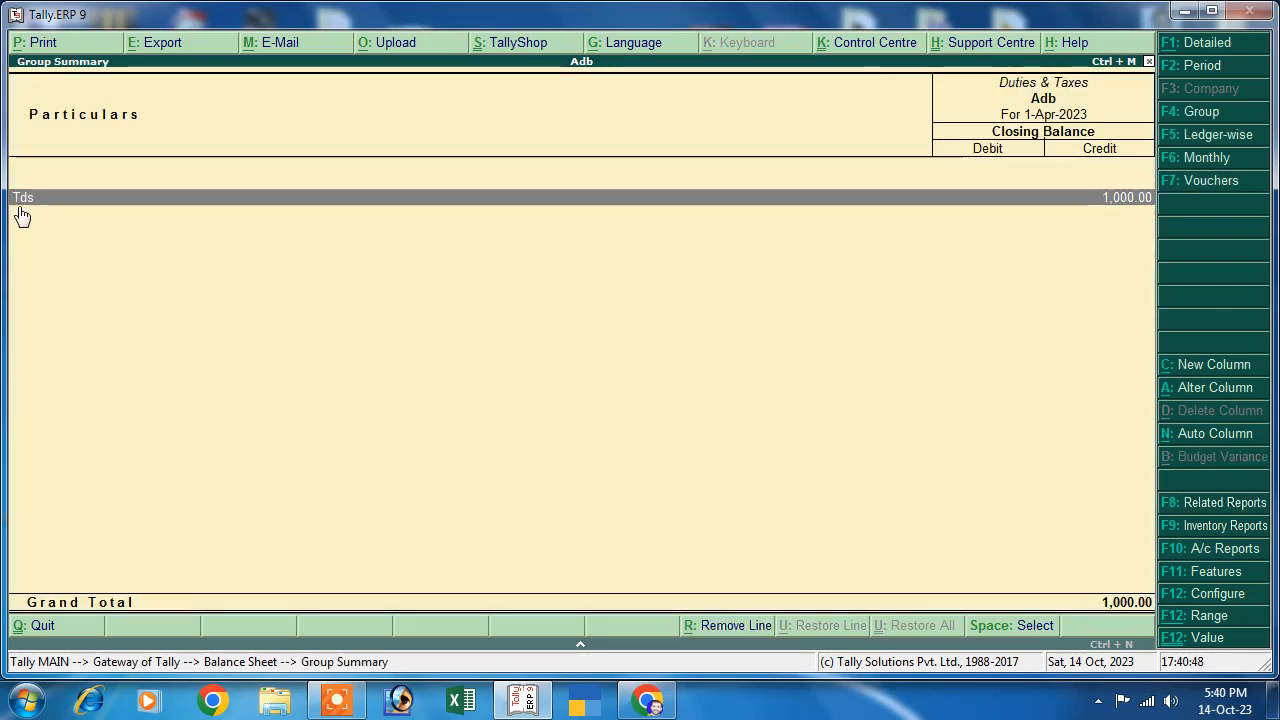
- Open the Tds ledger's April vouchers to view the Rent payment, then back out to Gateway of Tally
key(Return)
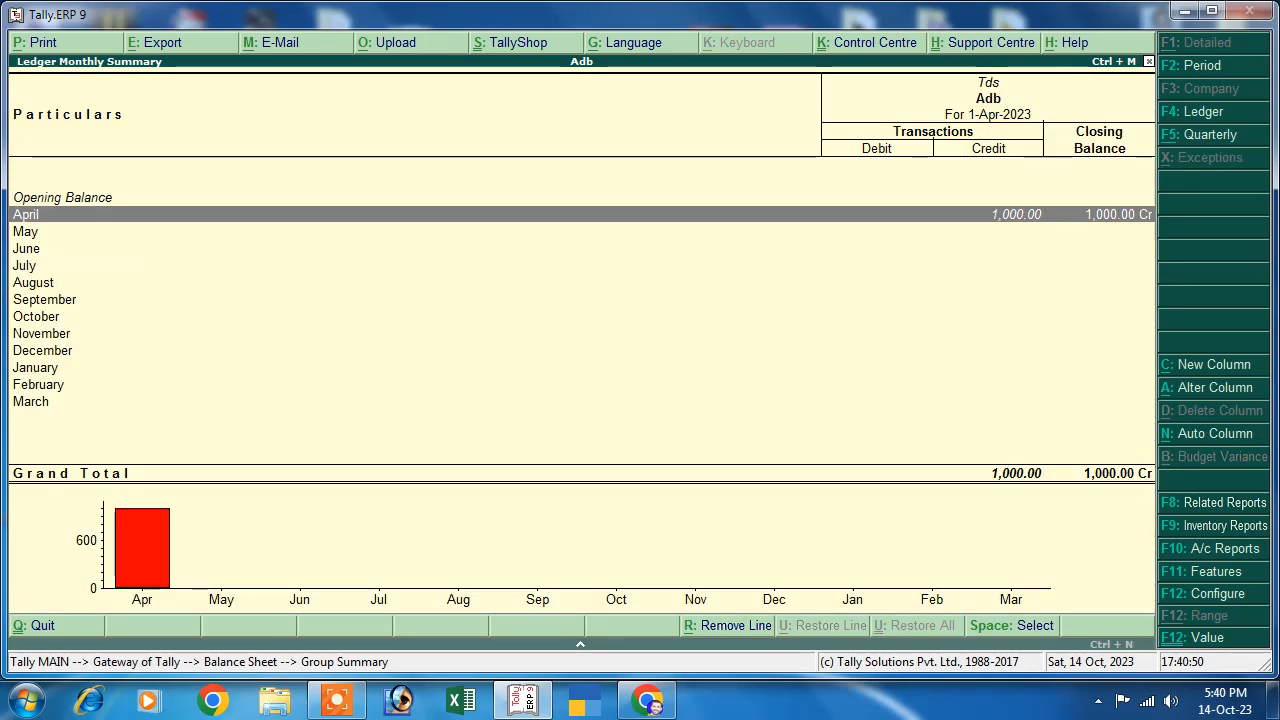
key(Return)
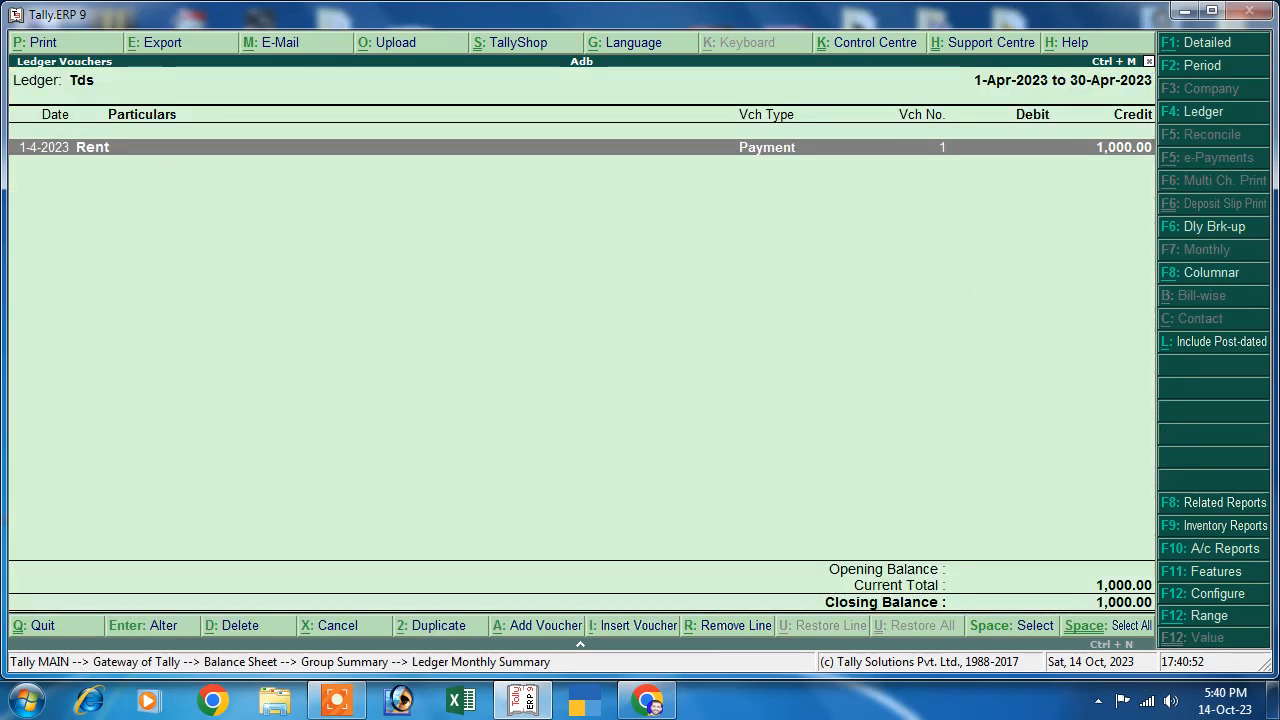
key(Return)
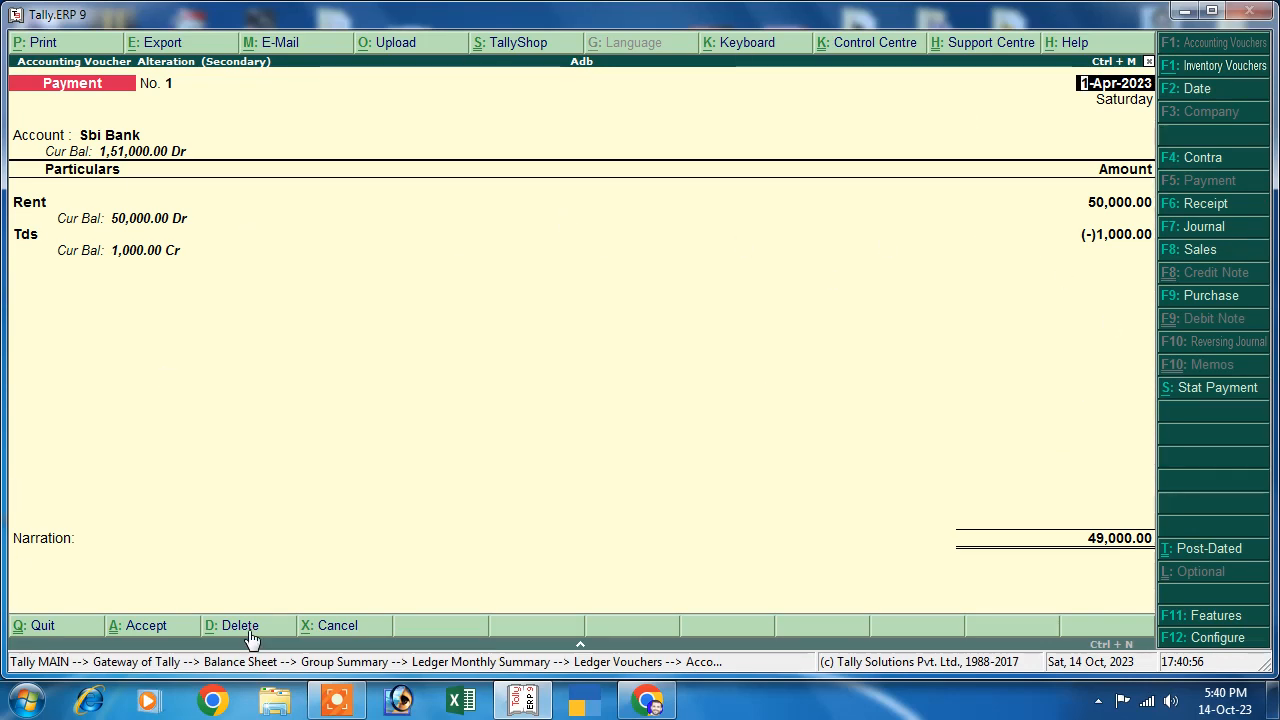
key(Escape)
key(Return)
key(Escape)
key(Escape)
key(Escape)
key(Escape)
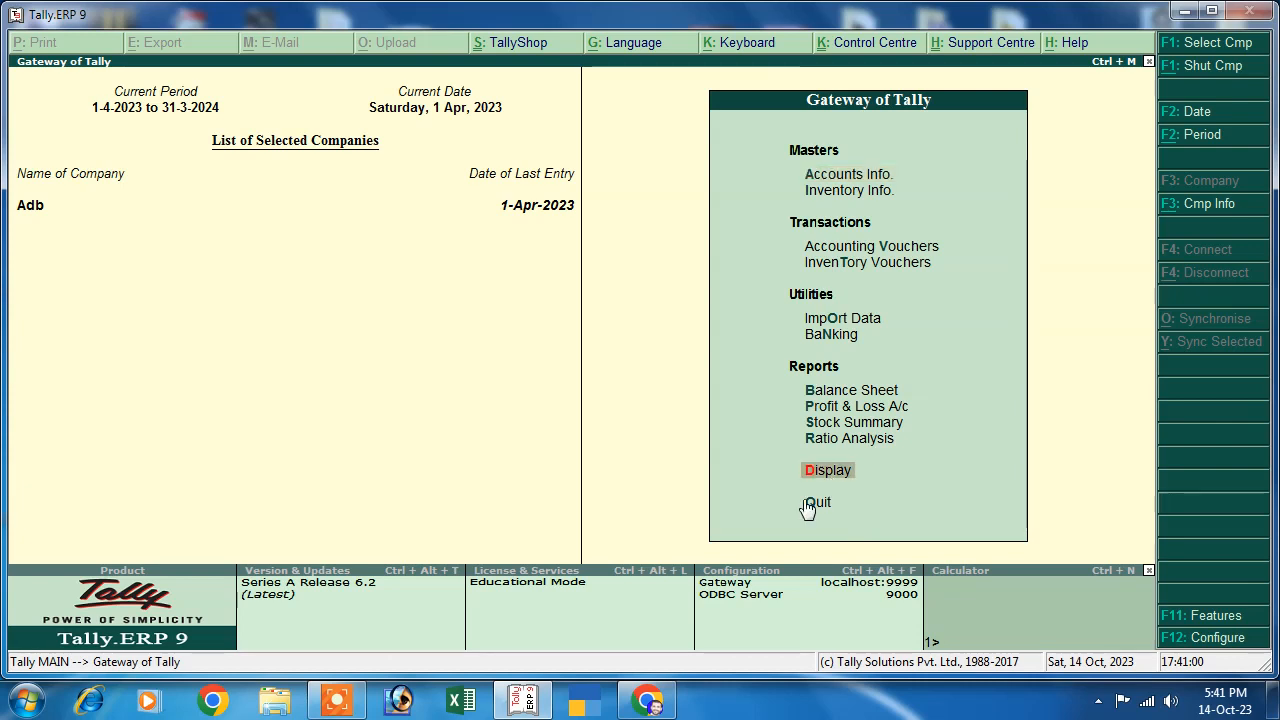
key(Return)
key(Down)
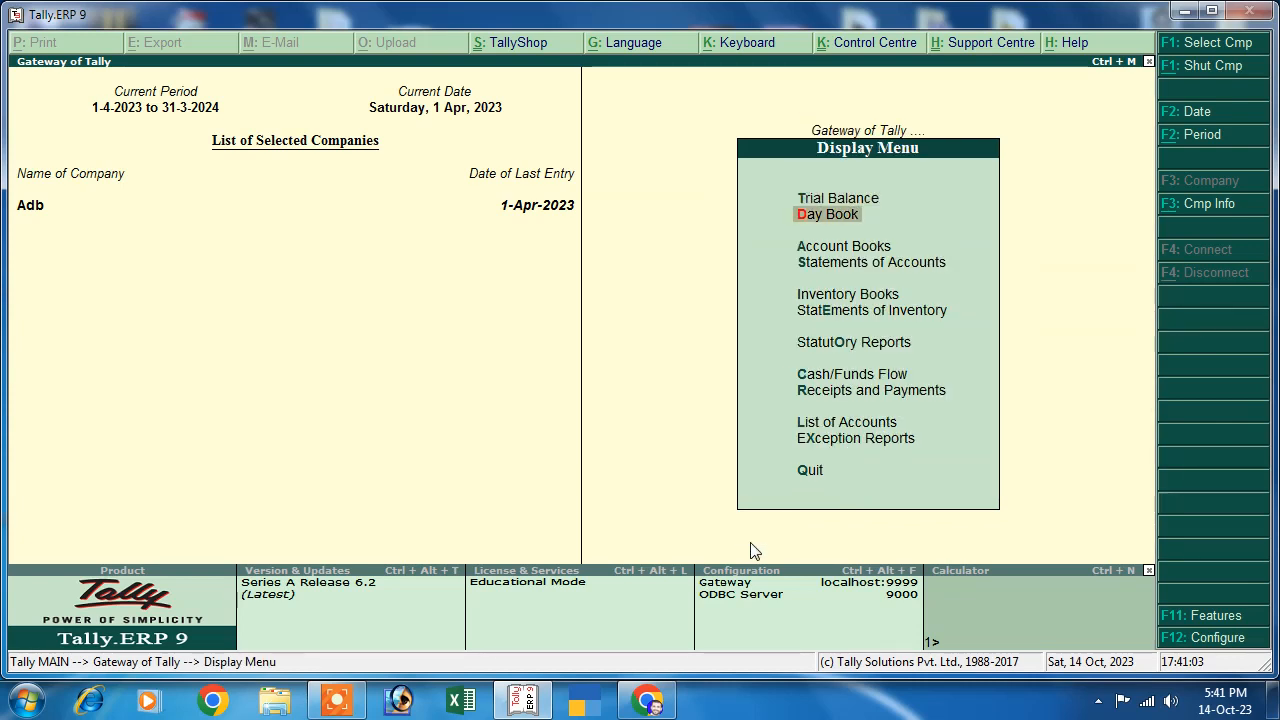
key(Down)
key(Down)
key(Down)
key(Down)
key(Down)
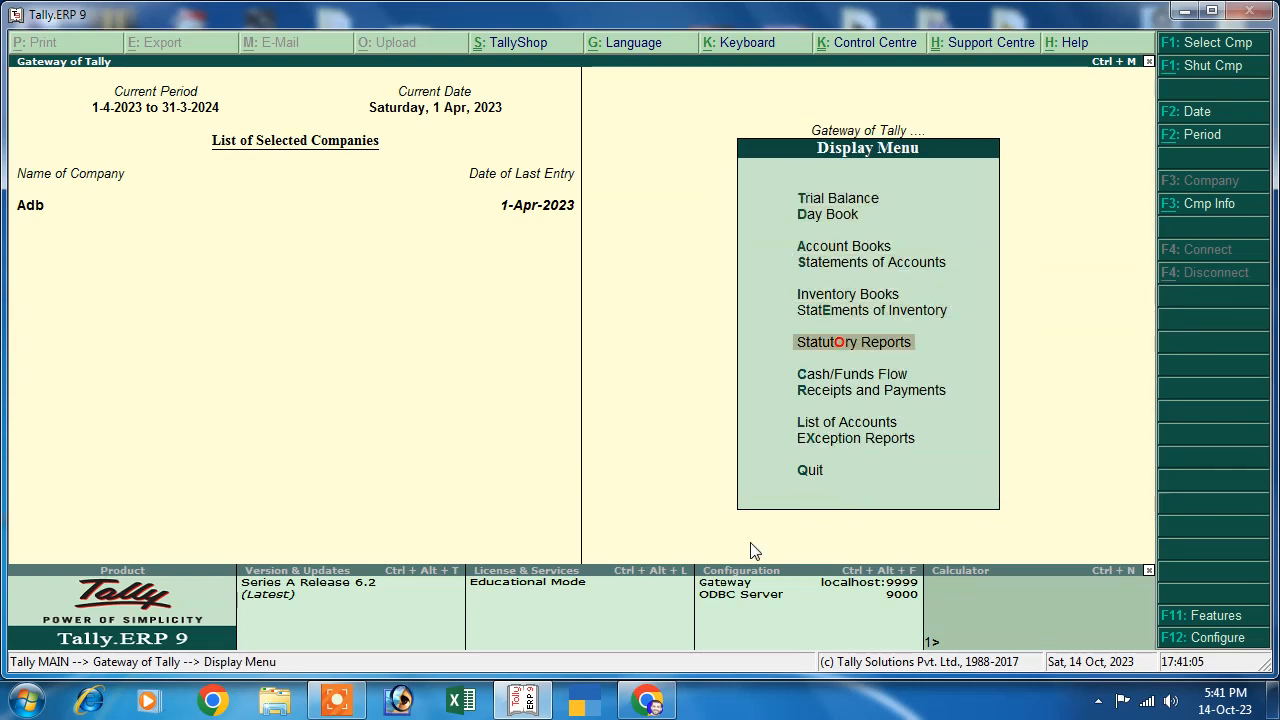
key(Return)
key(Return)
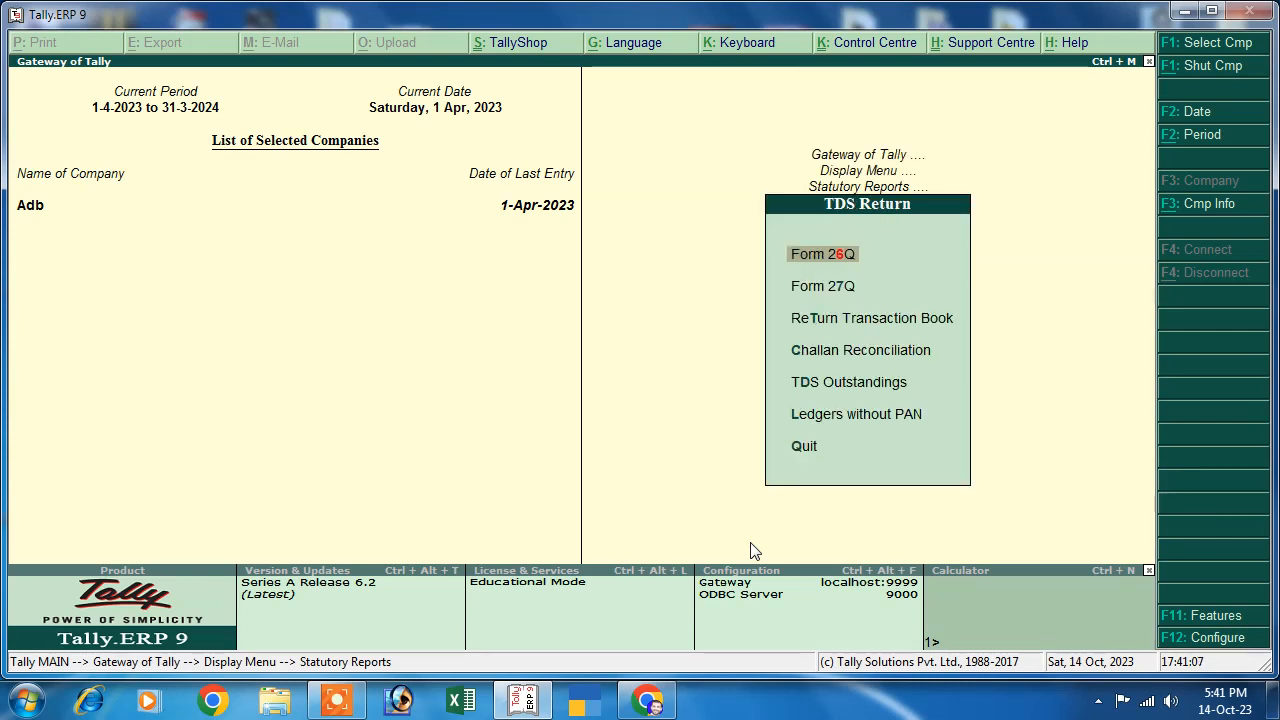
key(Down)
key(Down)
key(Down)
key(Down)
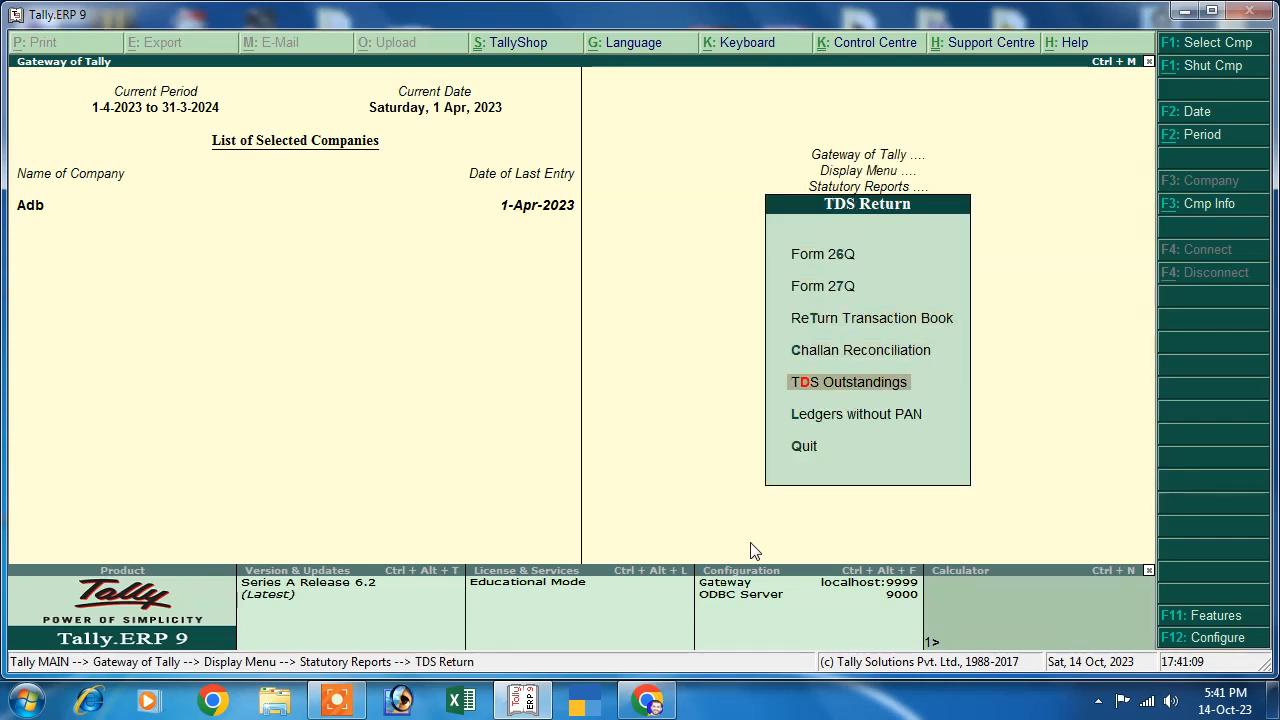
key(Return)
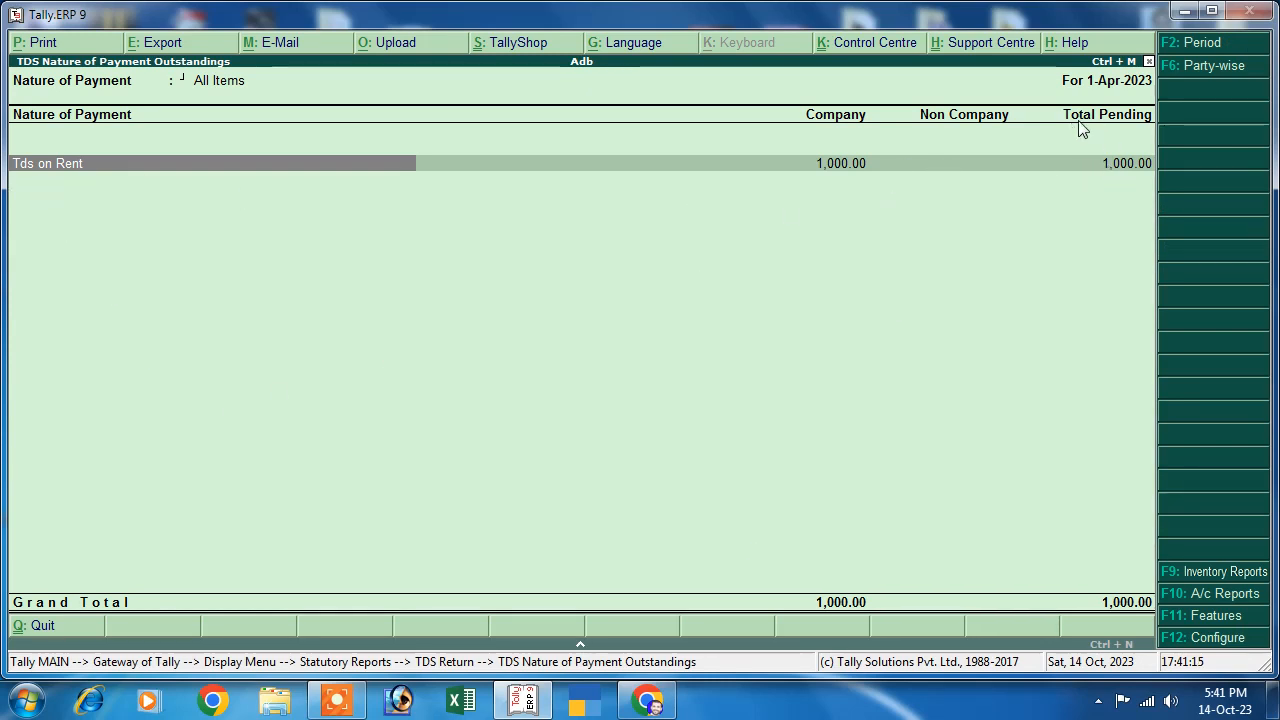
key(Right)
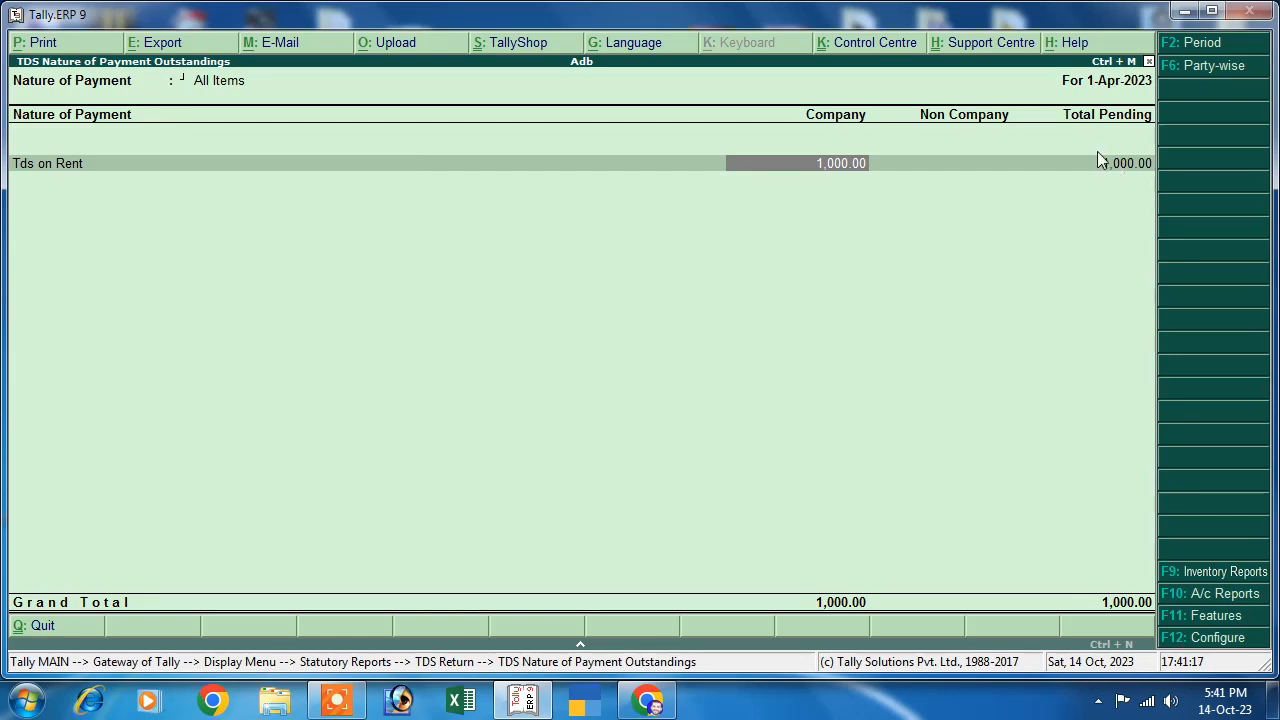
key(Left)
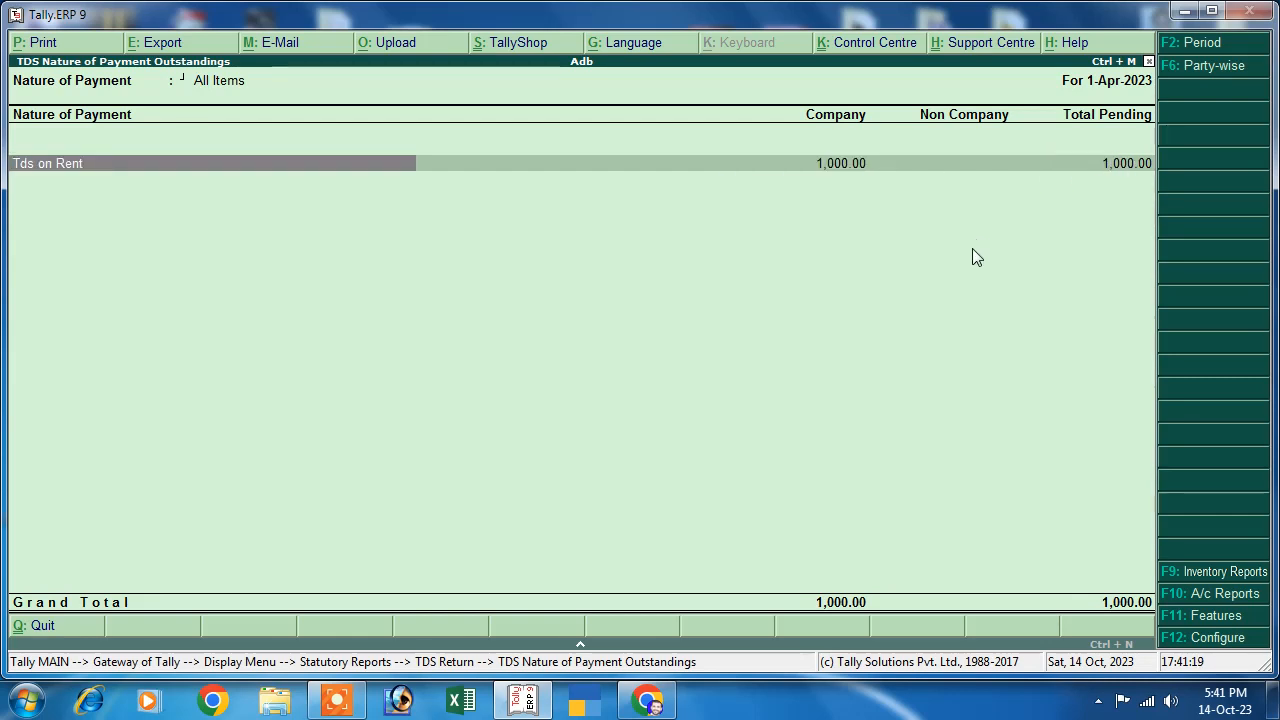
key(Return)
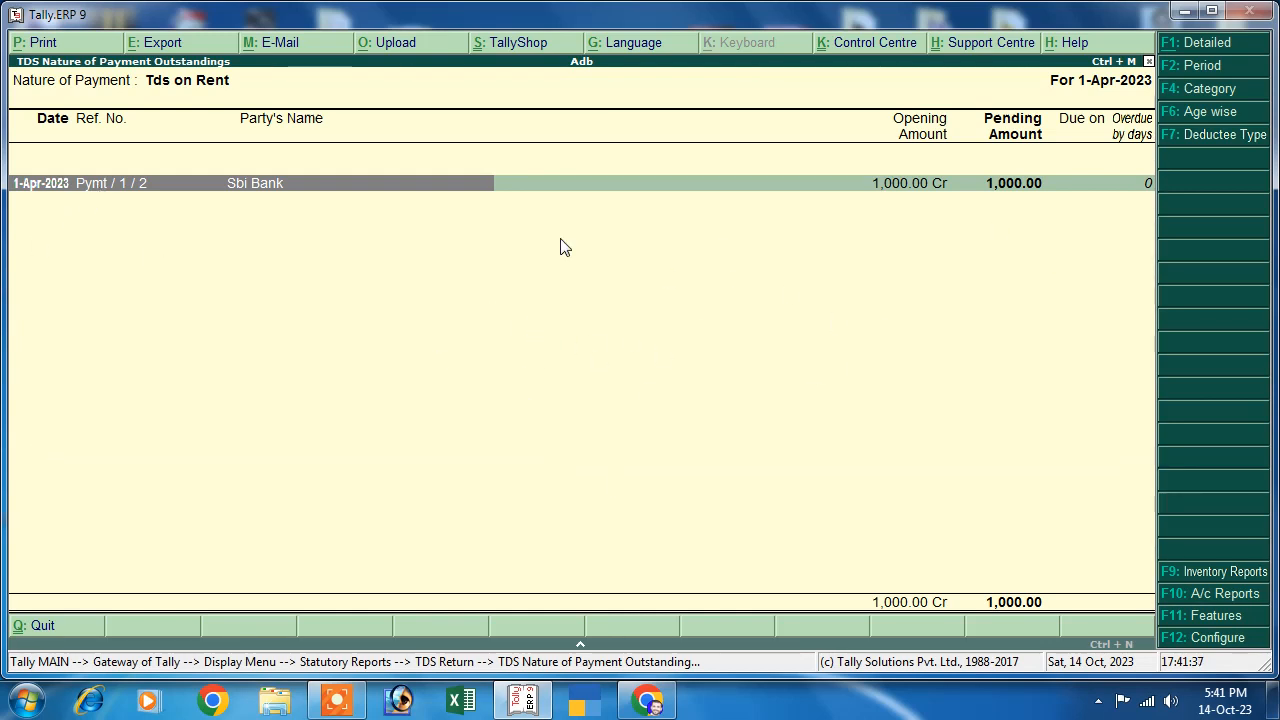
key(Escape)
key(Escape)
key(Escape)
key(Escape)
key(Escape)
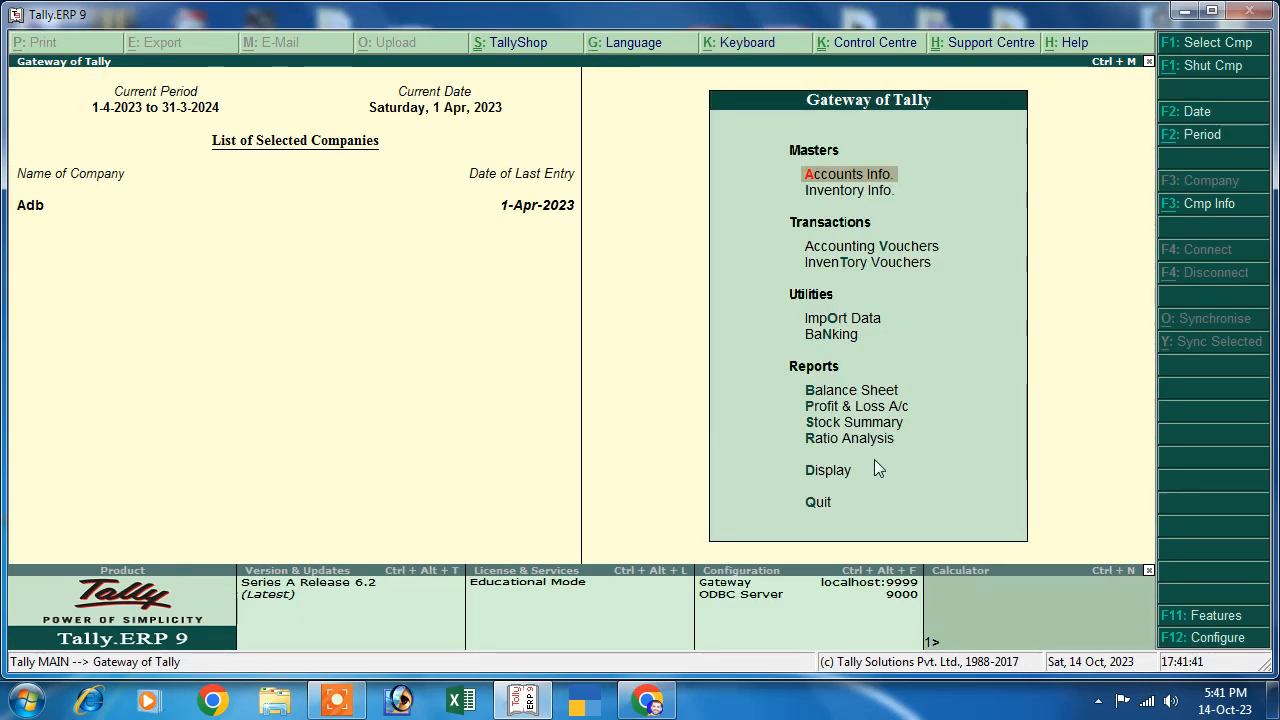
- Start a TDS Stat Payment voucher for the period 1-Apr-2023 to 1-May-2023
key(Down)
key(Down)
key(Return)
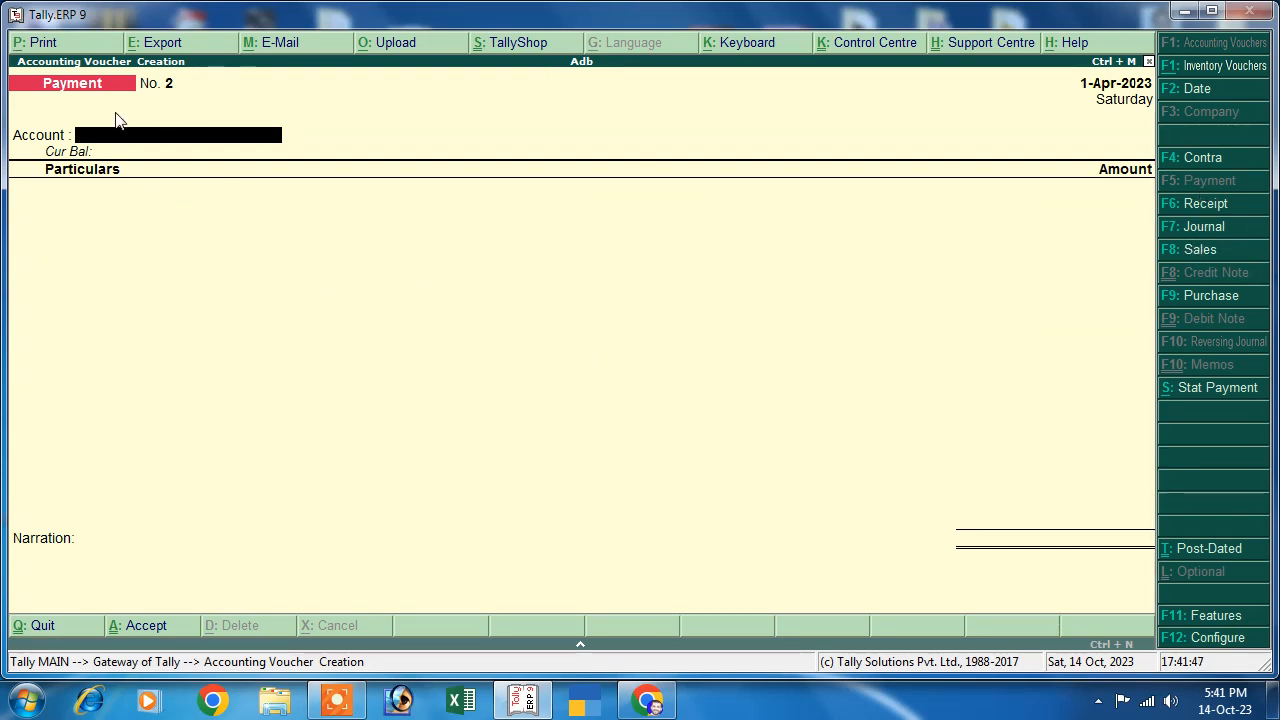
click(1214, 394)
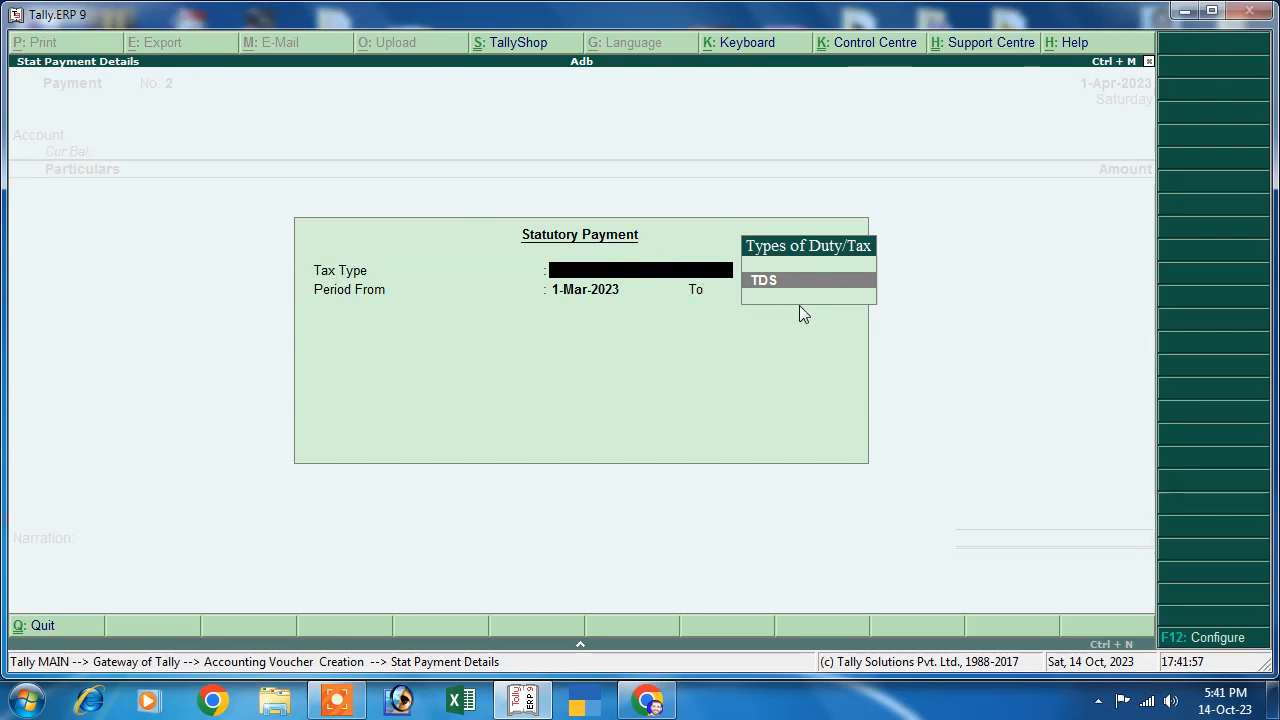
key(Return)
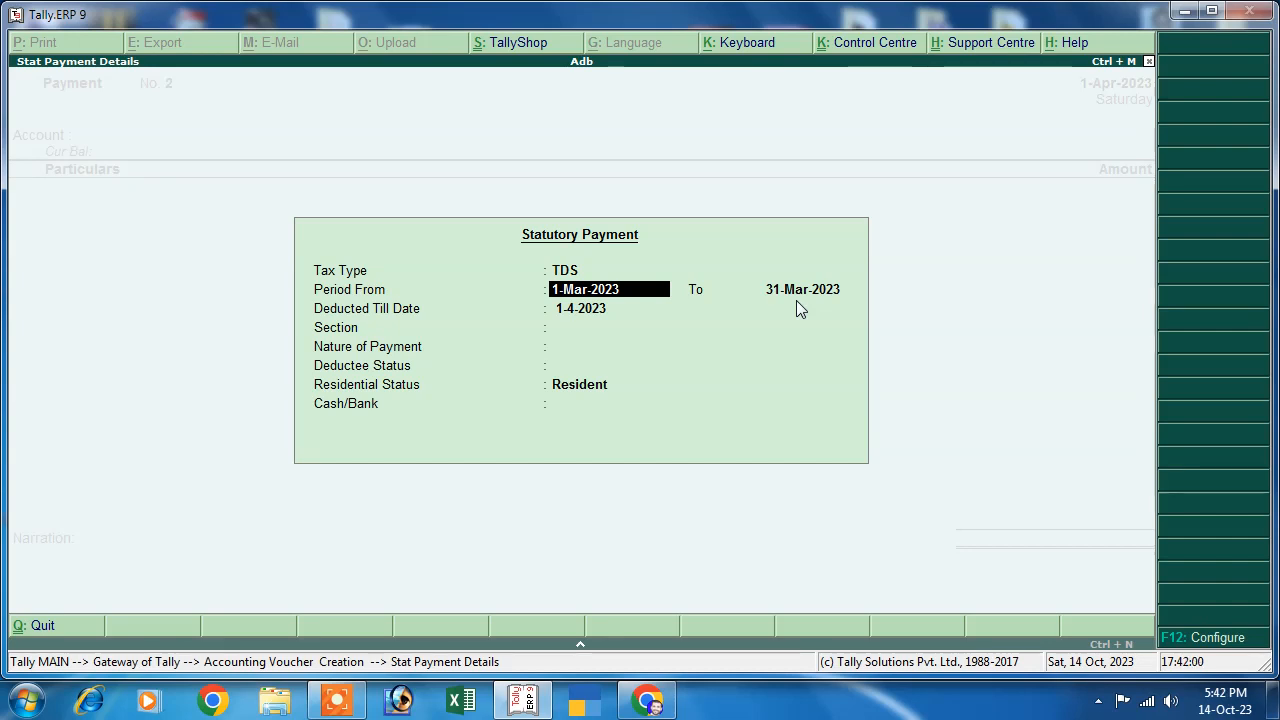
text(1-4)
key(Return)
text(1-5)
key(Return)
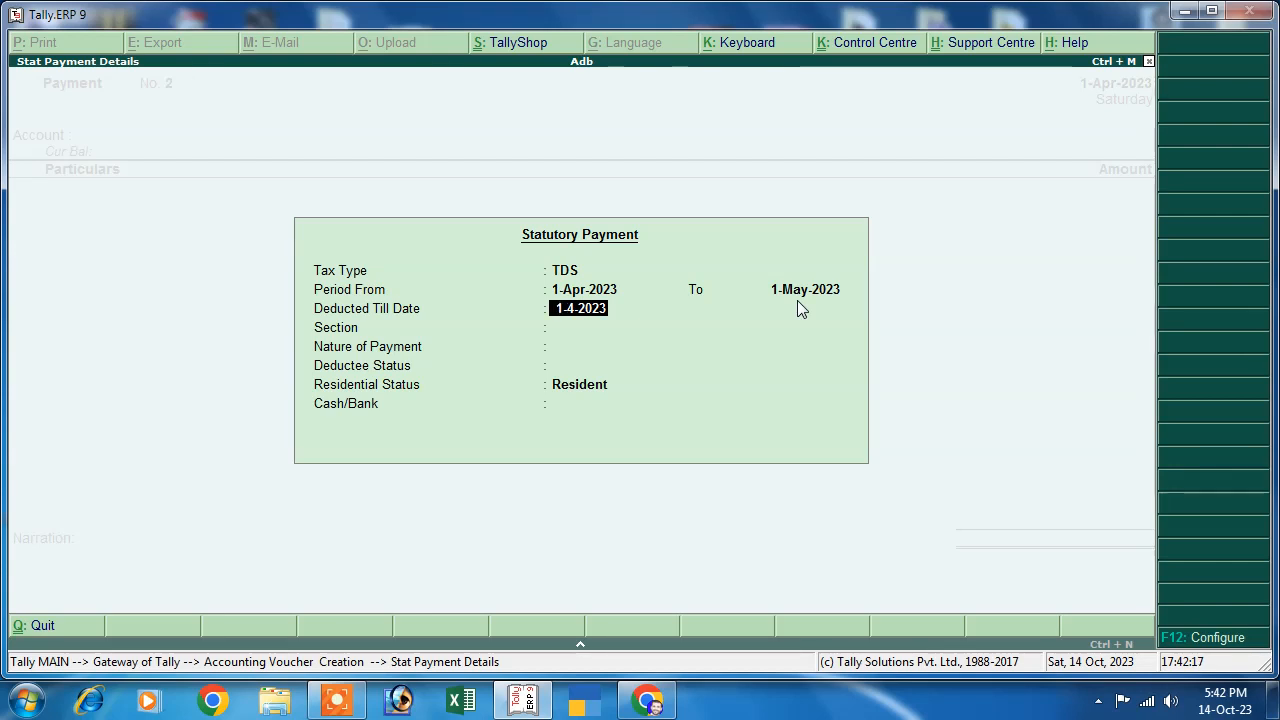
- Choose section 194I, Tds on Rent, deductee status Company and Resident
key(Return)
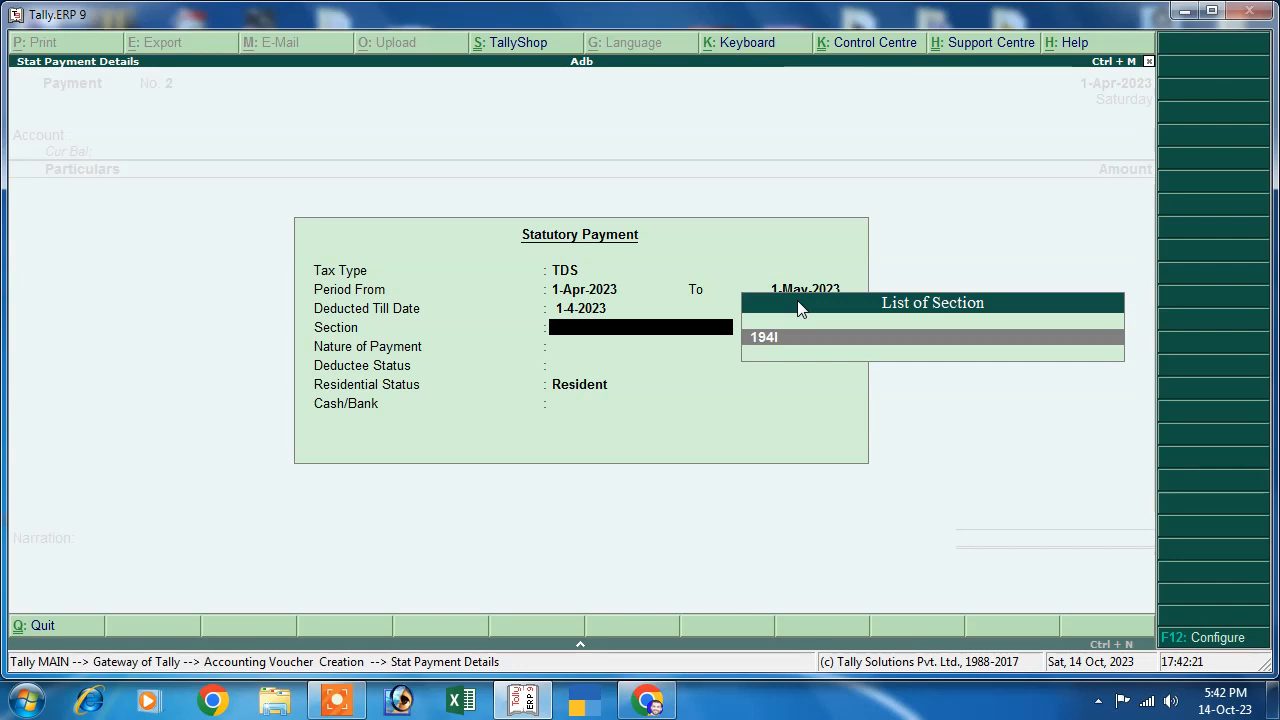
key(Return)
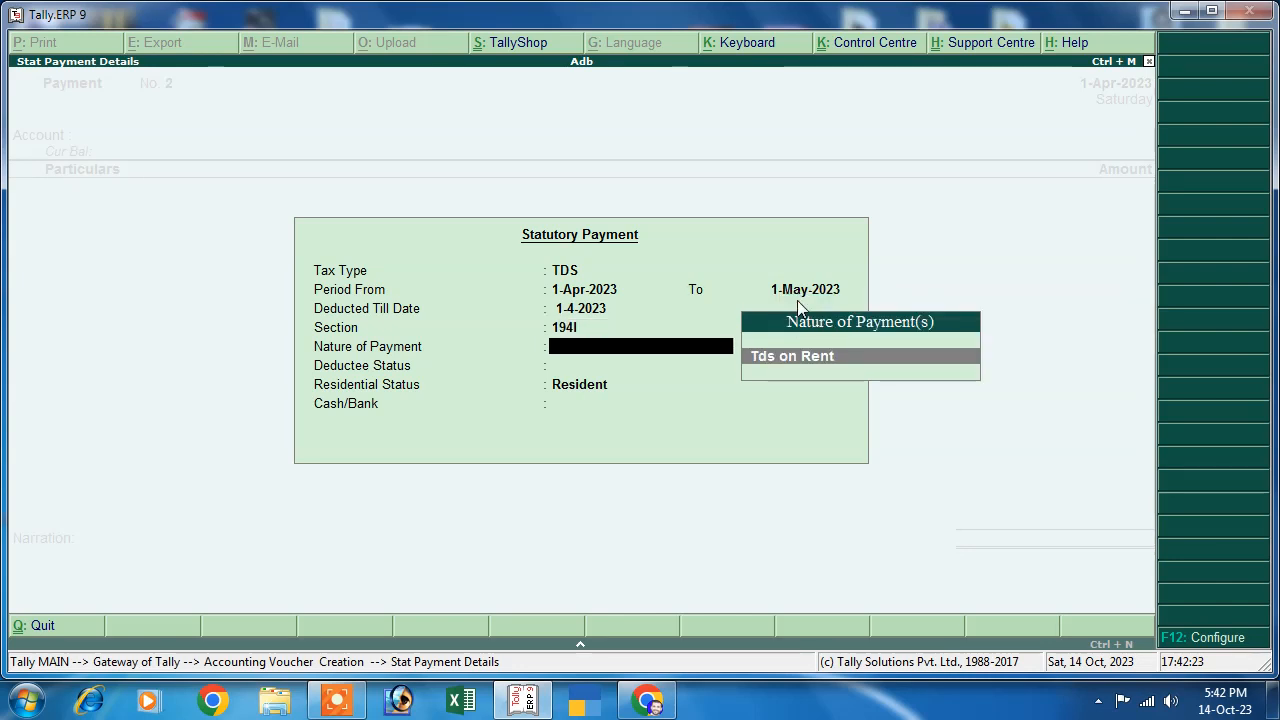
key(Return)
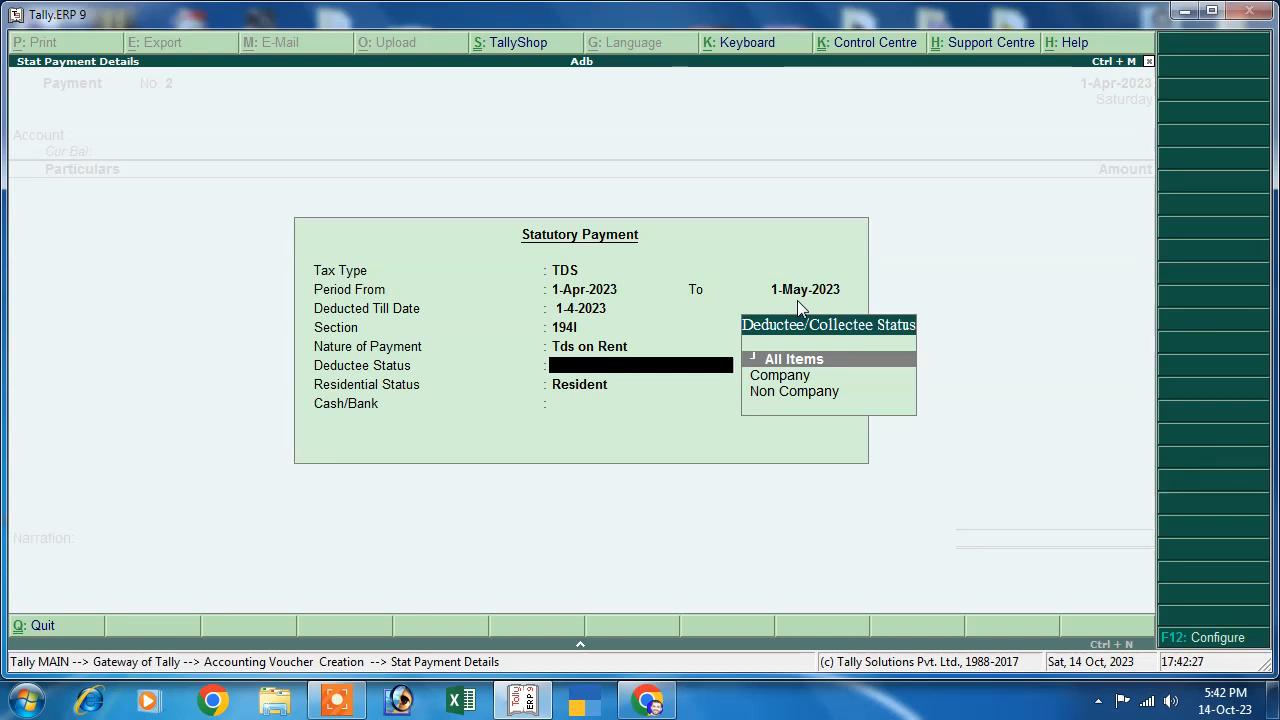
key(Down)
key(Return)
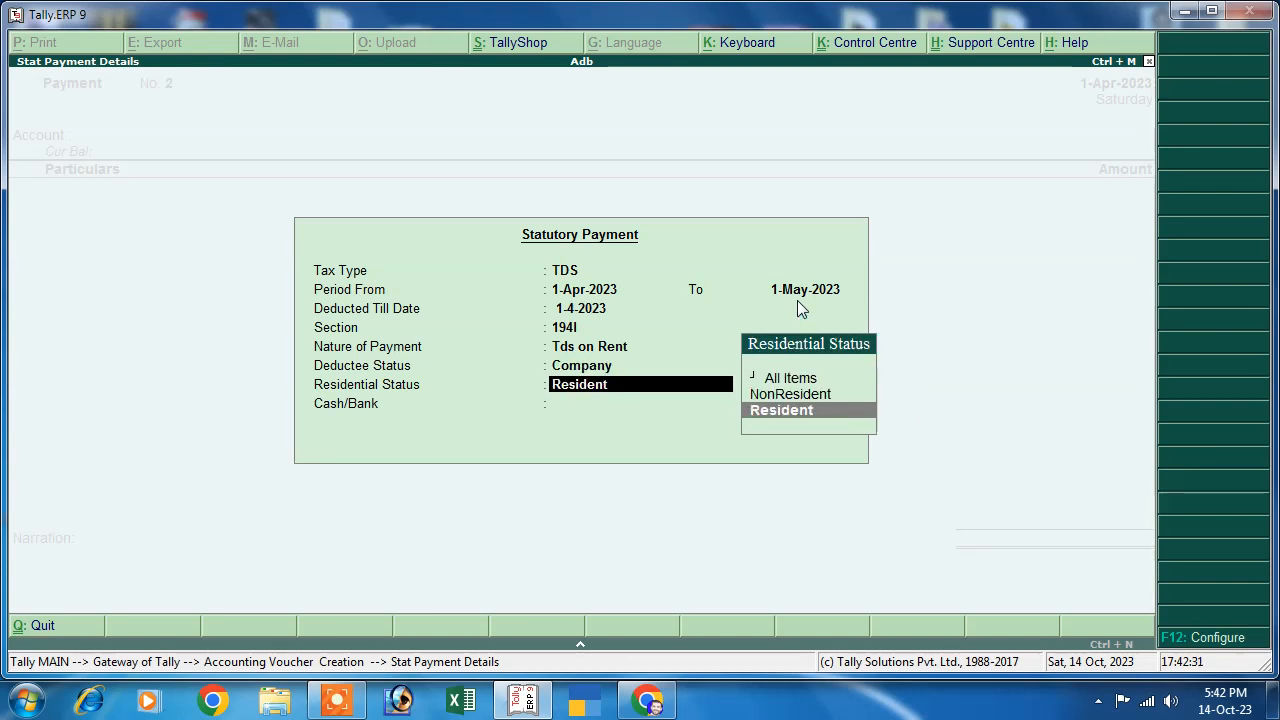
key(Return)
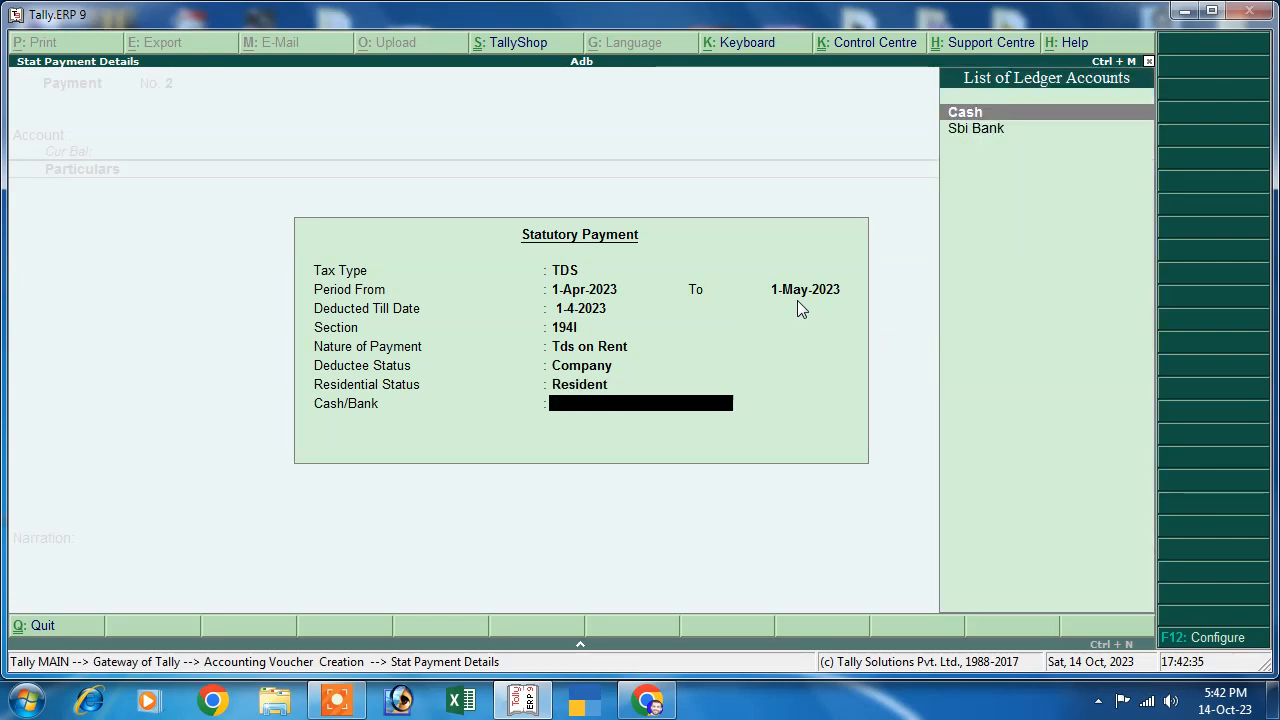
- Pay the 1,000 TDS from Sbi Bank and save the voucher
key(Down)
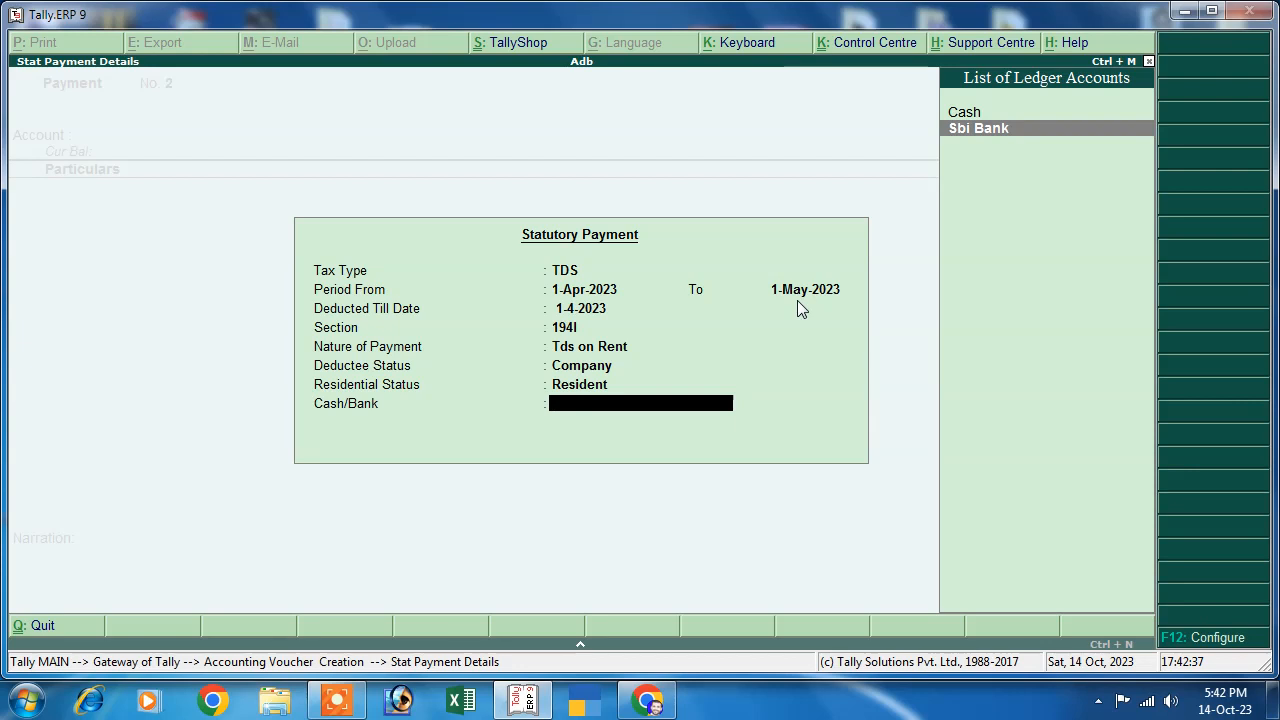
key(Return)
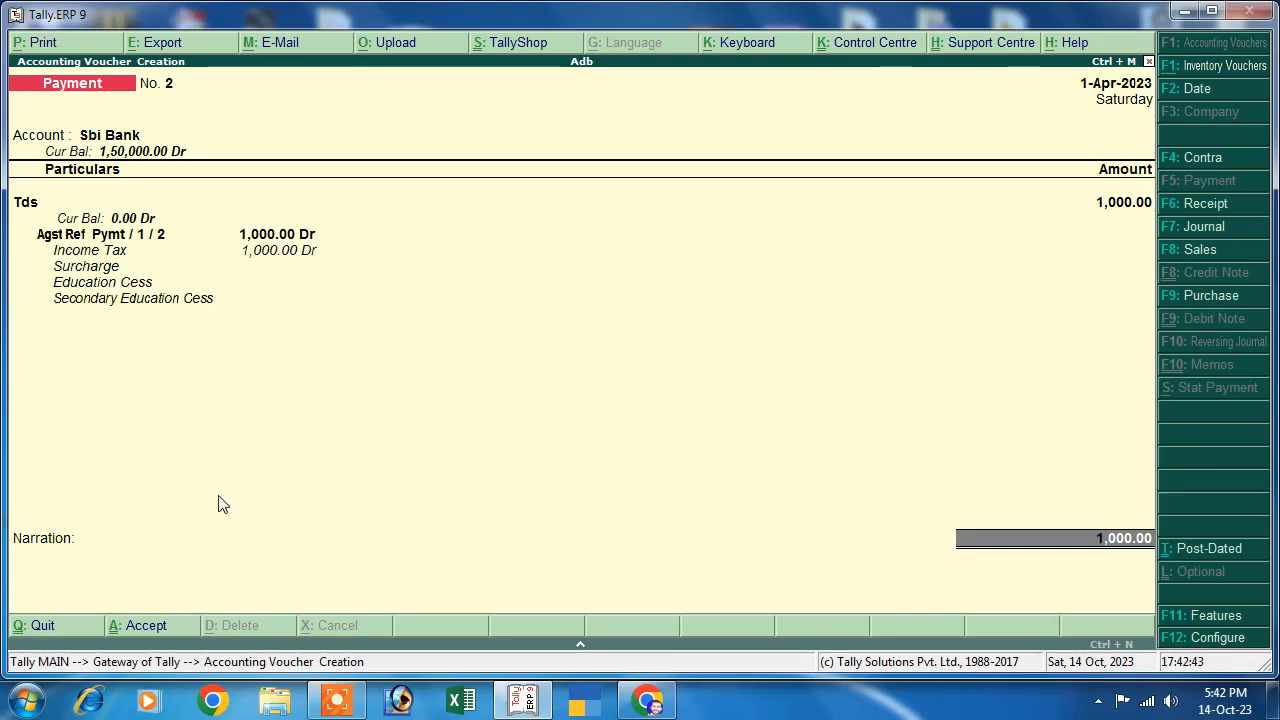
key(Return)
key(Return)
key(Return)
key(Return)
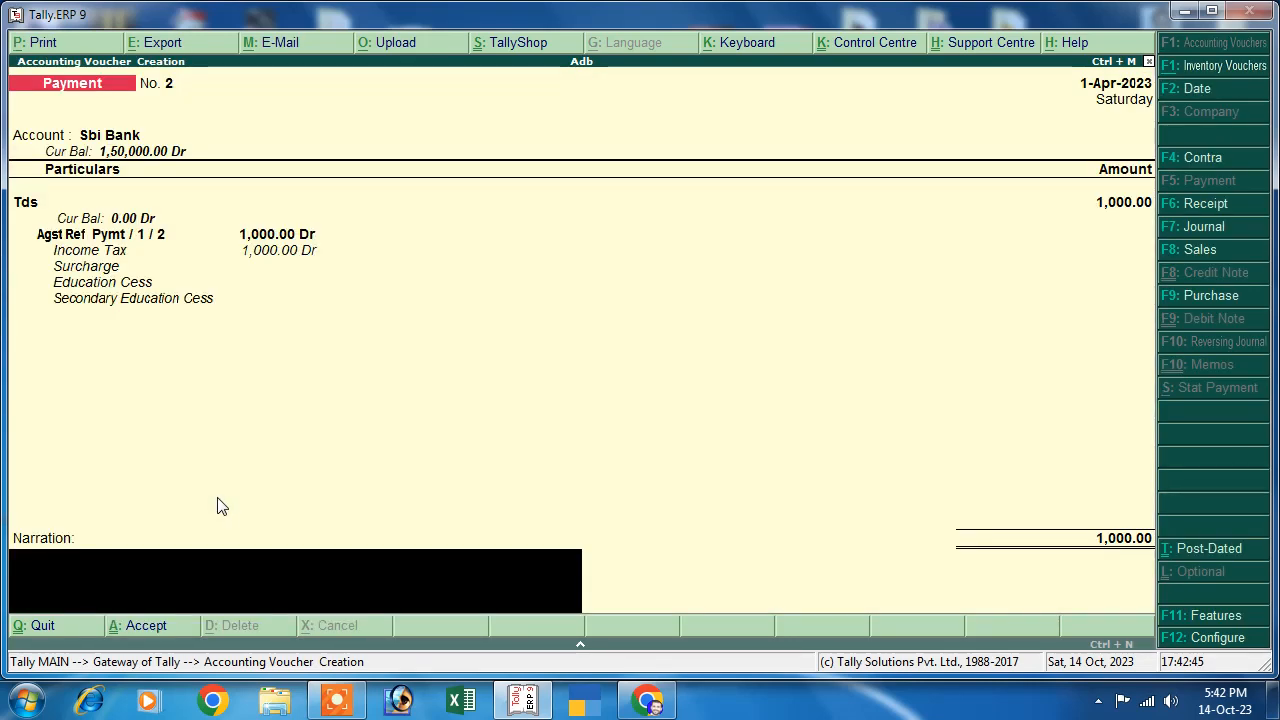
key(Return)
key(Return)
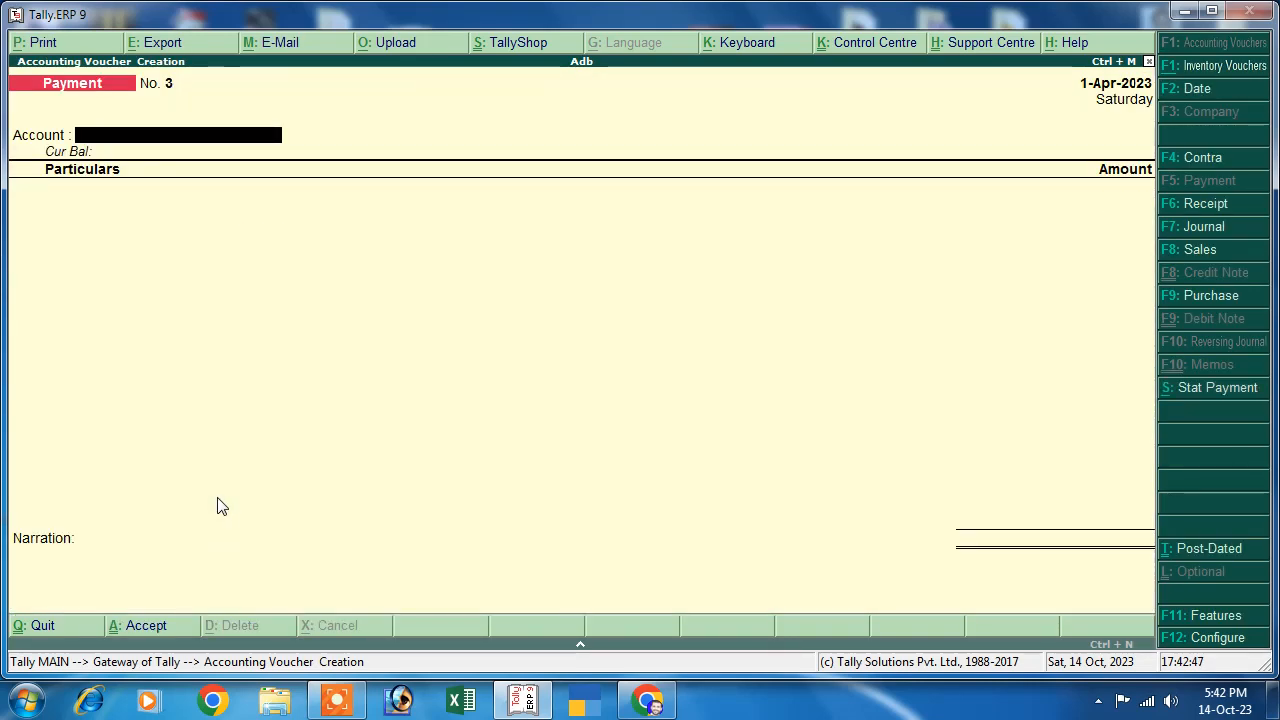
key(Escape)
key(y)
key(Down)
key(Down)
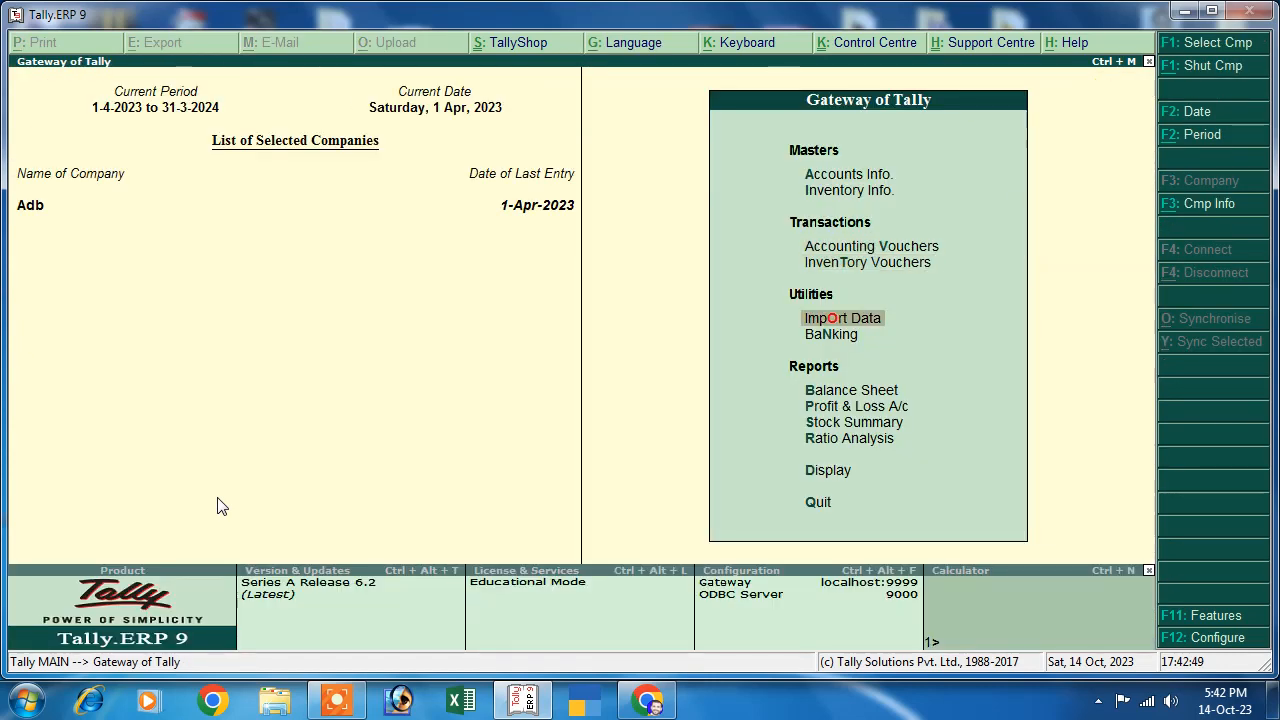
key(Down)
key(Down)
key(Down)
key(Up)
key(Return)
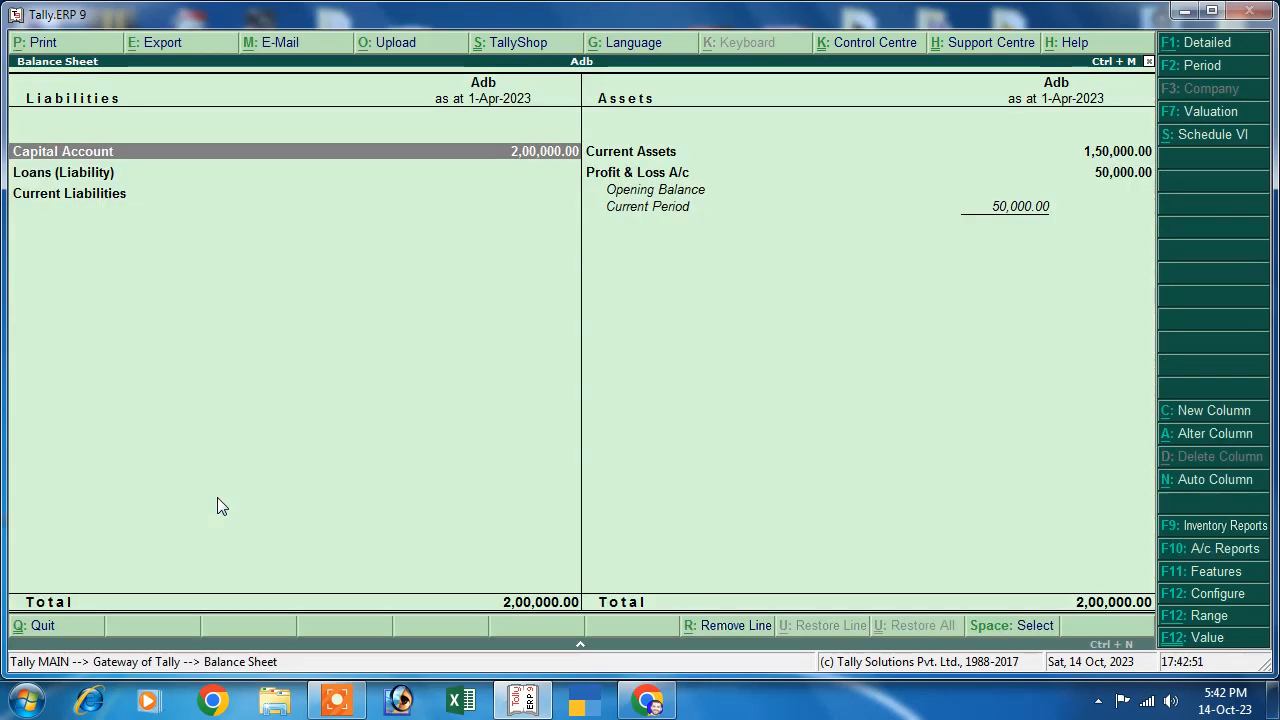
key(alt+F1)
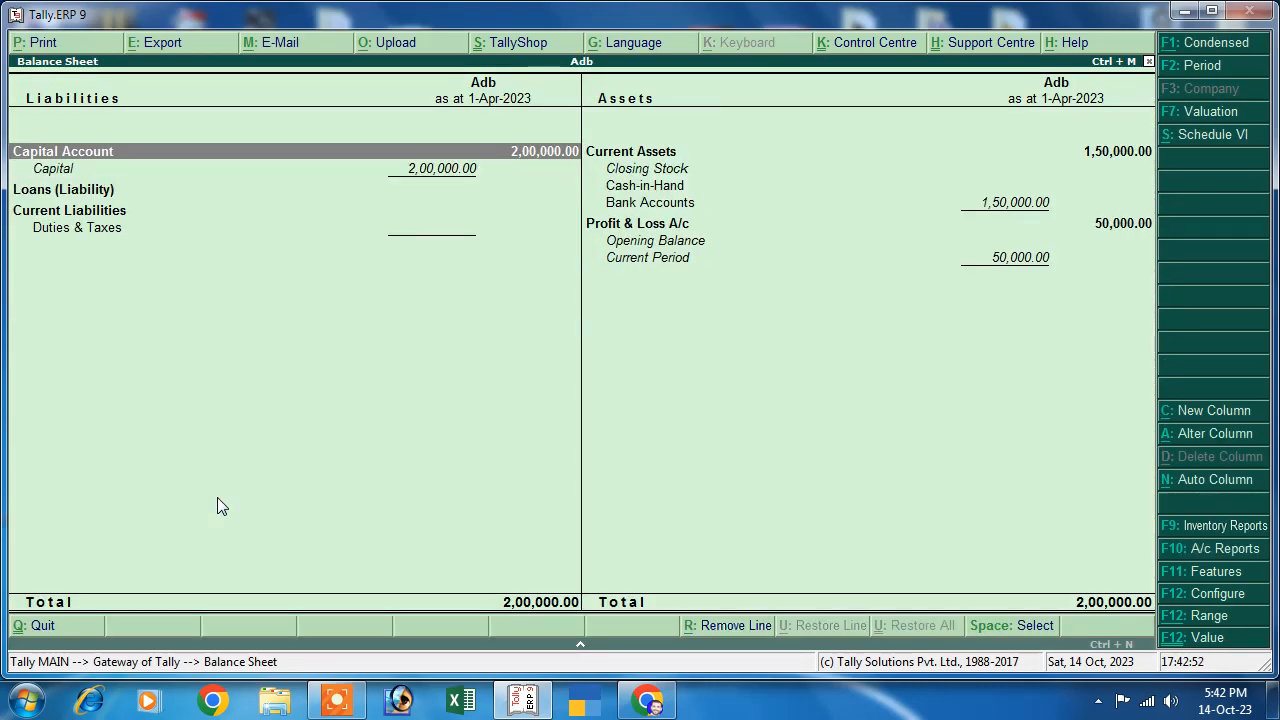
click(100, 232)
key(Escape)
key(Escape)
key(Escape)
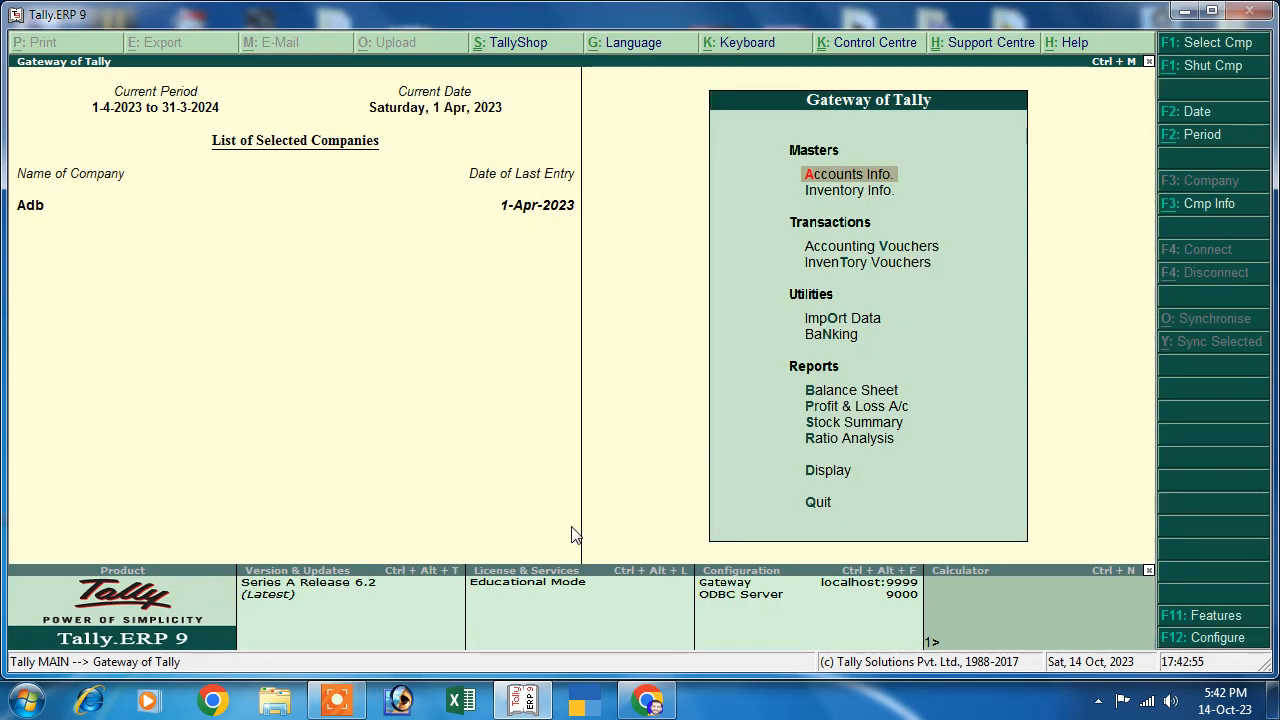
click(818, 474)
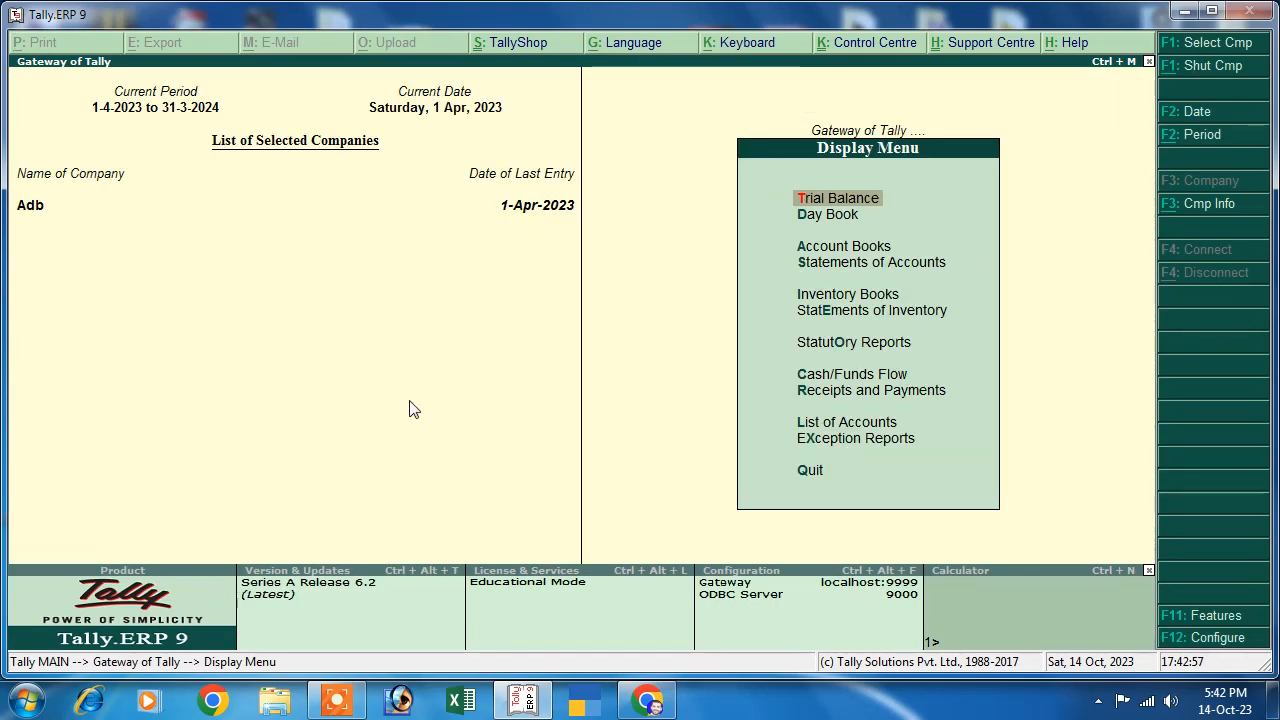
click(852, 348)
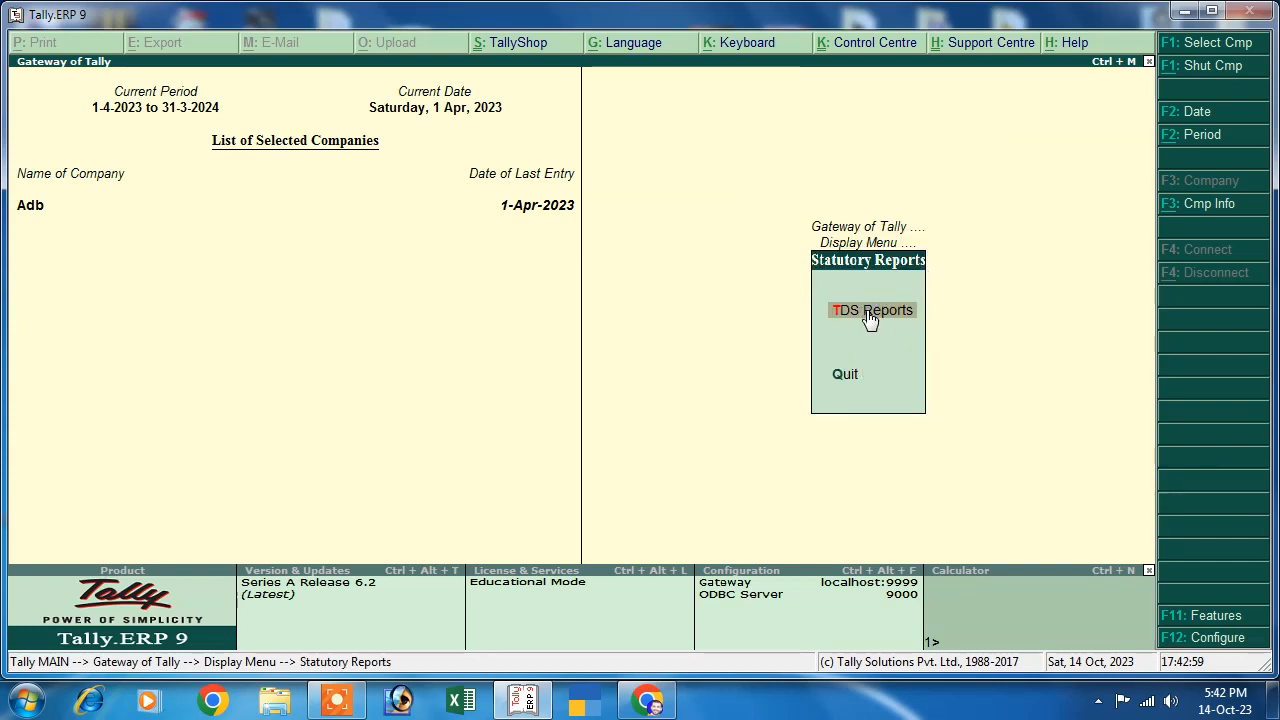
click(868, 320)
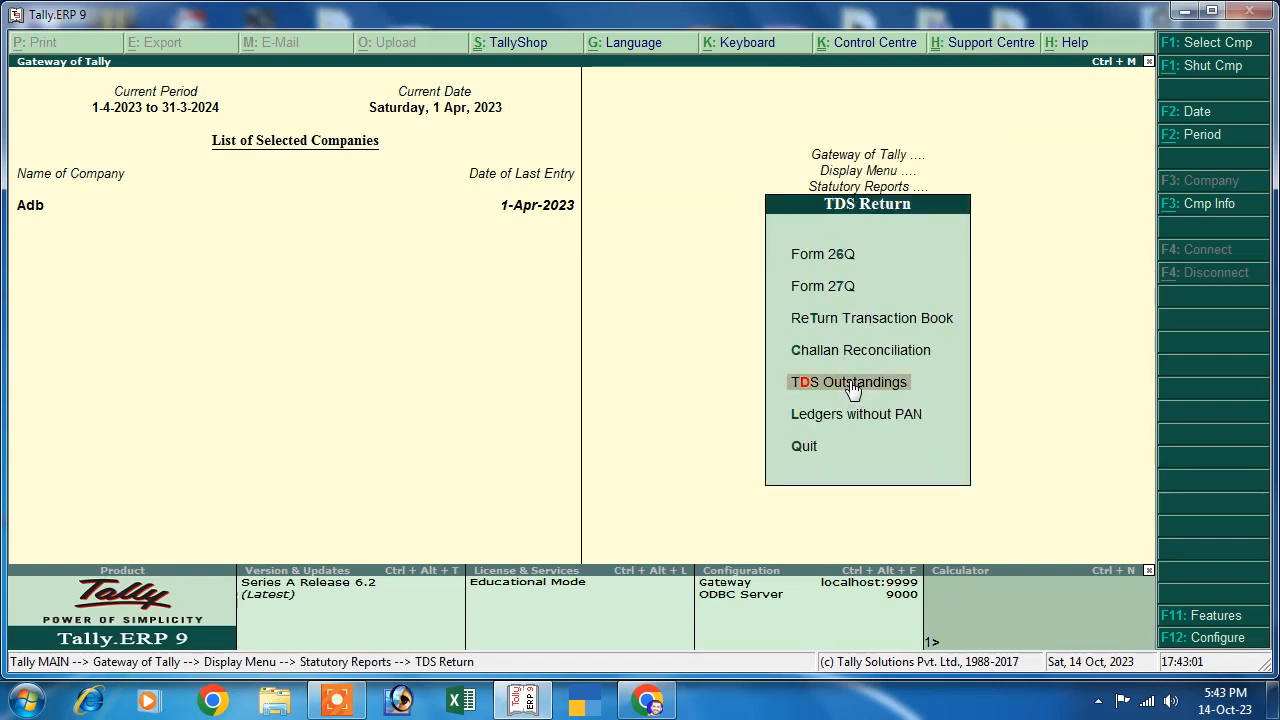
click(852, 384)
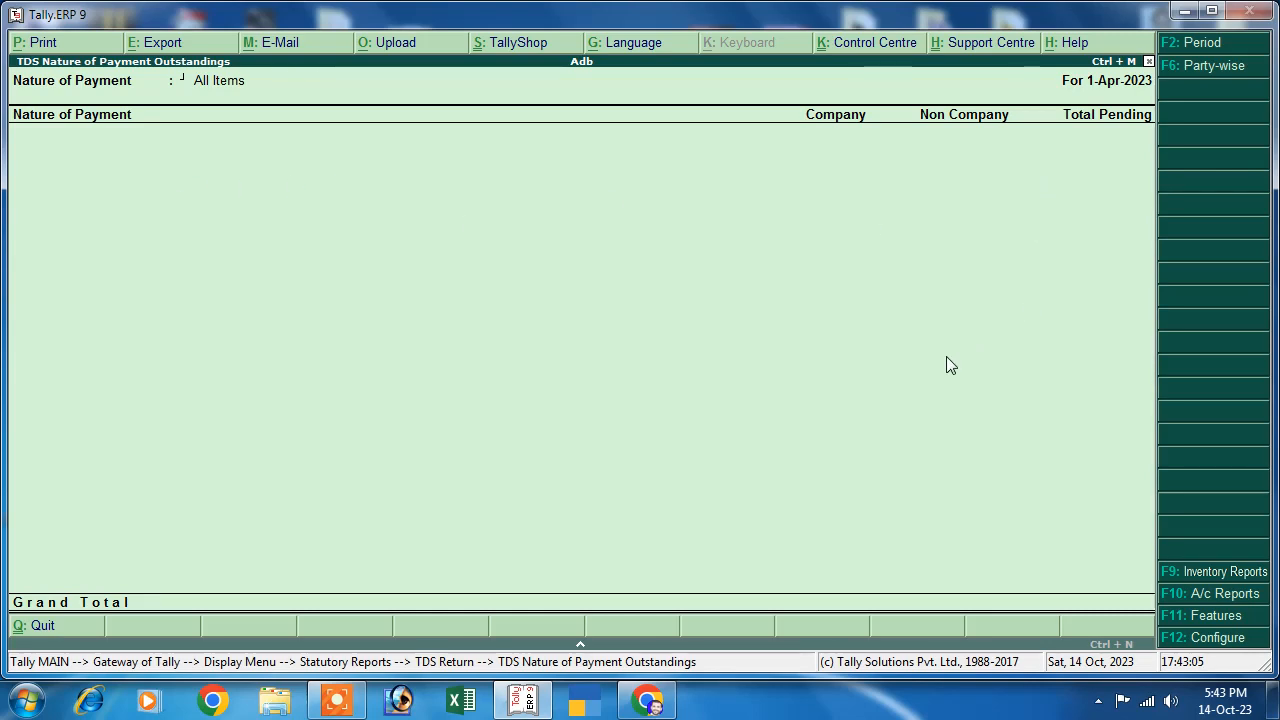
key(Escape)
key(Escape)
key(Escape)
key(Escape)
key(Escape)
key(Escape)
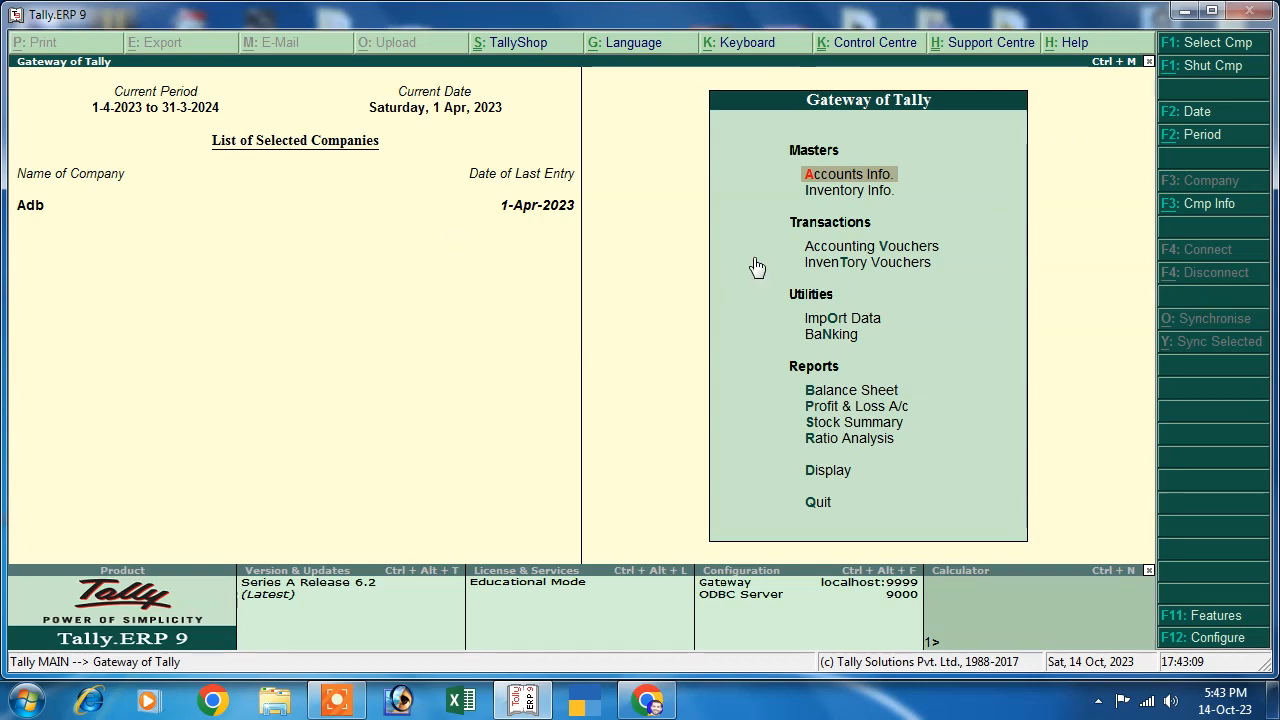
- Open the 1,000 Tds payment voucher from the Day Book and bring up its Voucher Printing settings
click(818, 472)
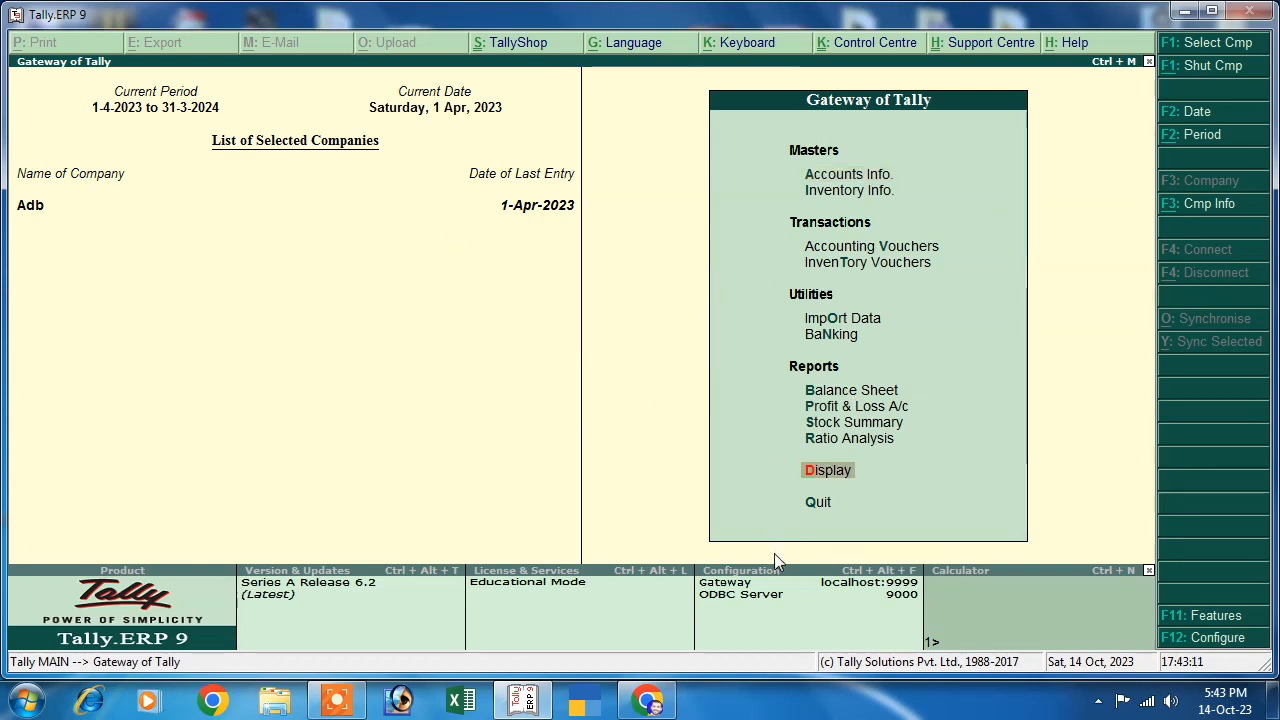
click(808, 216)
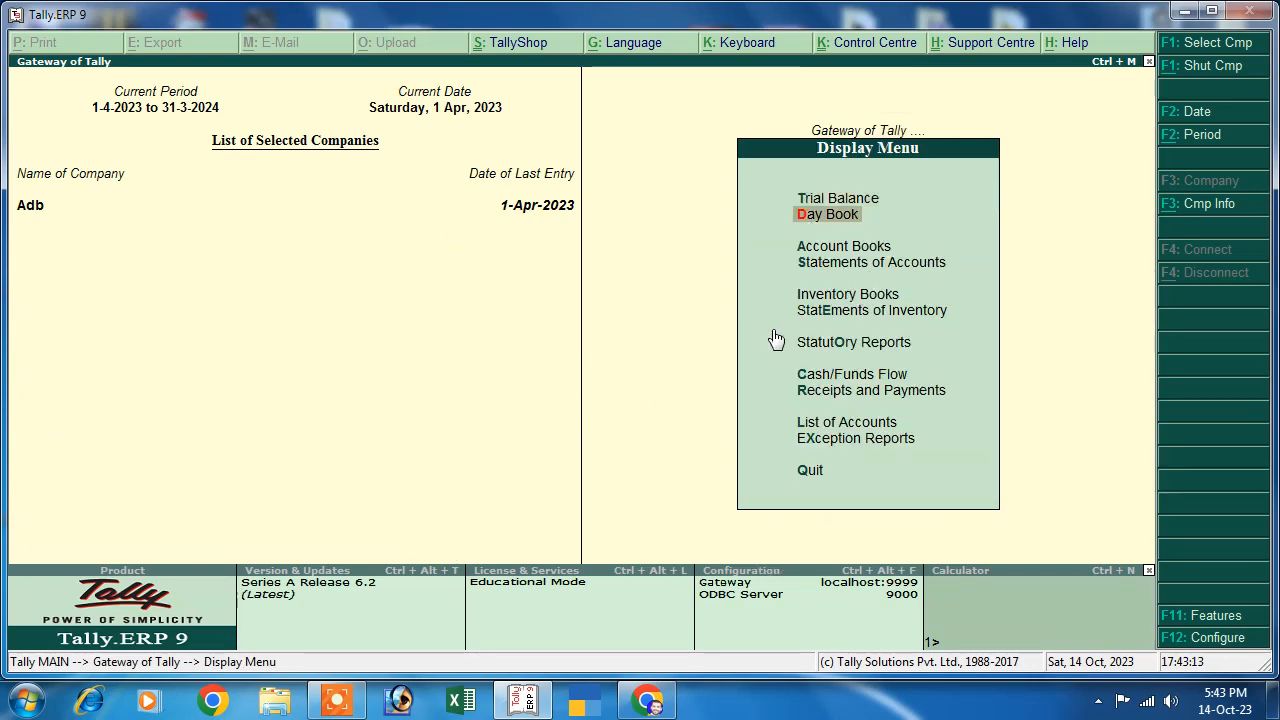
key(Return)
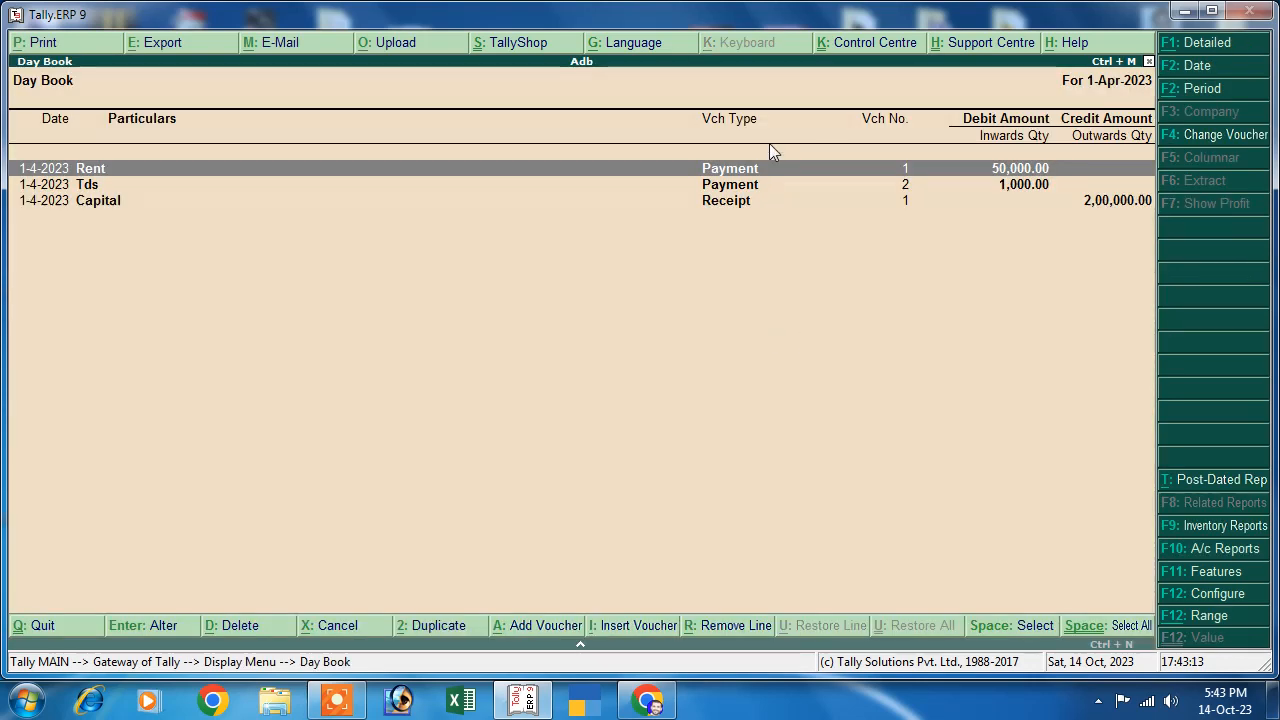
click(997, 191)
key(Return)
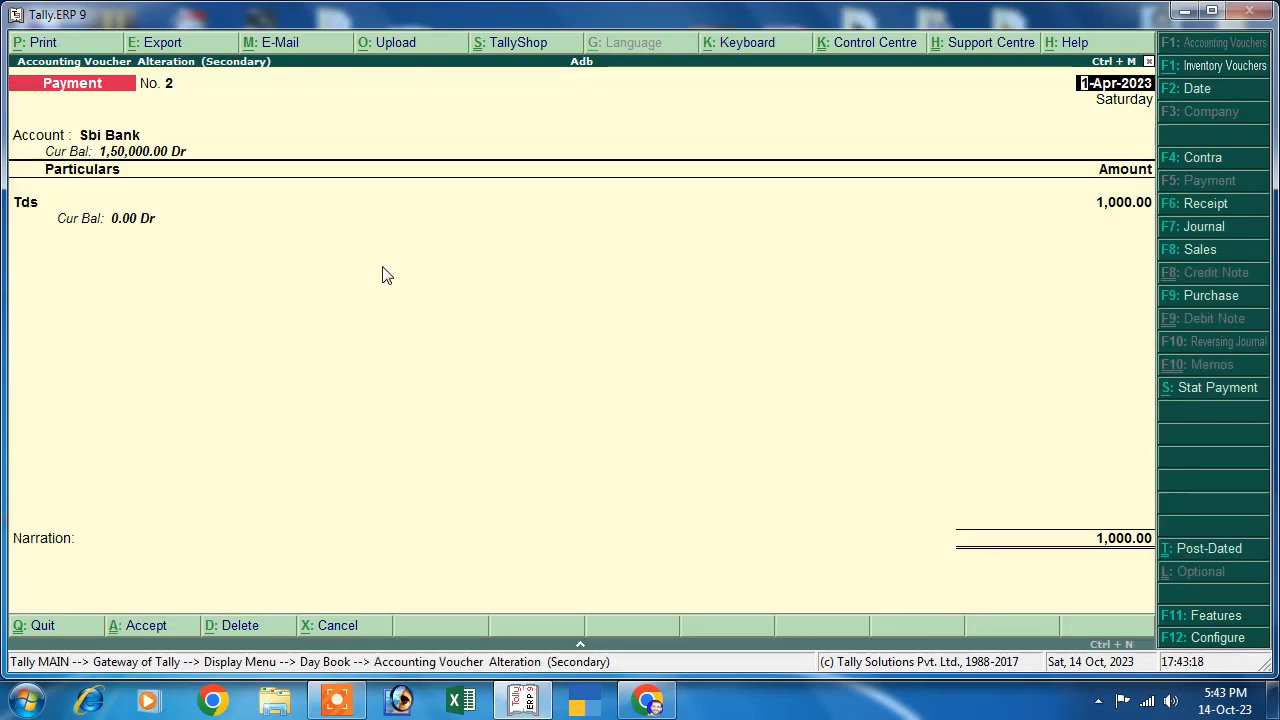
key(alt+p)
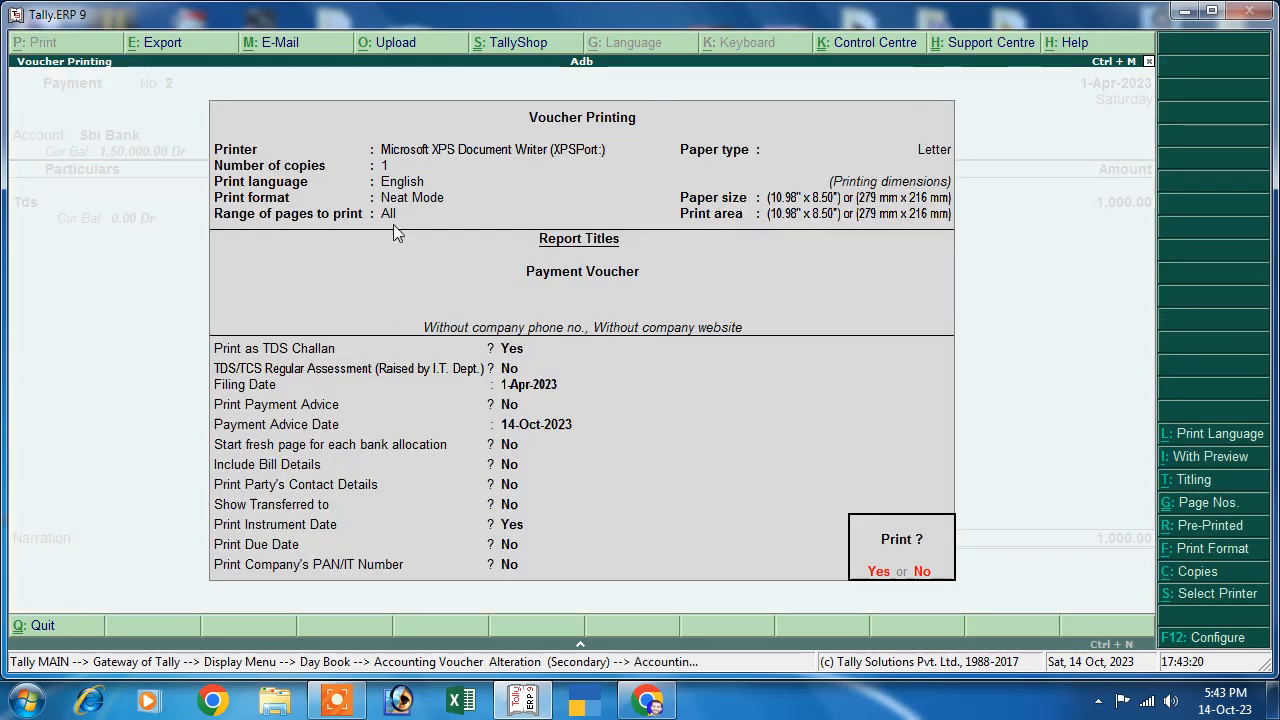
- Print the TDS challan with payment advice date 1-Apr-2023 to an XPS file named 'tds'
click(921, 572)
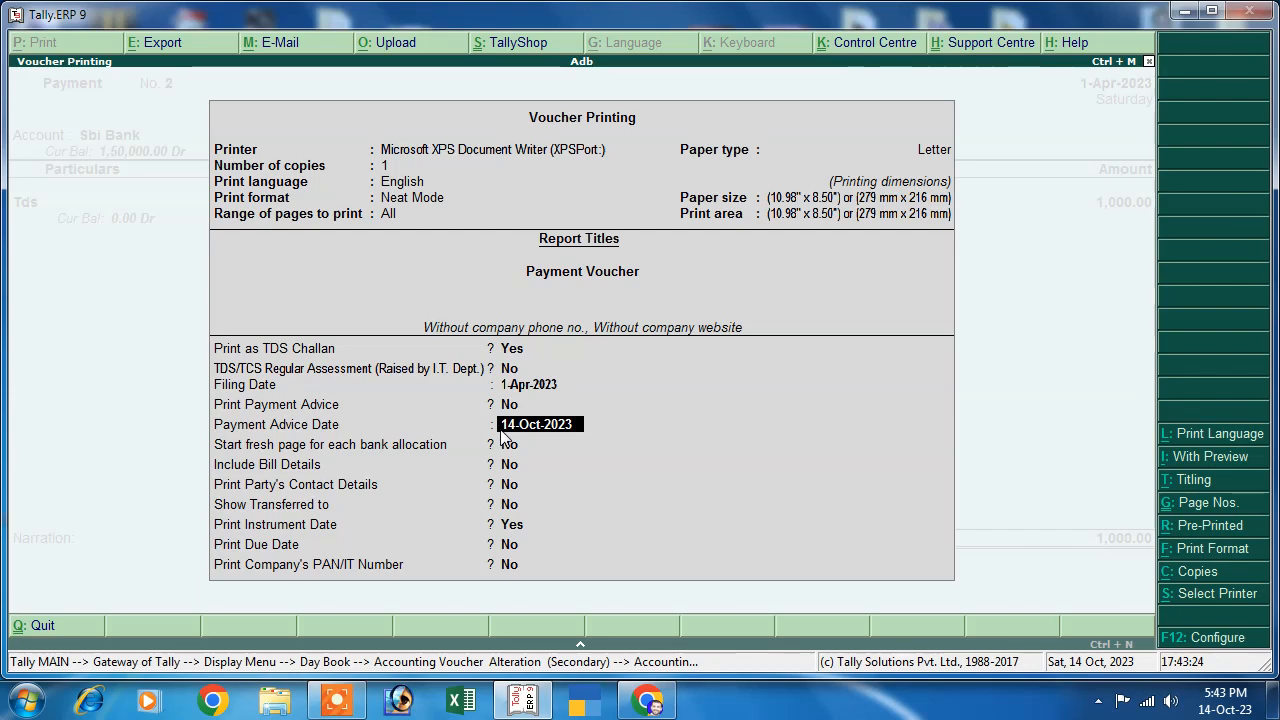
text(1-4)
key(Return)
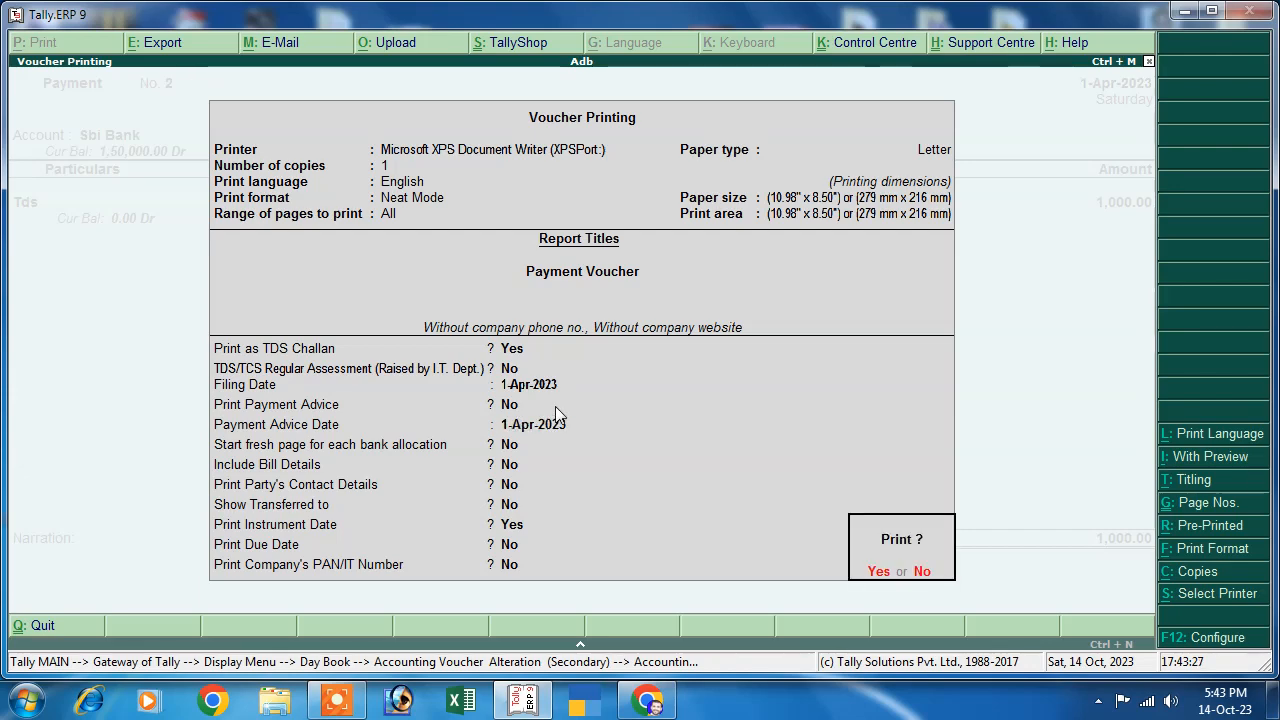
key(Return)
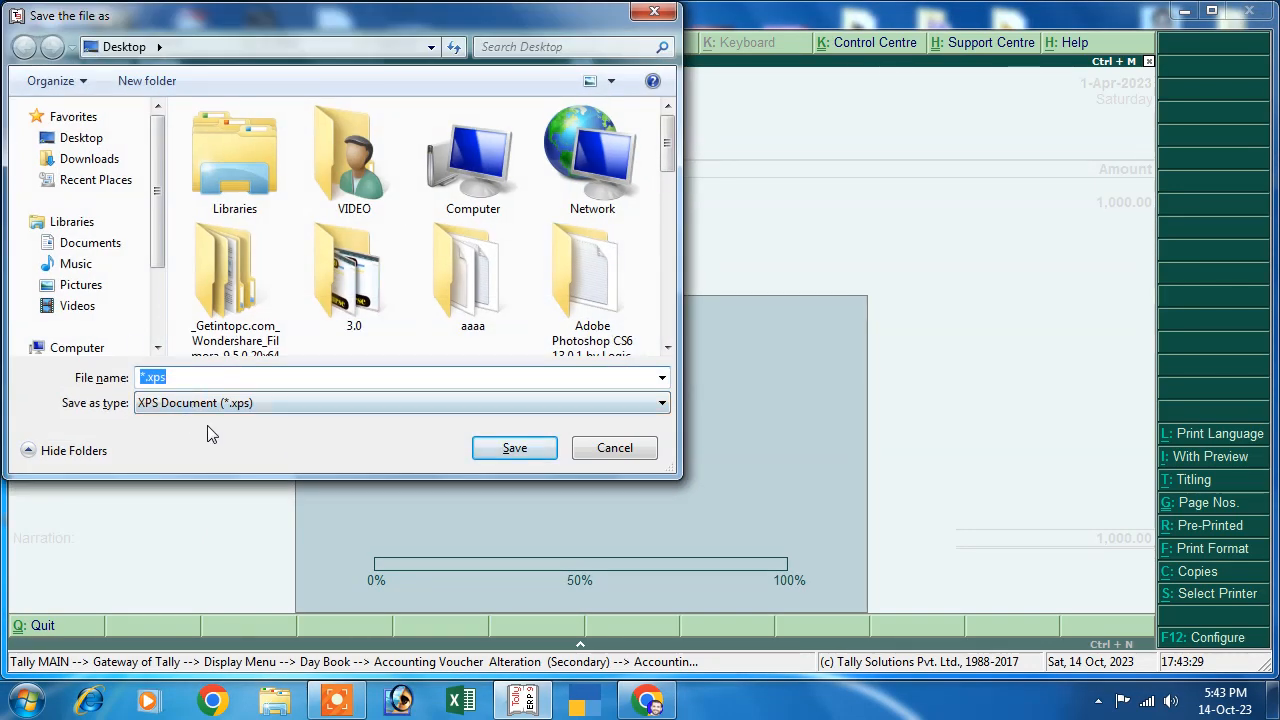
text(er)
key(BackSpace)
key(BackSpace)
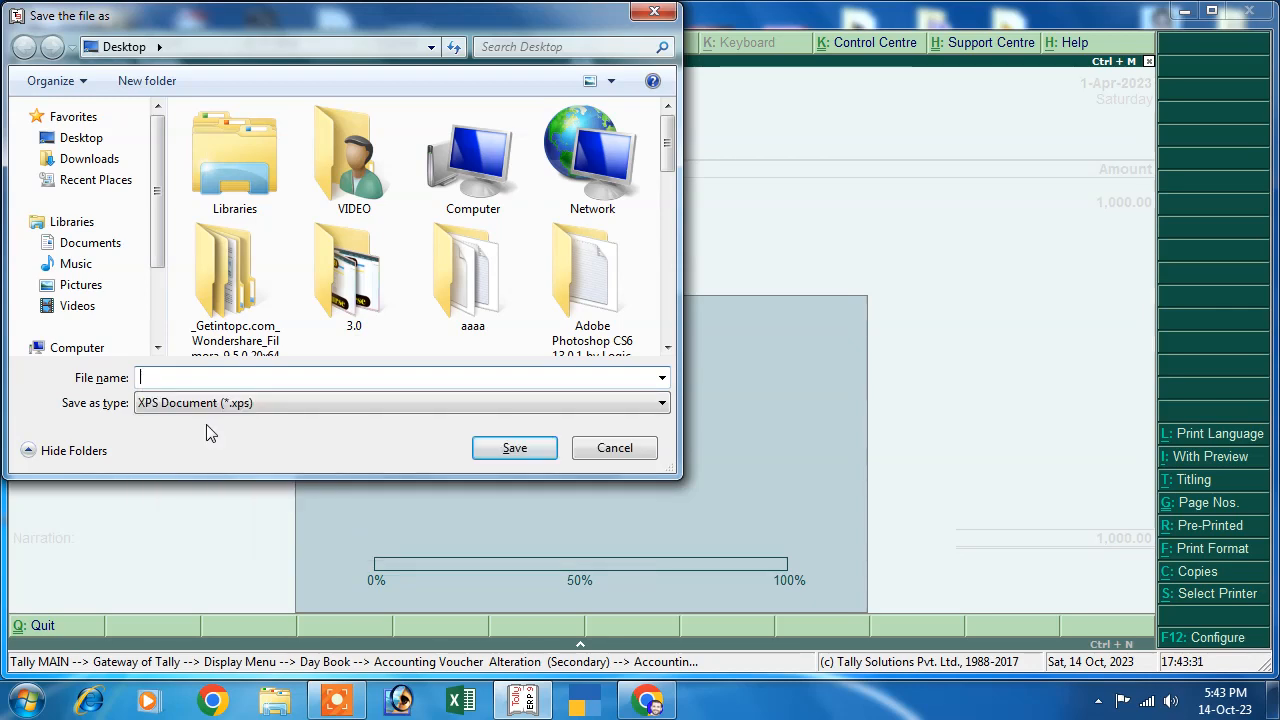
text(tds)
click(507, 447)
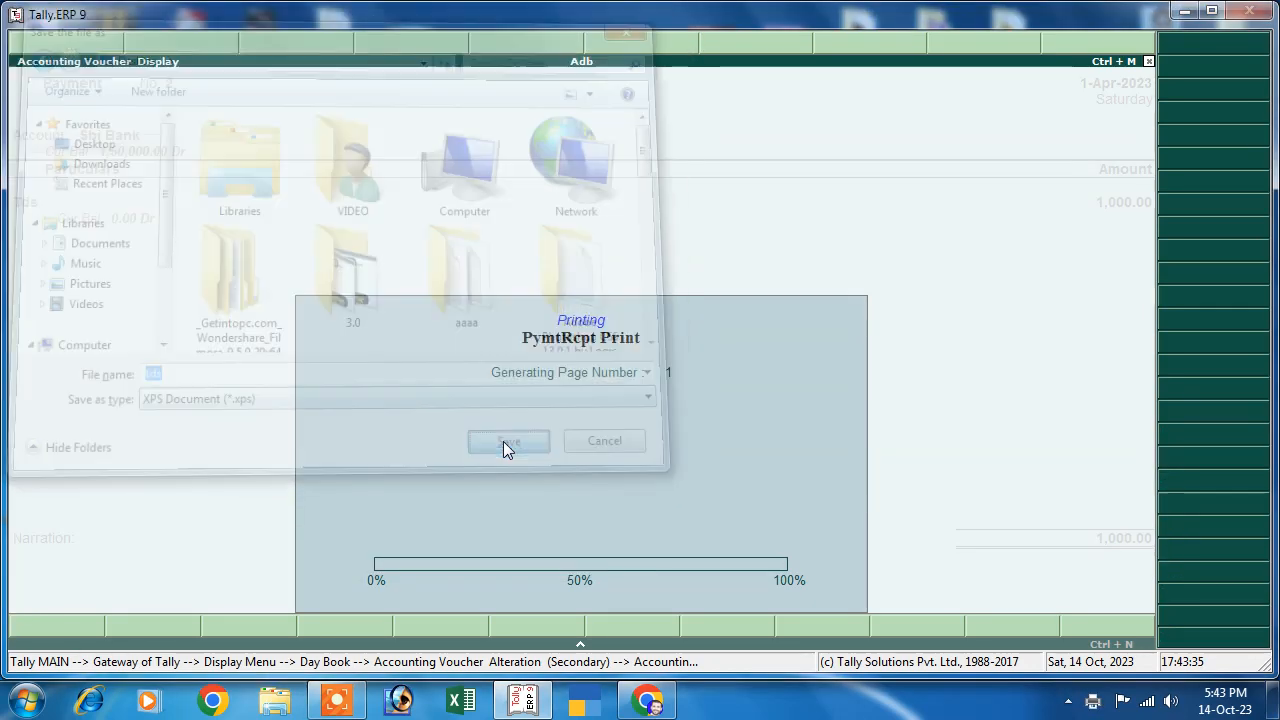
click(1183, 11)
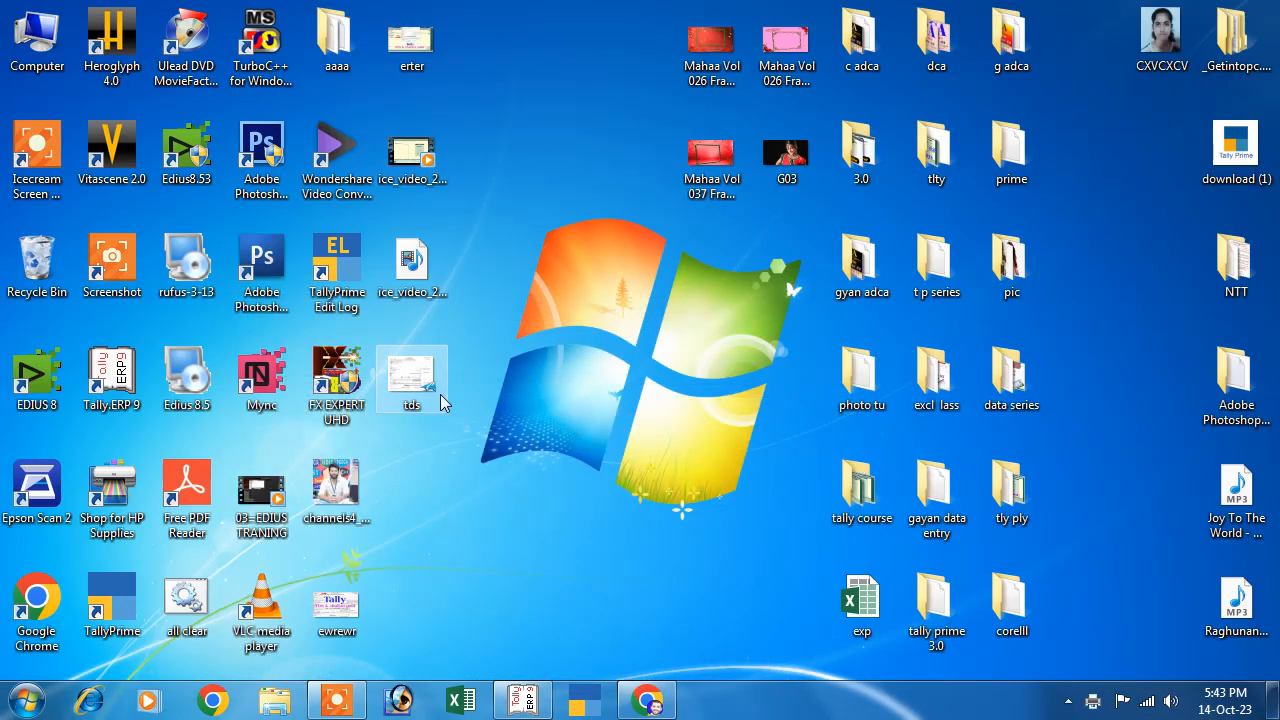
- Open tds.xps and review the challan (code 94I, 1,000.00, AY 2024-25), then return to Tally
double_click(388, 386)
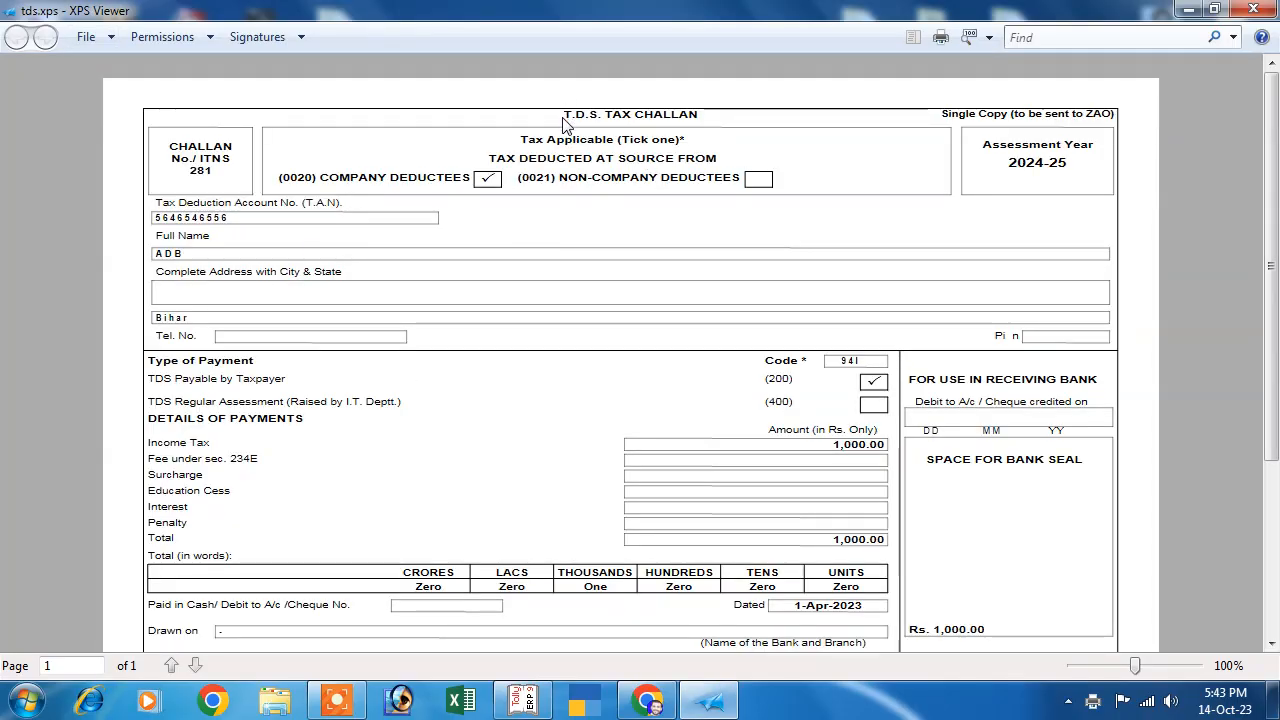
scroll(794, 400, down, 4)
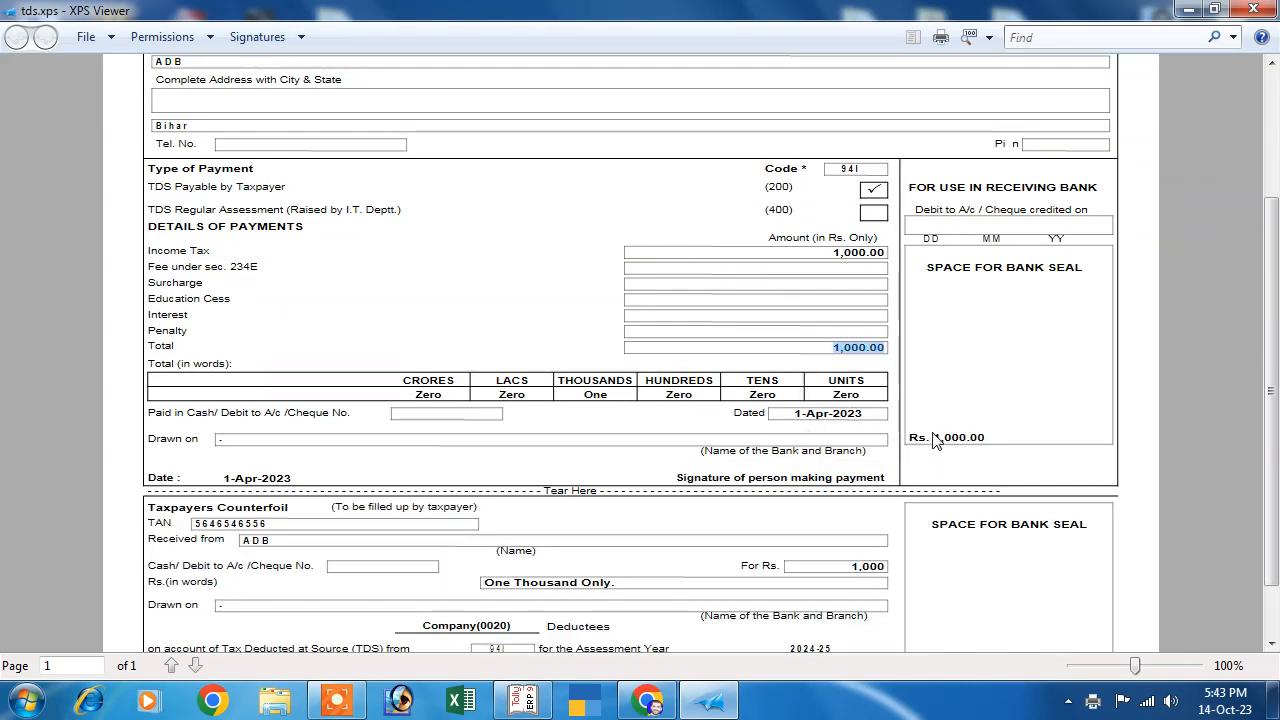
drag(935, 443, 986, 443)
scroll(540, 510, down, 2)
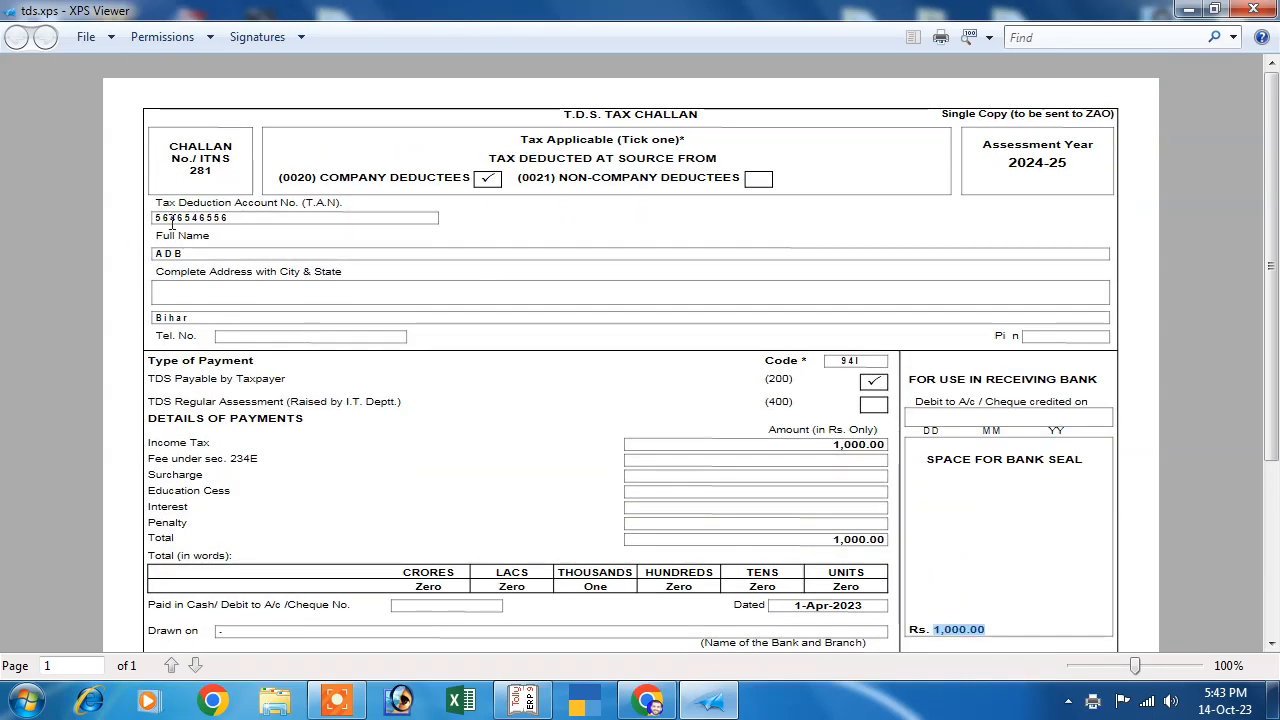
drag(158, 254, 240, 270)
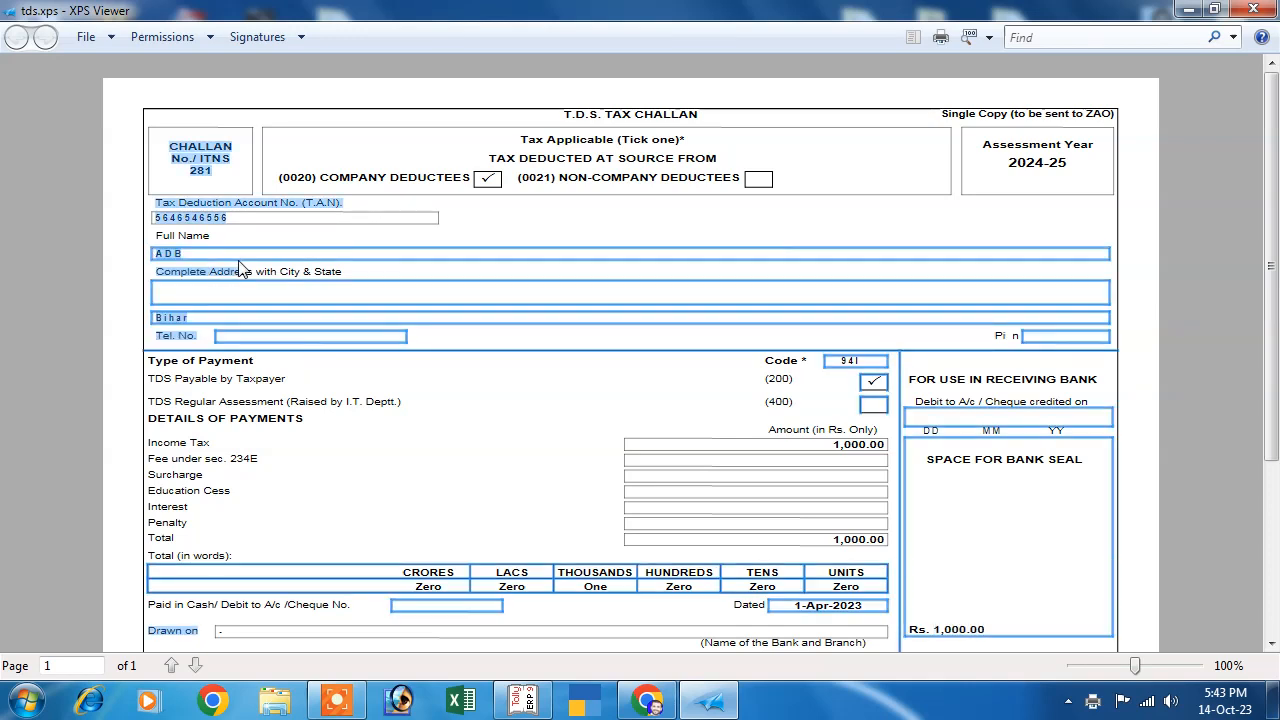
click(280, 316)
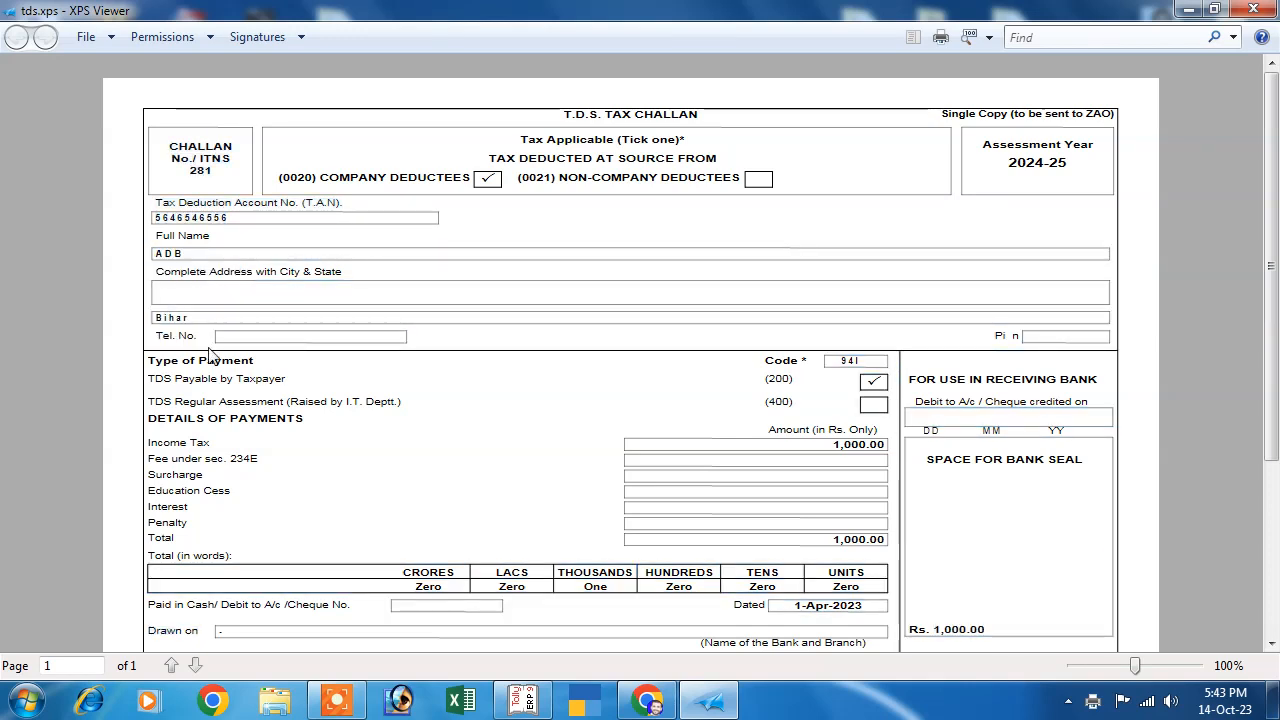
scroll(498, 367, down, 1)
scroll(505, 400, down, 2)
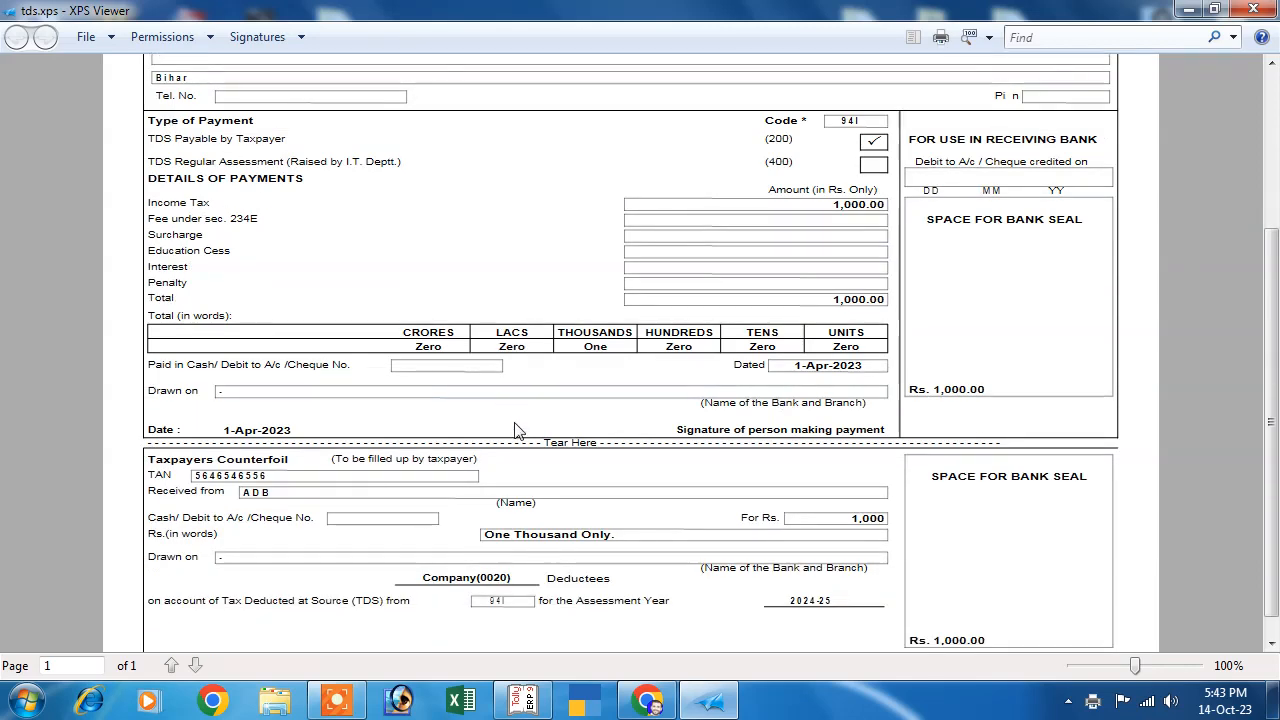
scroll(518, 440, up, 3)
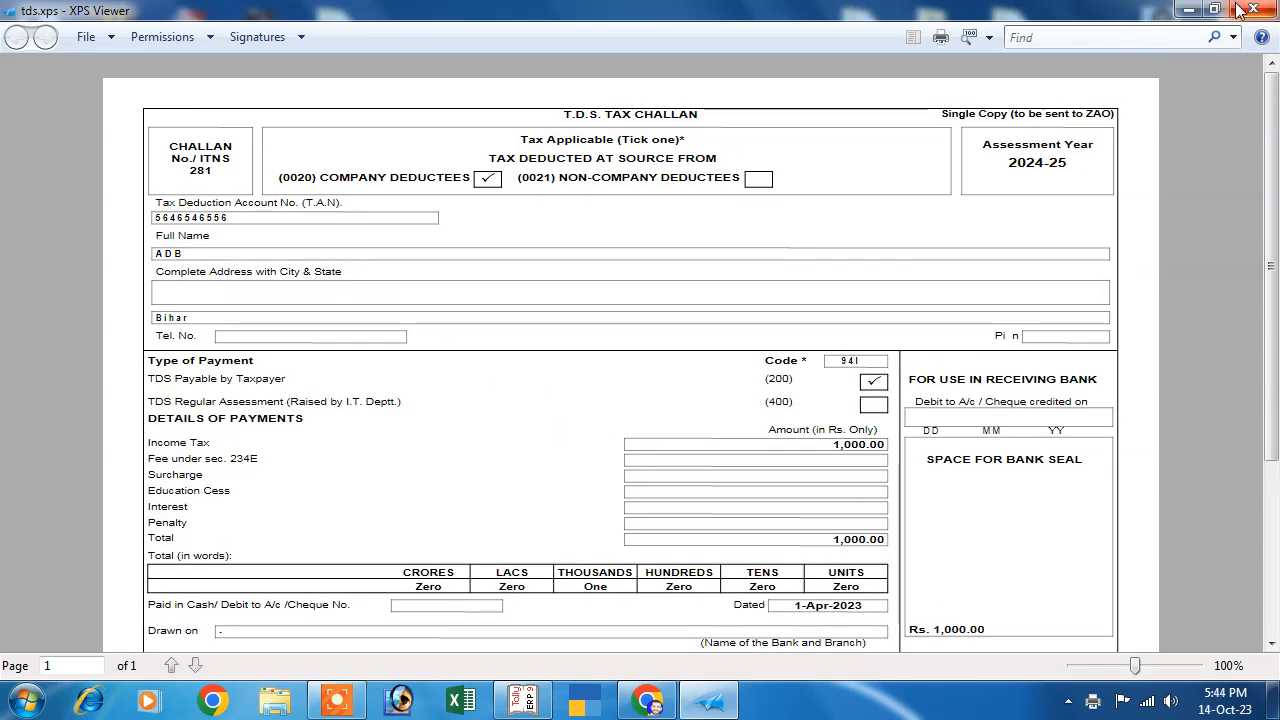
click(1183, 9)
click(522, 700)
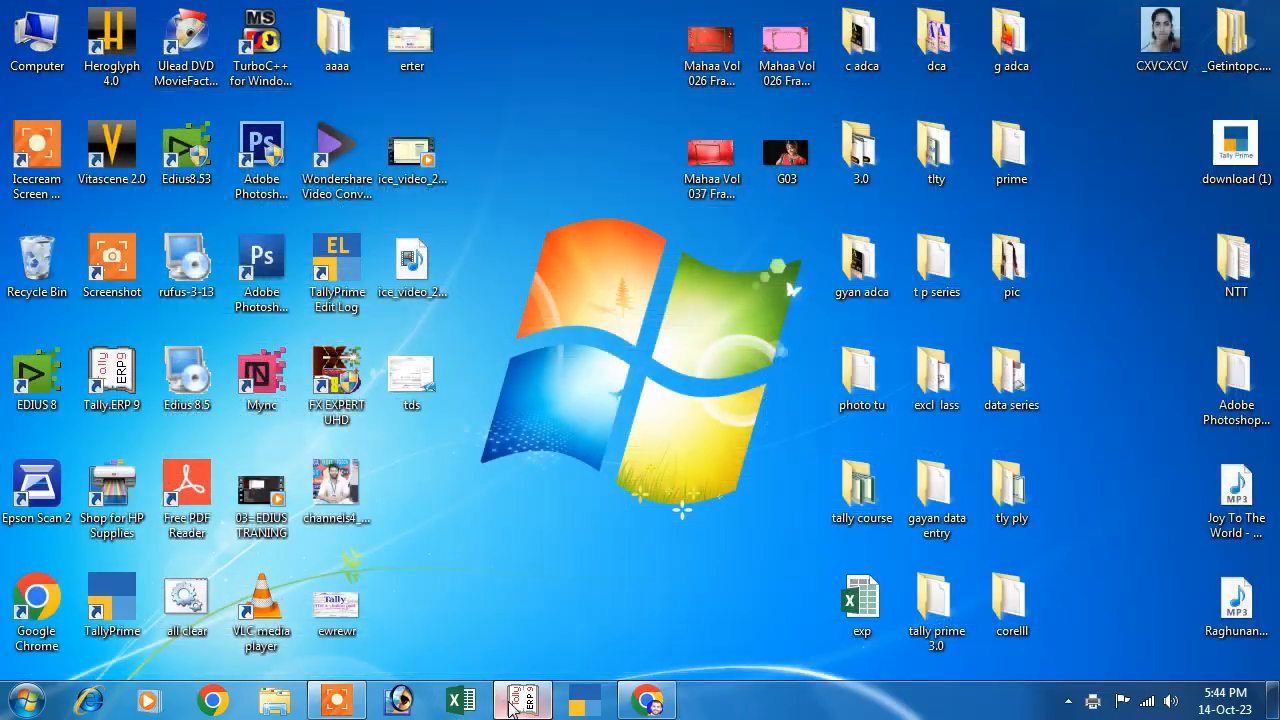